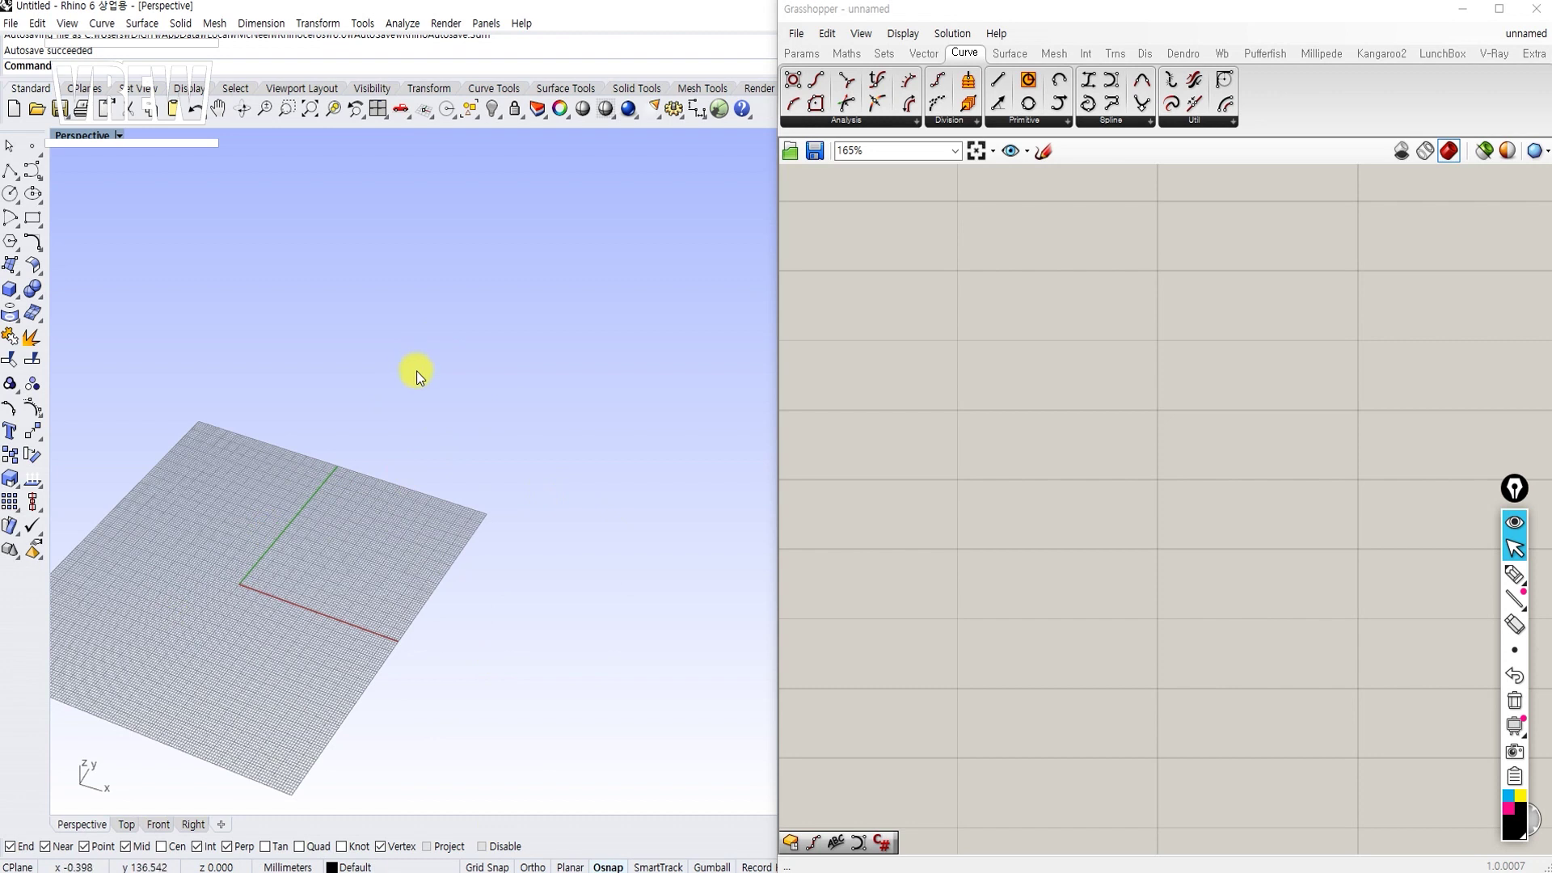
Step: Add a Rectangle component to the empty Grasshopper canvas
left_click(1115, 343)
scroll(1115, 343, "up", 3)
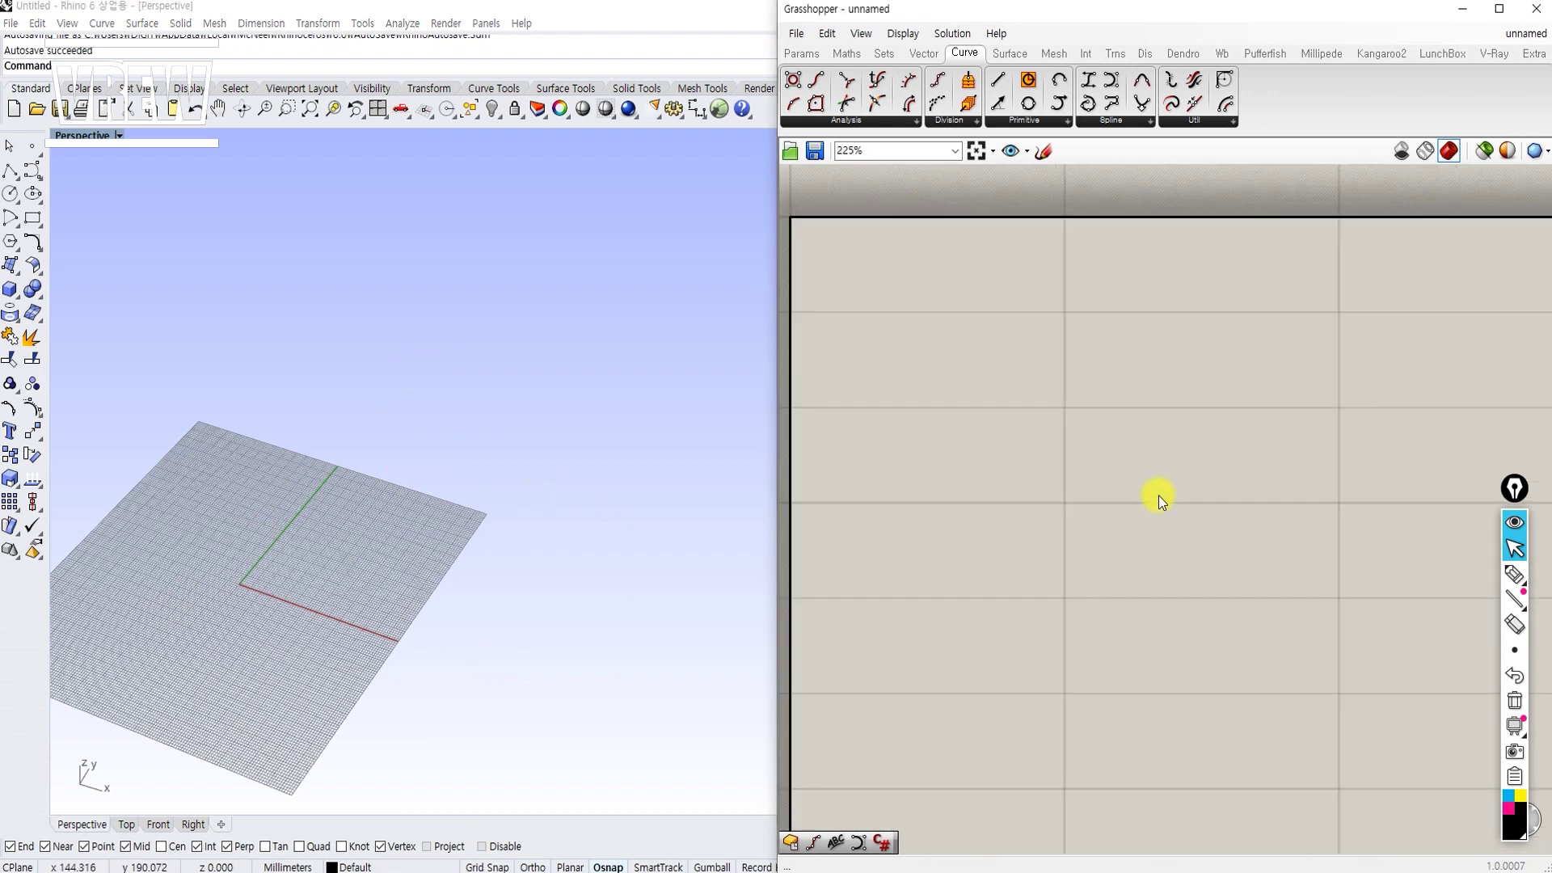
scroll(946, 368, "up", 2)
double_click(1048, 305)
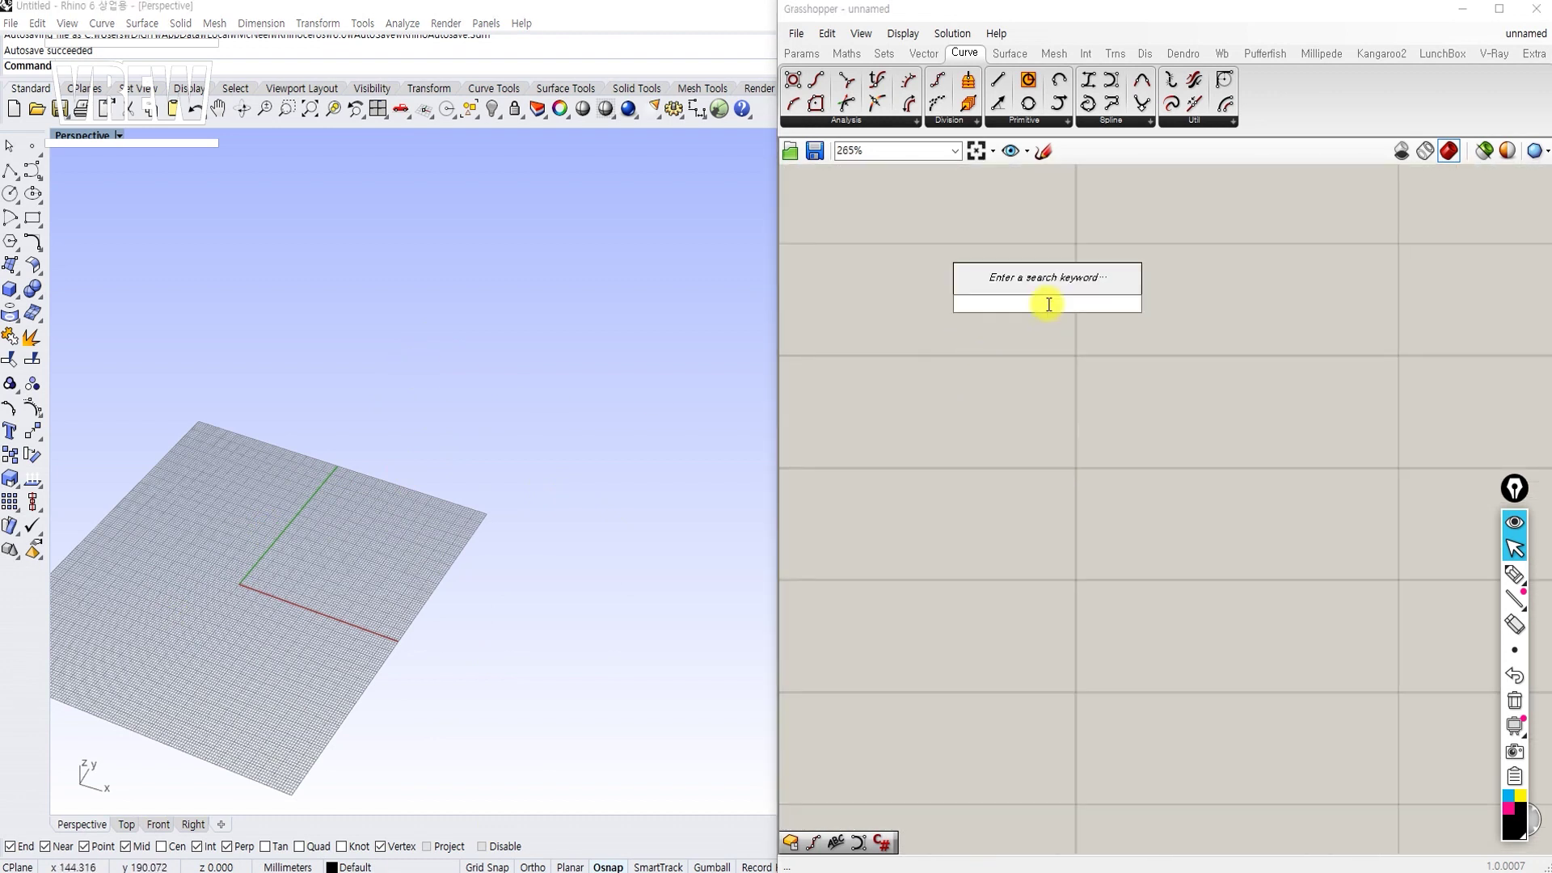
type("rec")
key("Return")
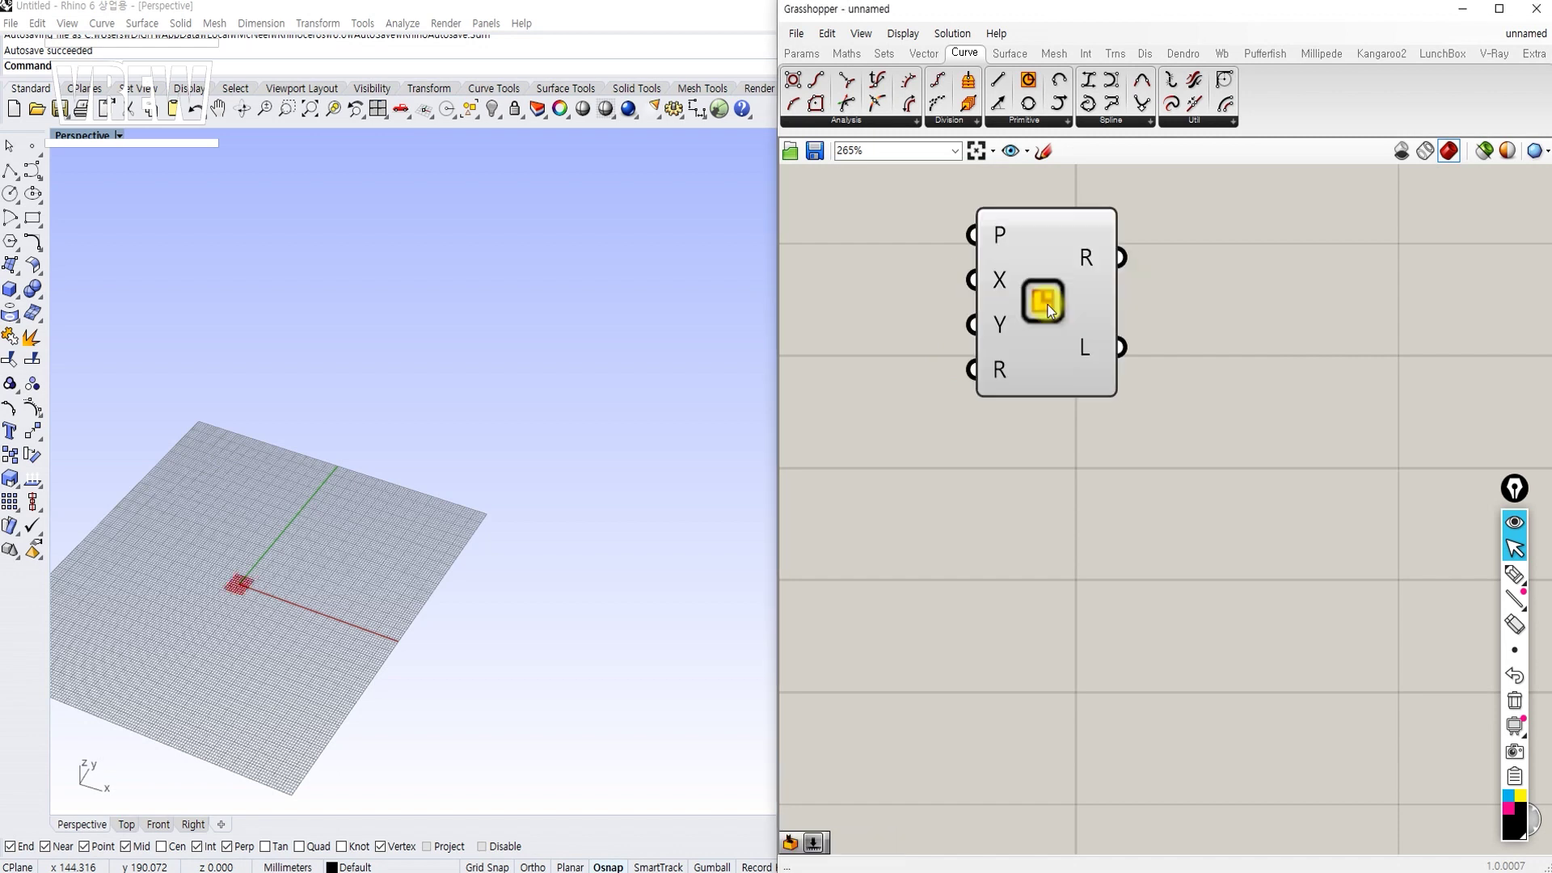
Step: Reposition the rectangle component, put it in a group and label the group "Rectangle"
left_click_drag(1048, 304, 1126, 415)
key("ctrl+g")
right_click(1130, 307)
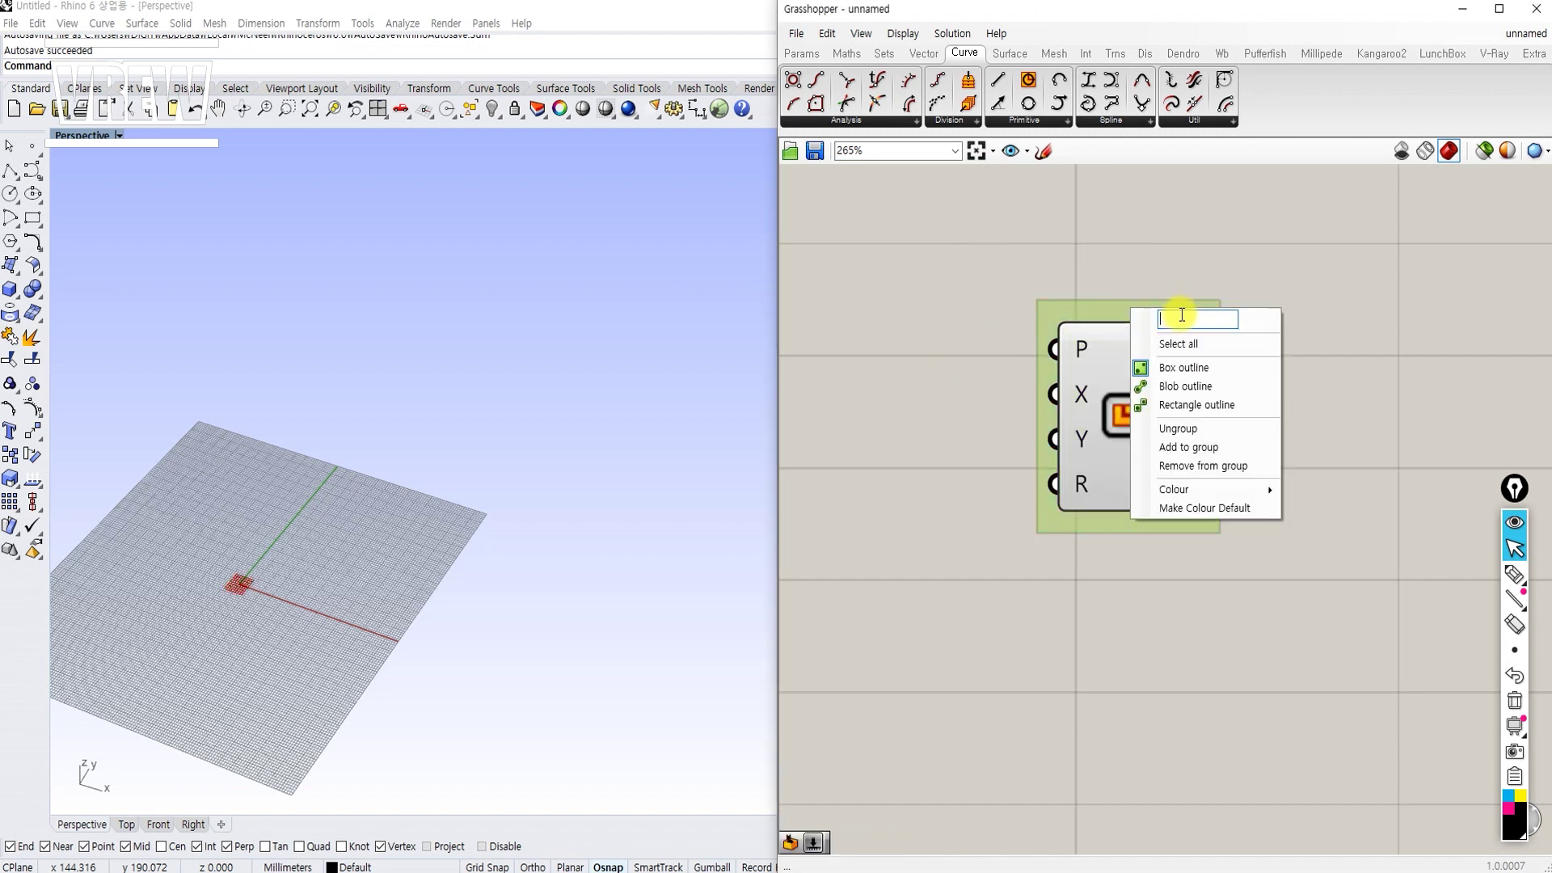
type("Rectangle")
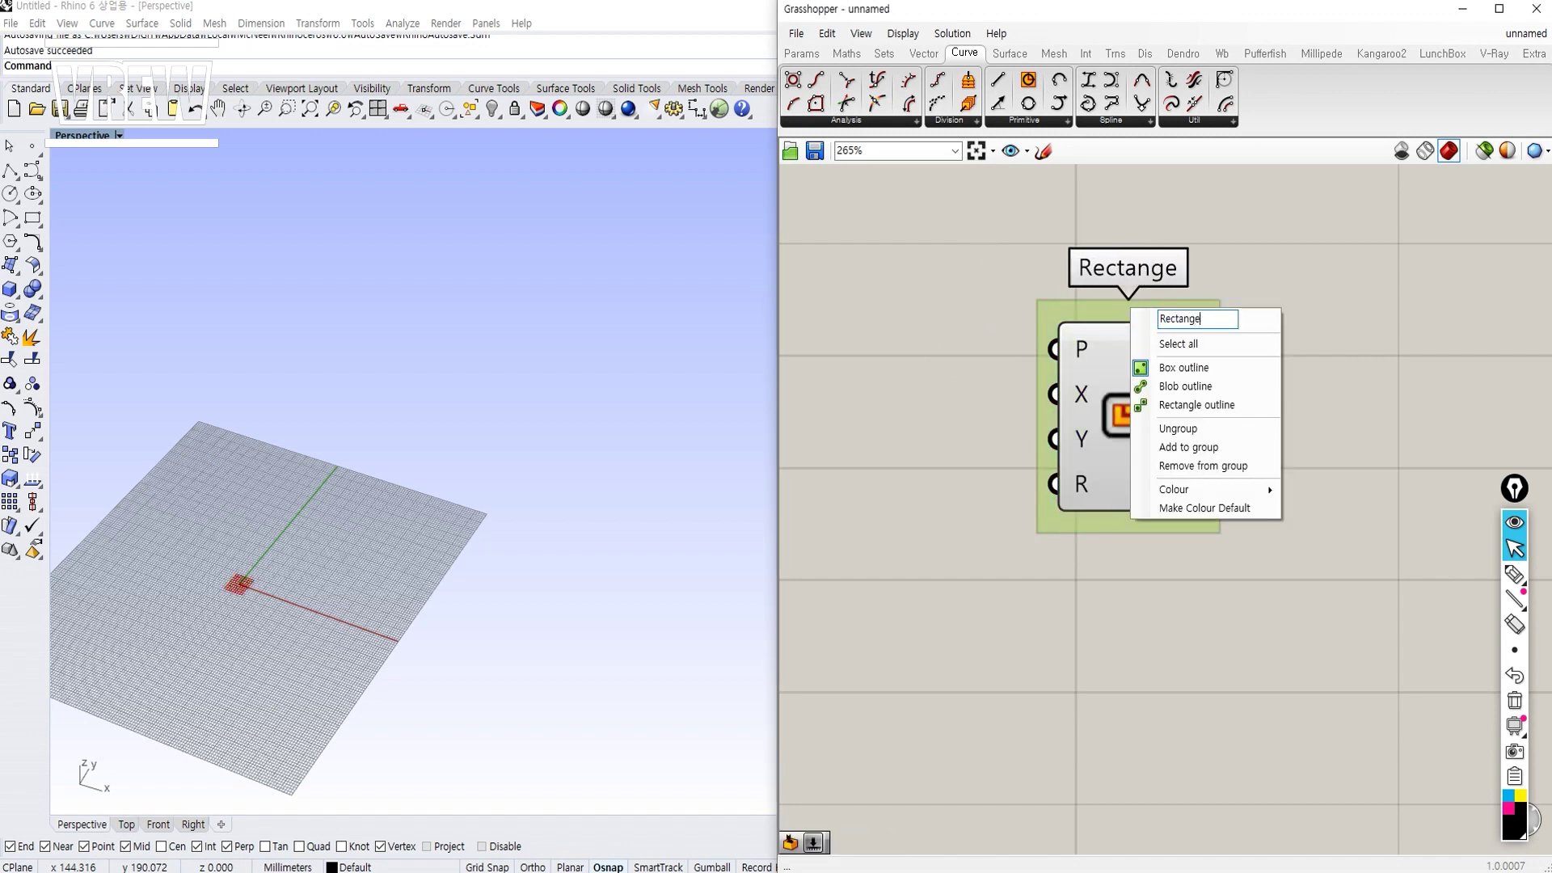
key("Return")
scroll(1040, 411, "down", 2)
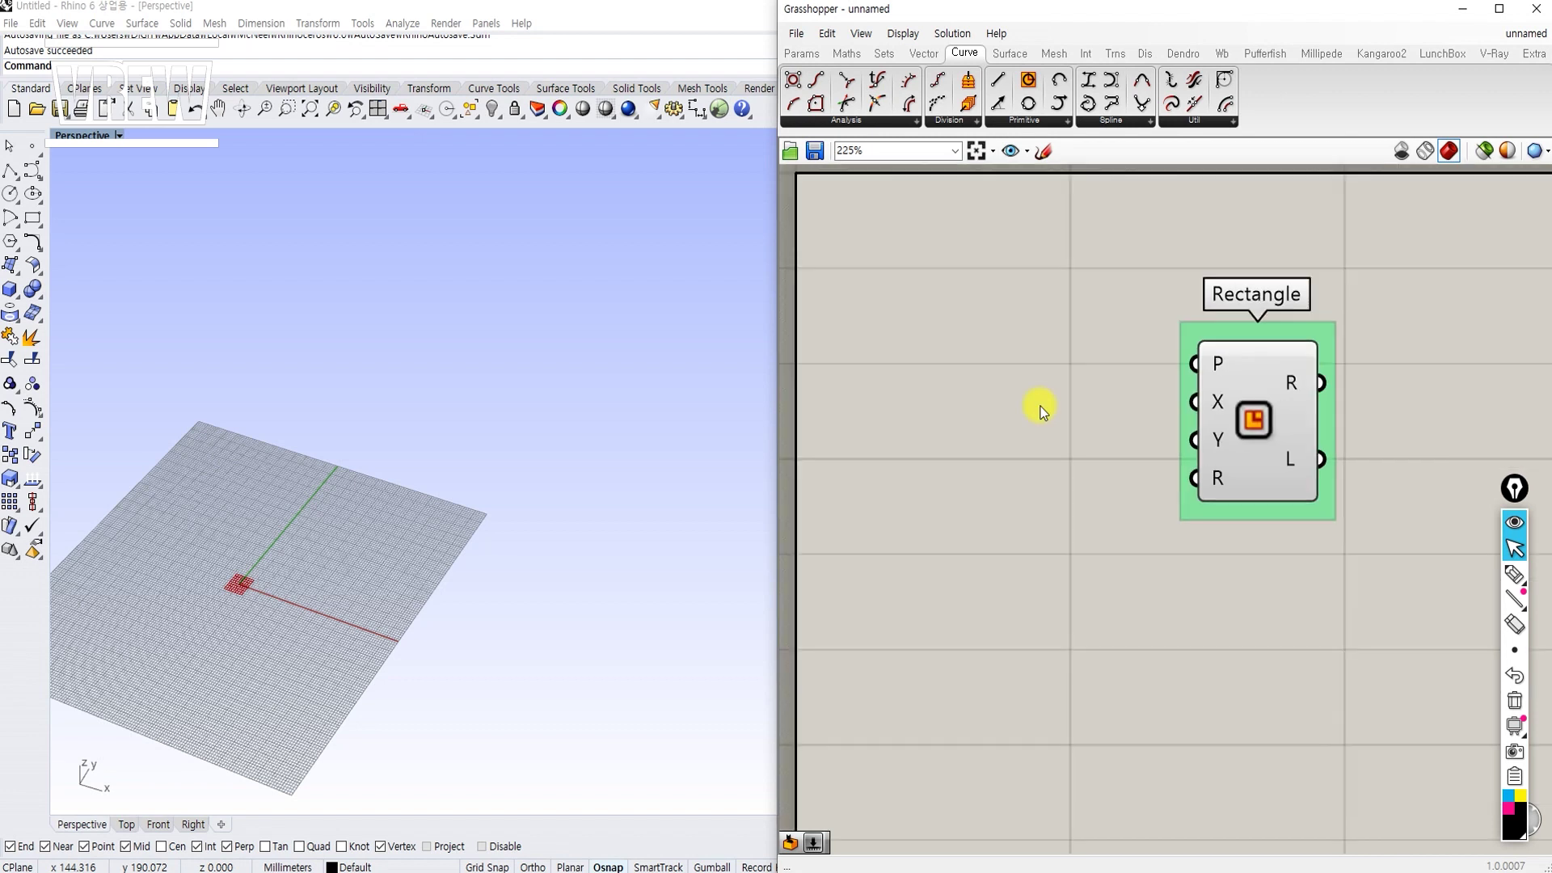
Step: Feed the rectangle's X and Y sizes from two number sliders set to 12000 and align the component beside them
double_click(990, 375)
type("12000")
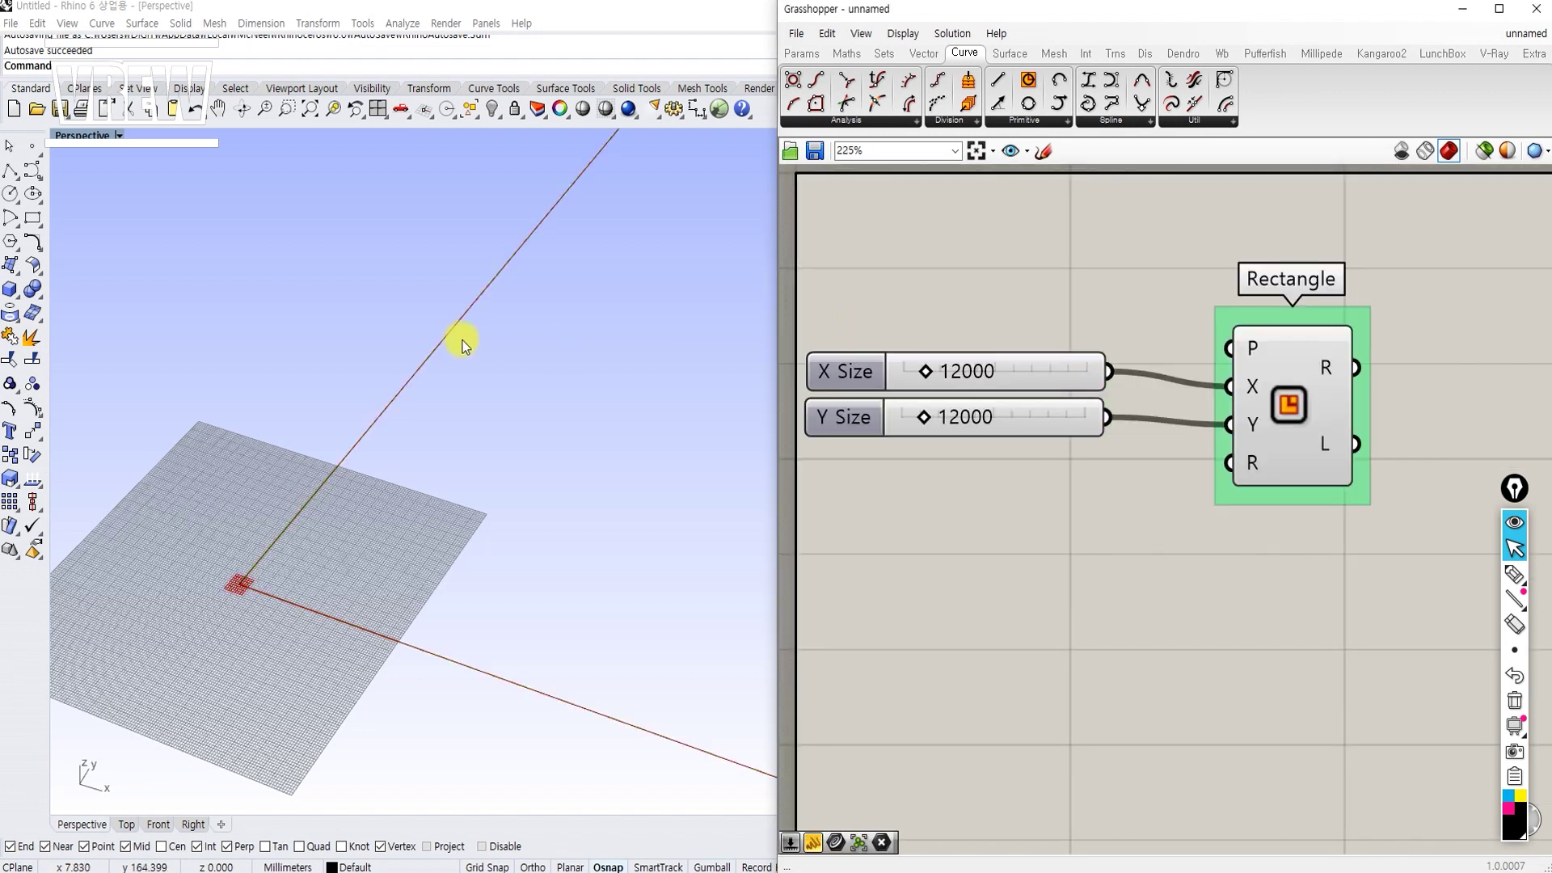
scroll(450, 457, "down", 10)
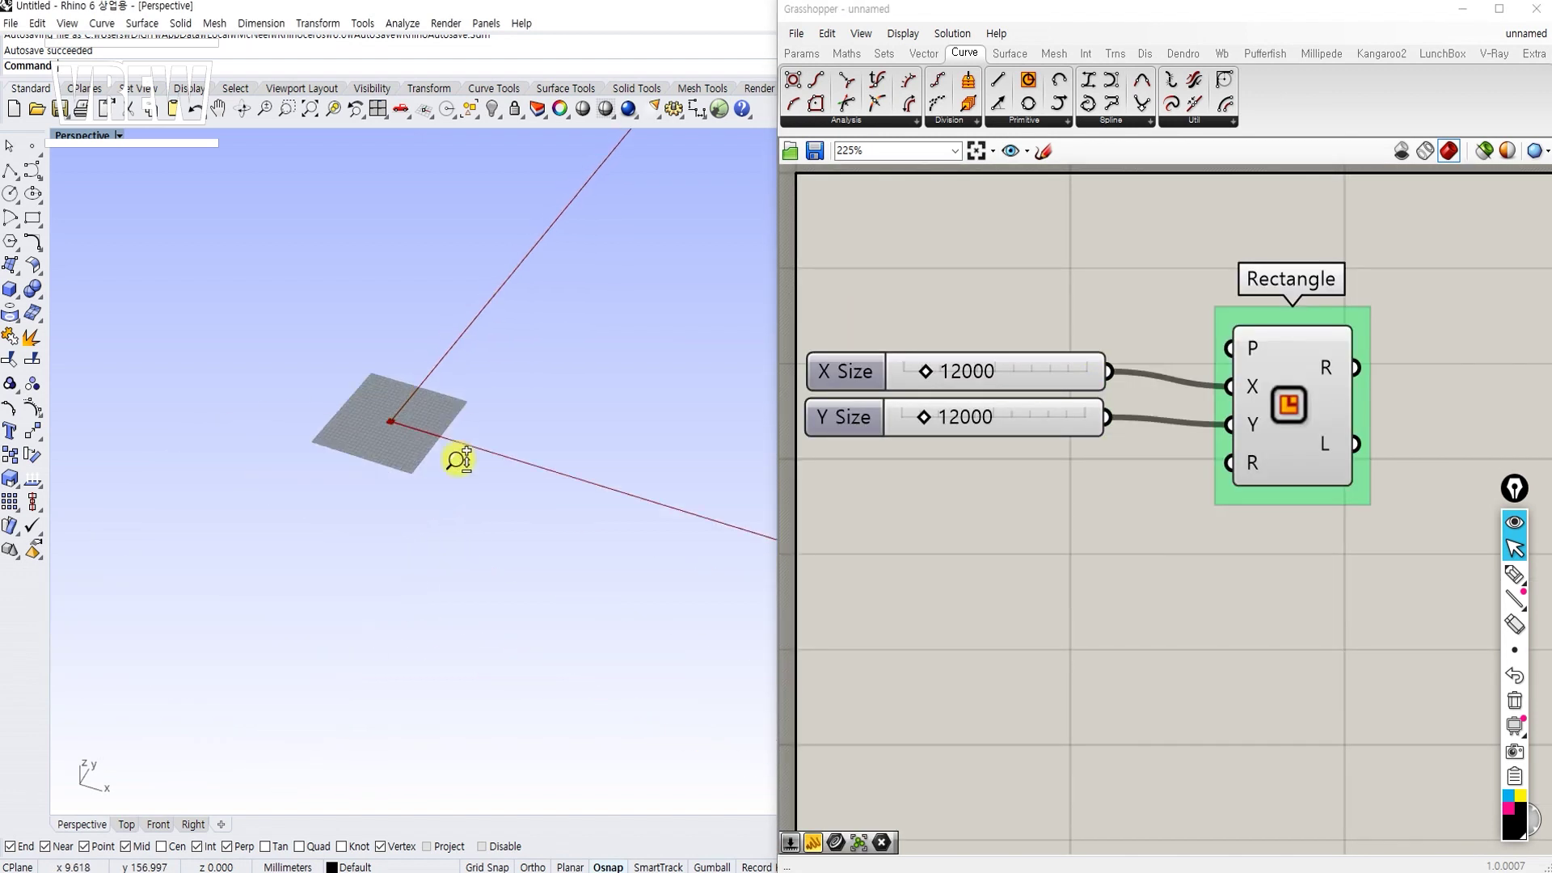
scroll(402, 549, "down", 3)
left_click_drag(1301, 438, 1231, 415)
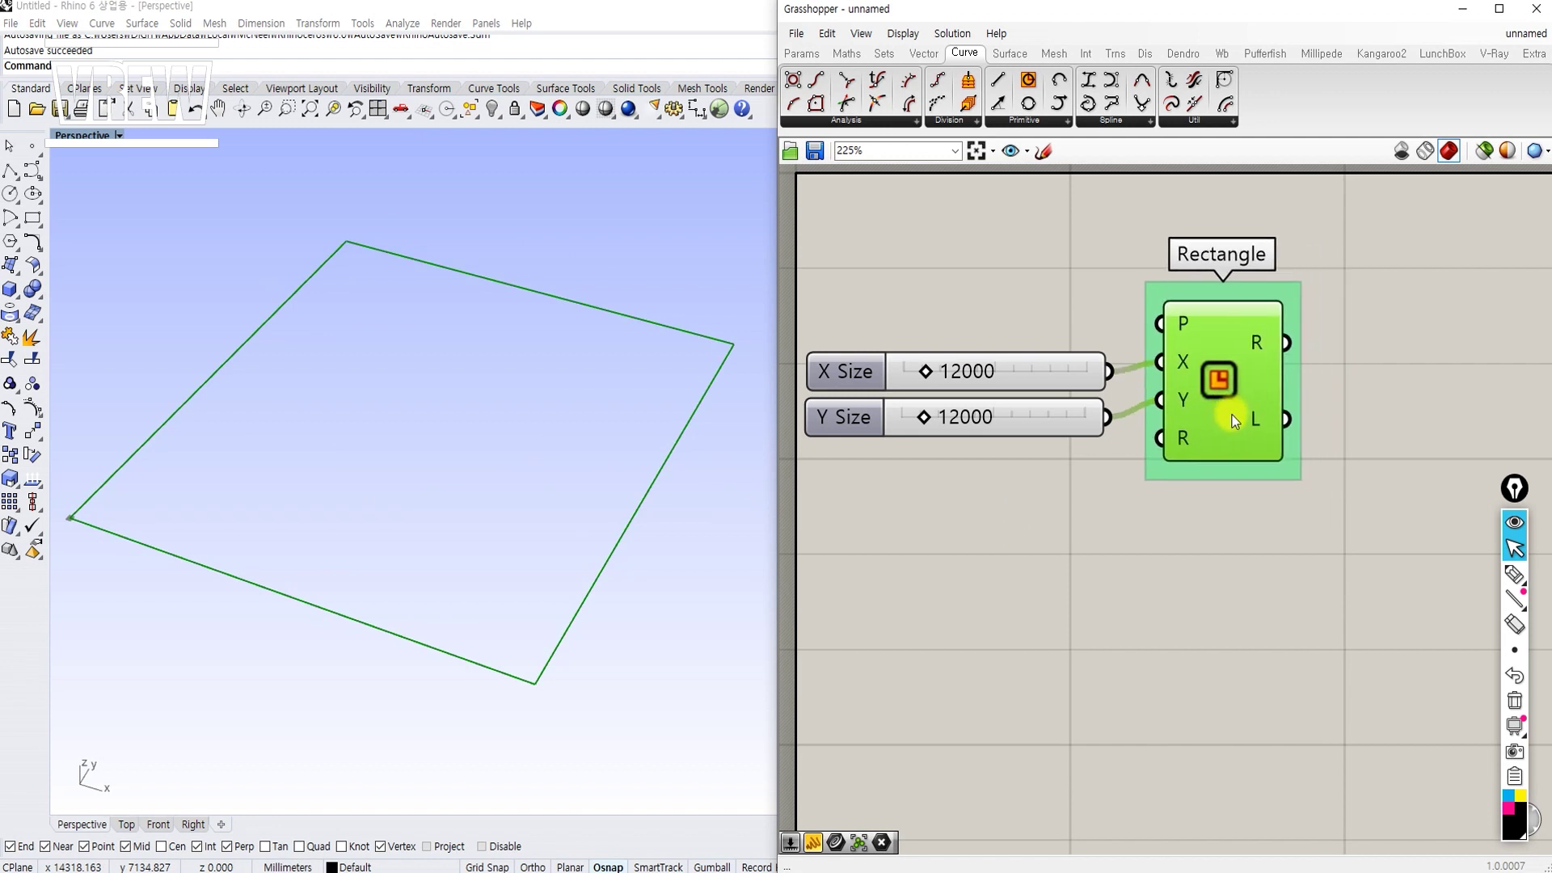
left_click(1074, 541)
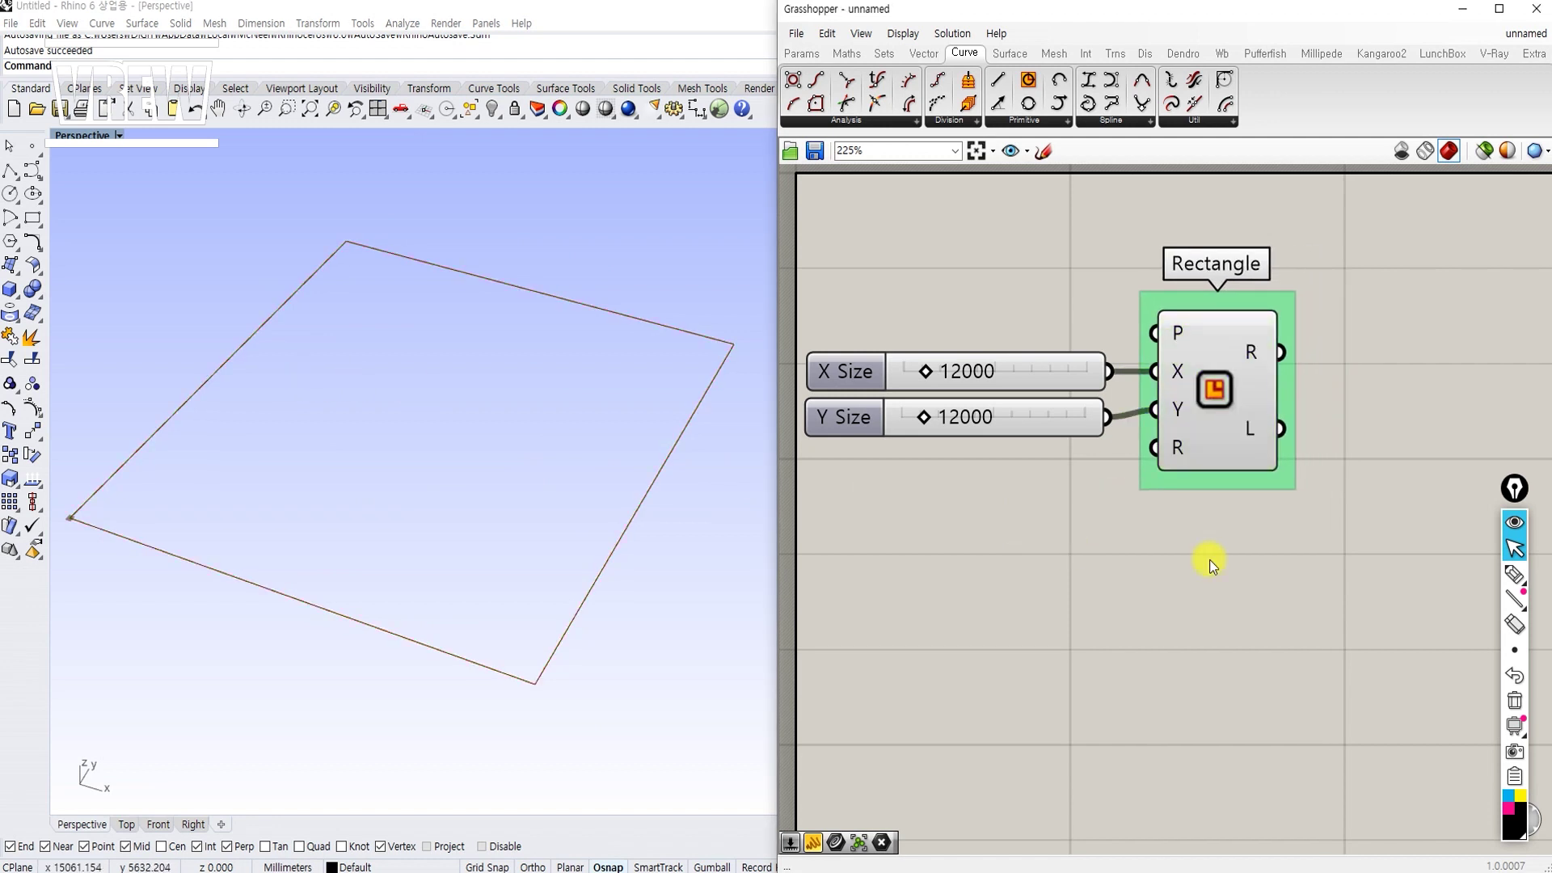
left_click(1046, 409)
left_click(846, 366)
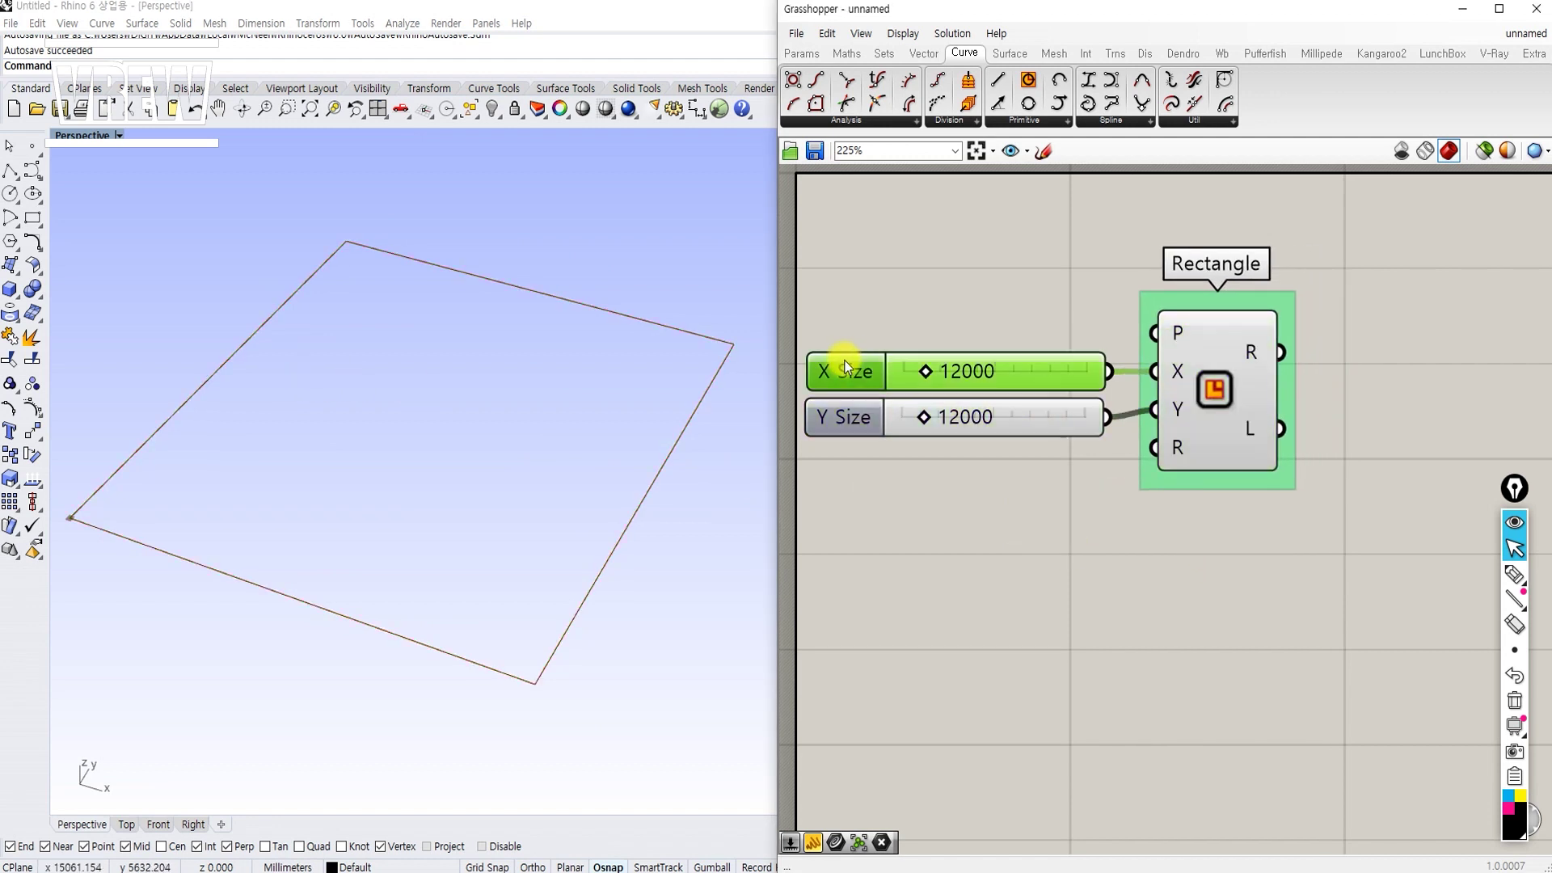
double_click(977, 527)
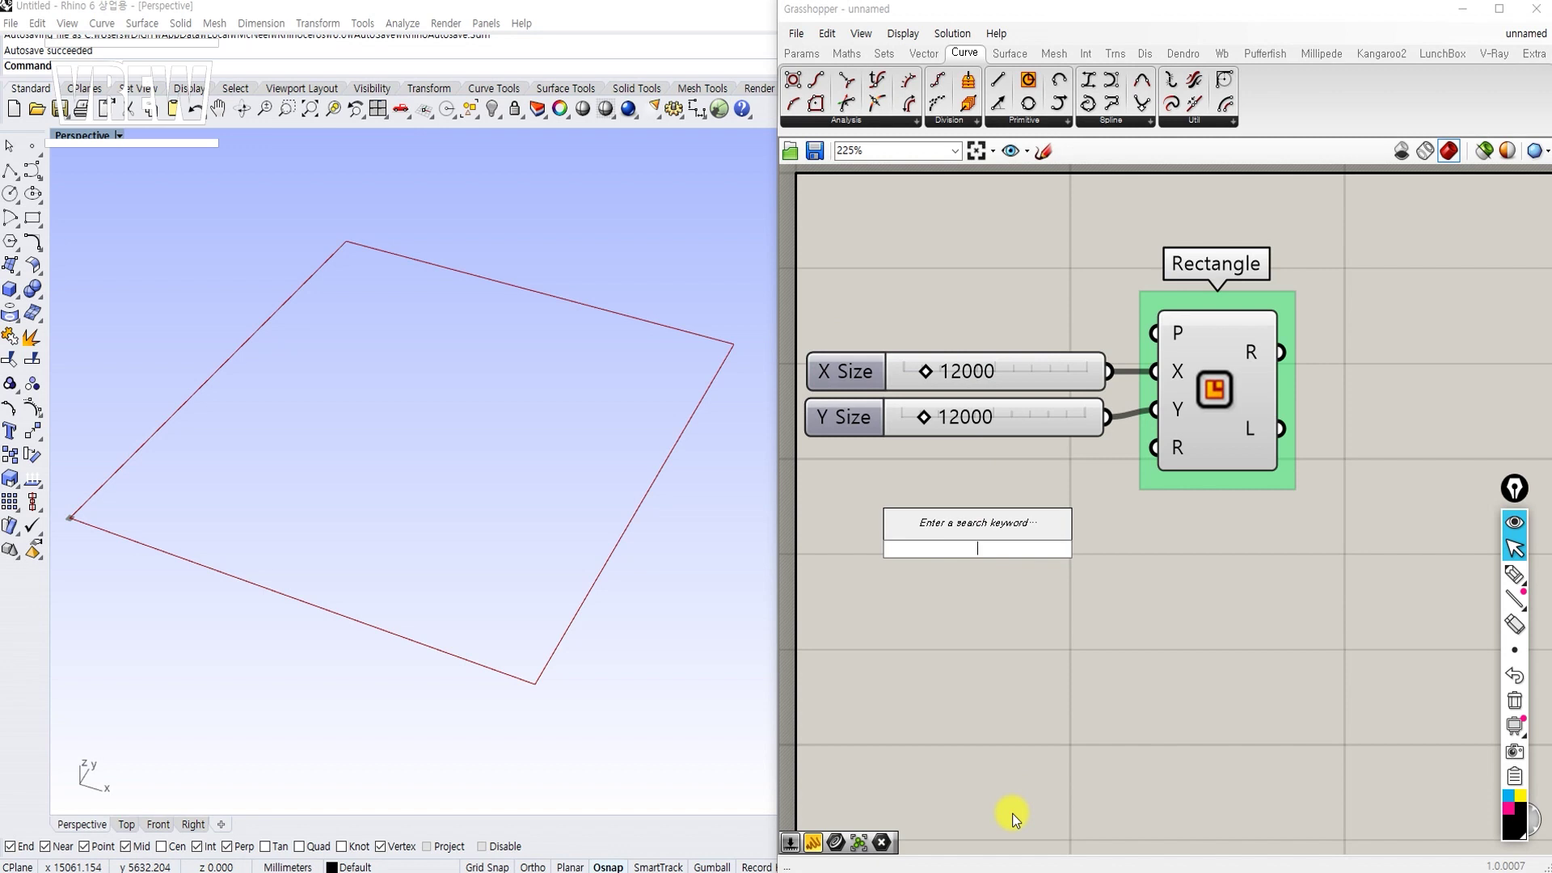
type("12000")
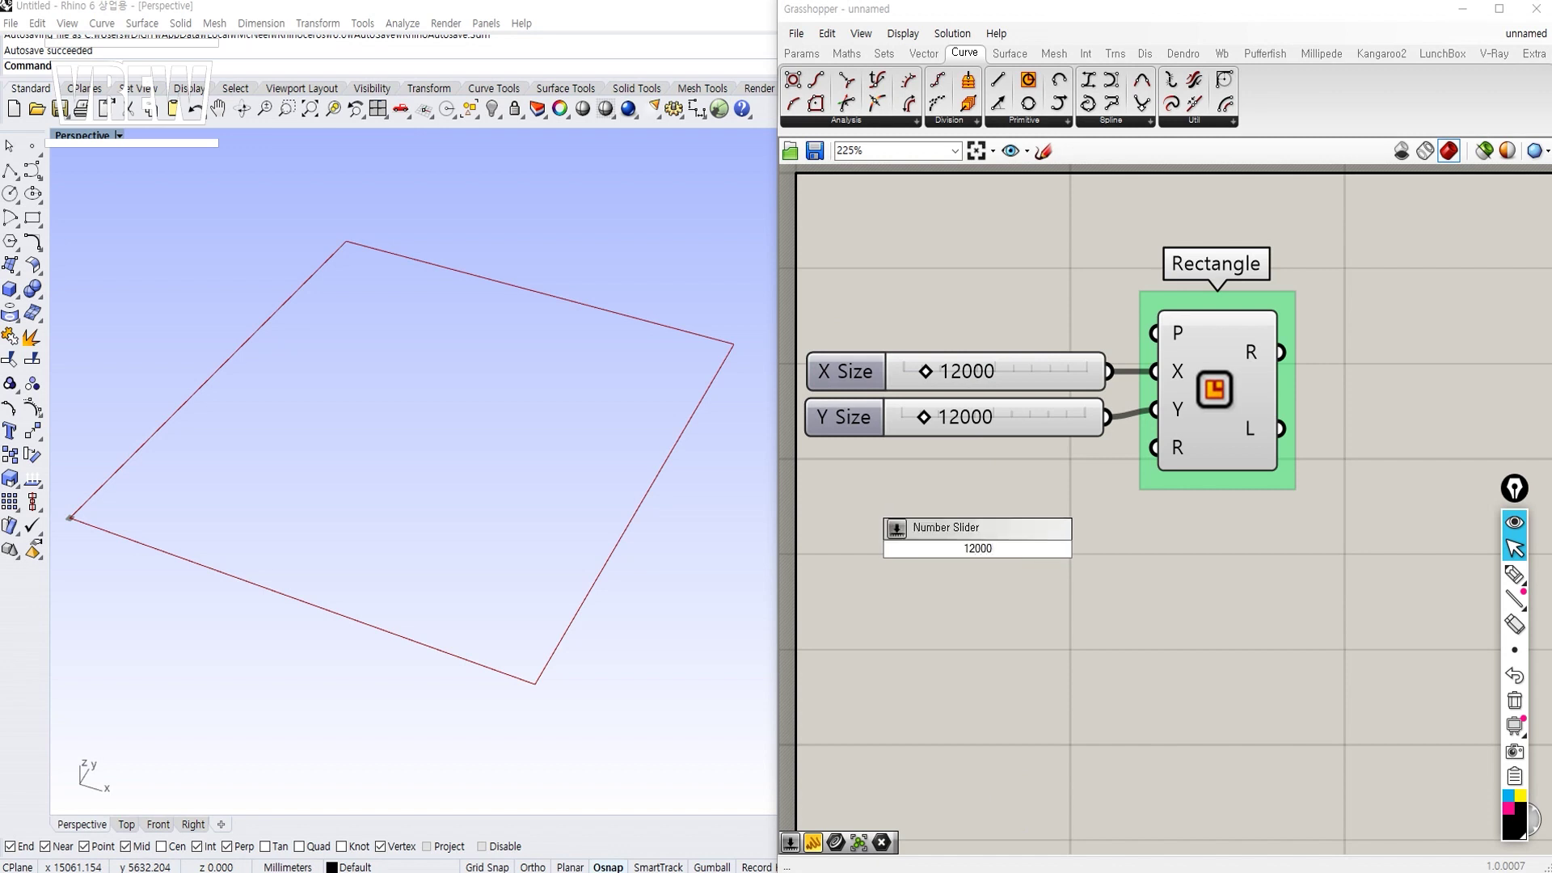
Step: Add a Populate 2D component beside the Rectangle group
right_click_drag(1436, 522, 1216, 452)
scroll(1215, 452, "down", 1)
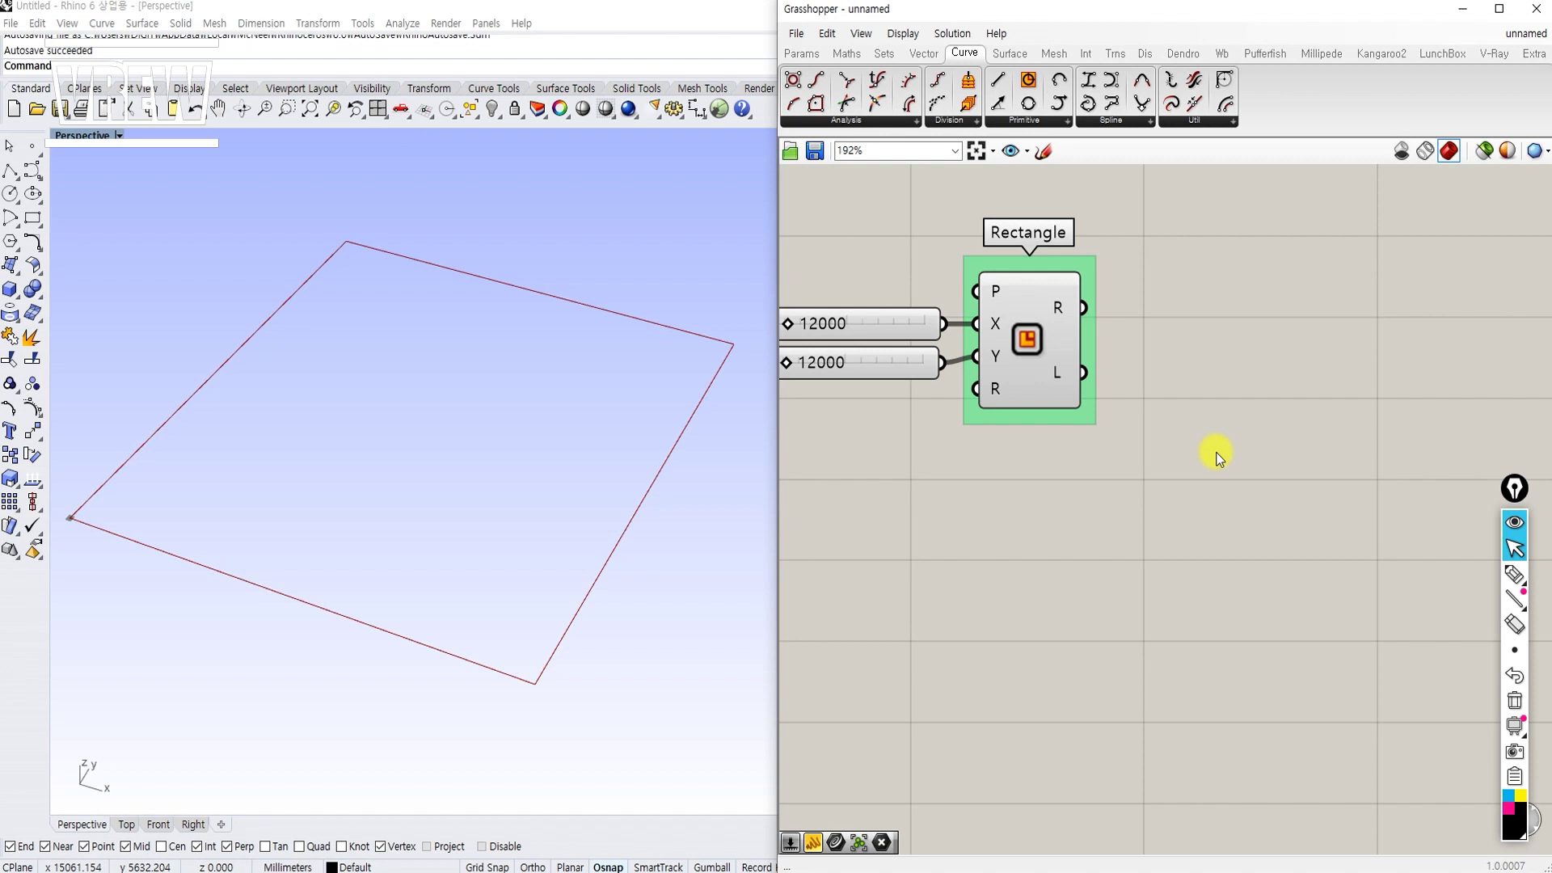
double_click(1170, 365)
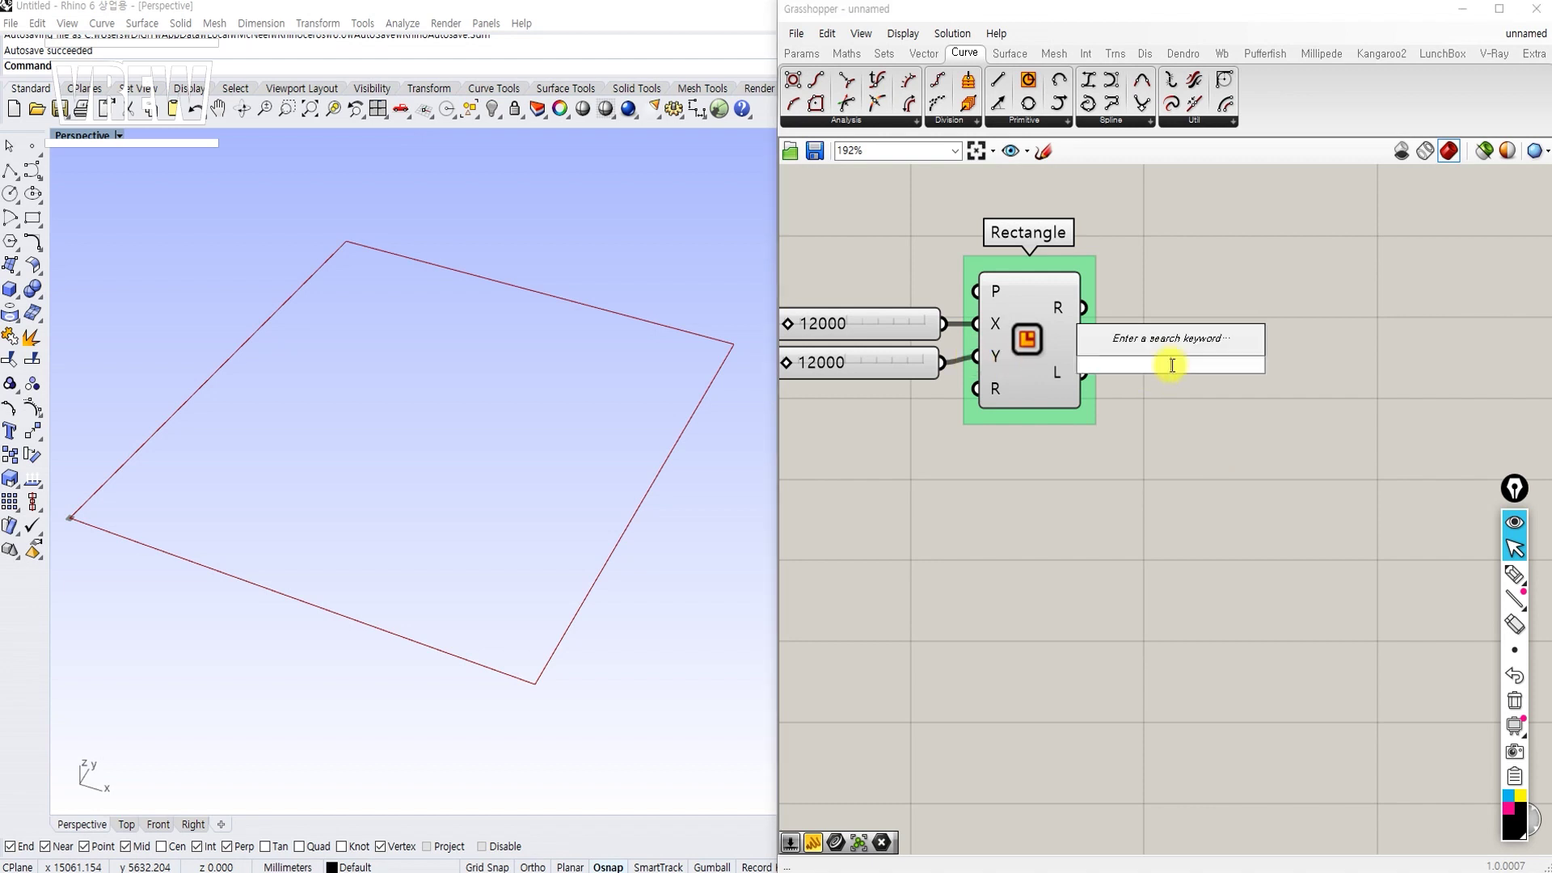
type("pop")
key("Return")
Step: Group the new populate component and label the group "Populate 2D"
key("ctrl+g")
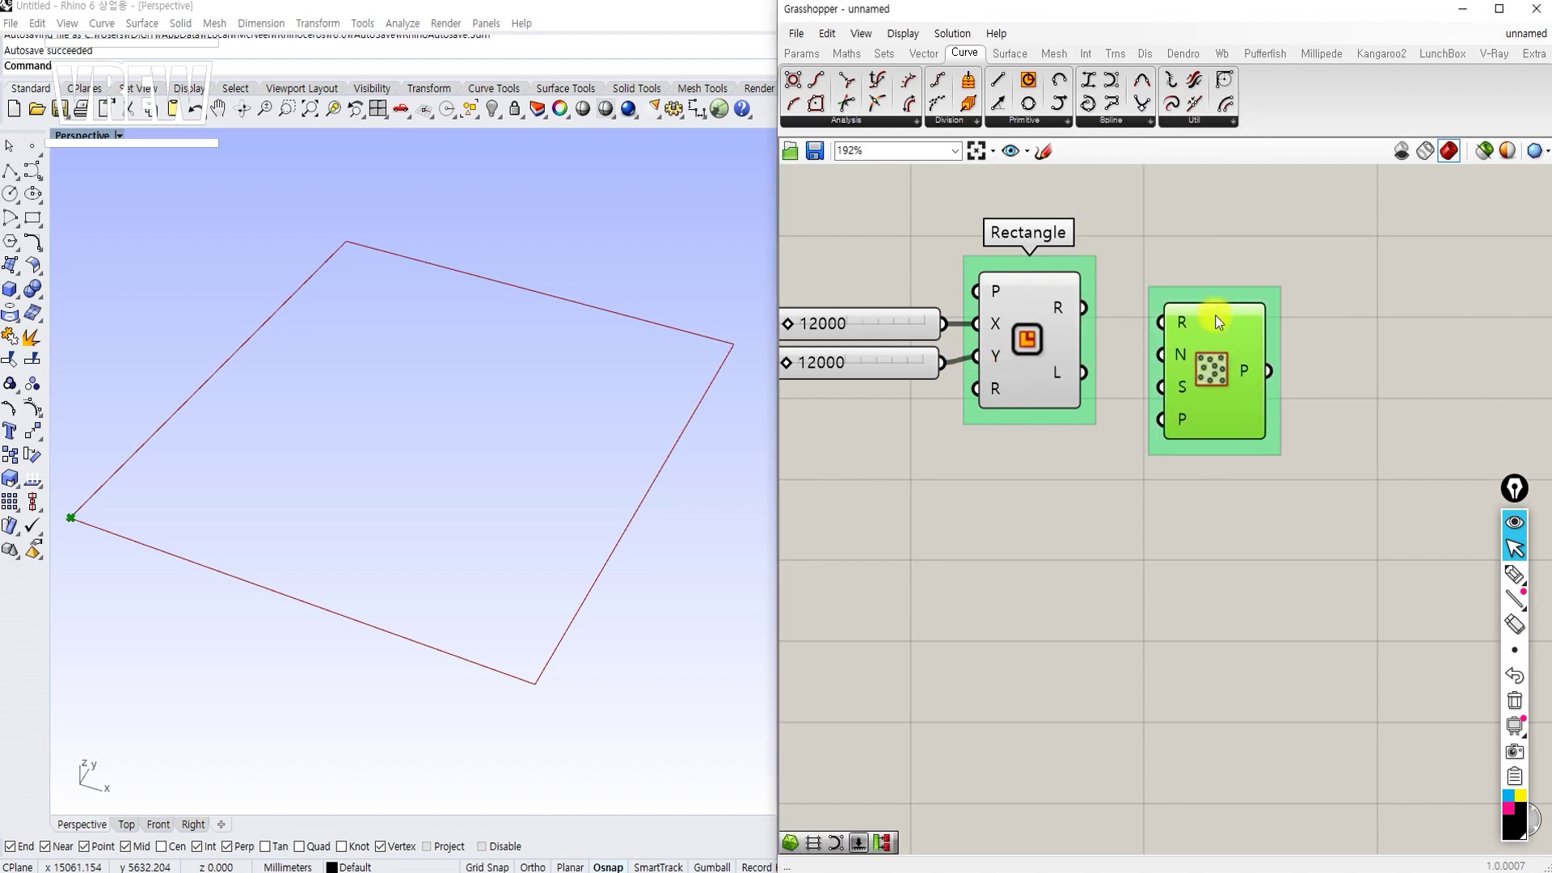
right_click(1224, 298)
left_click(1261, 304)
type("Popp")
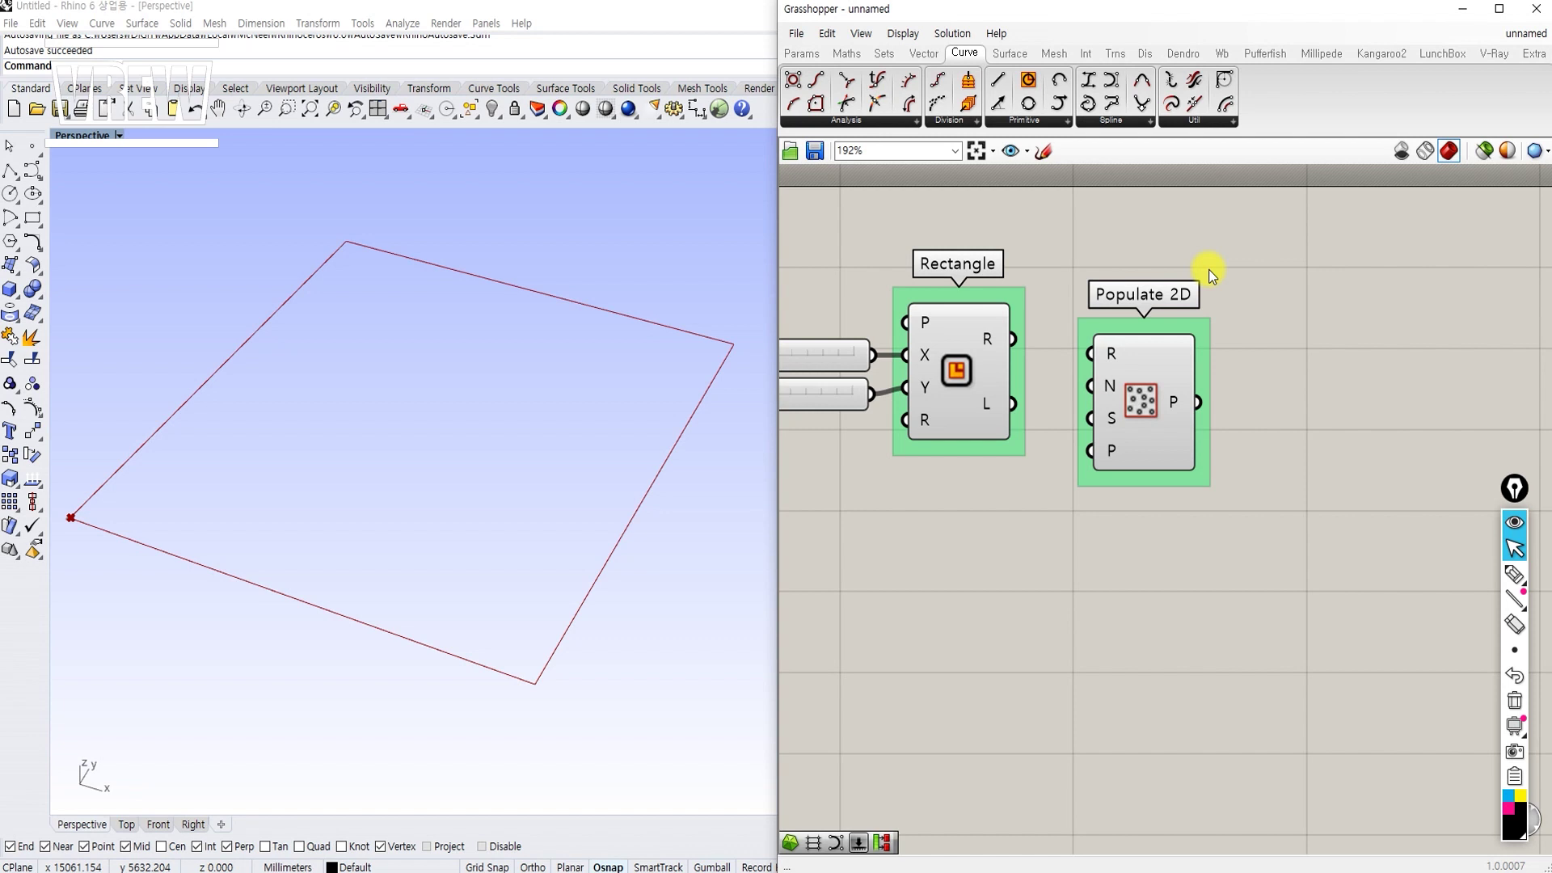
Step: Examine the inputs and output of the Populate 2D component in relation to the rectangle
left_click(1154, 394)
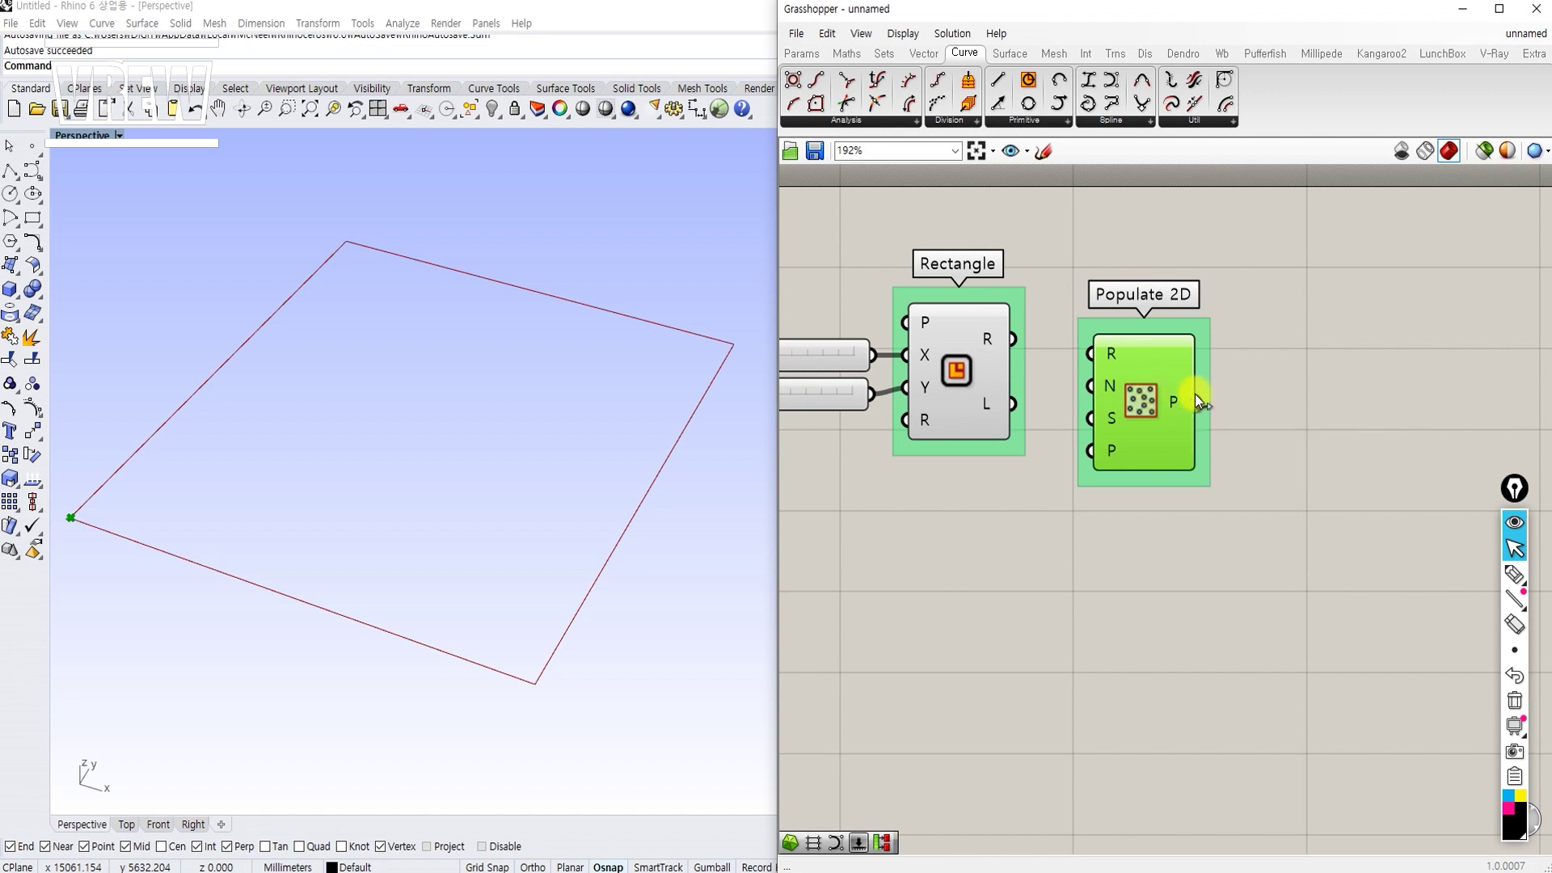
scroll(1208, 395, "up", 1)
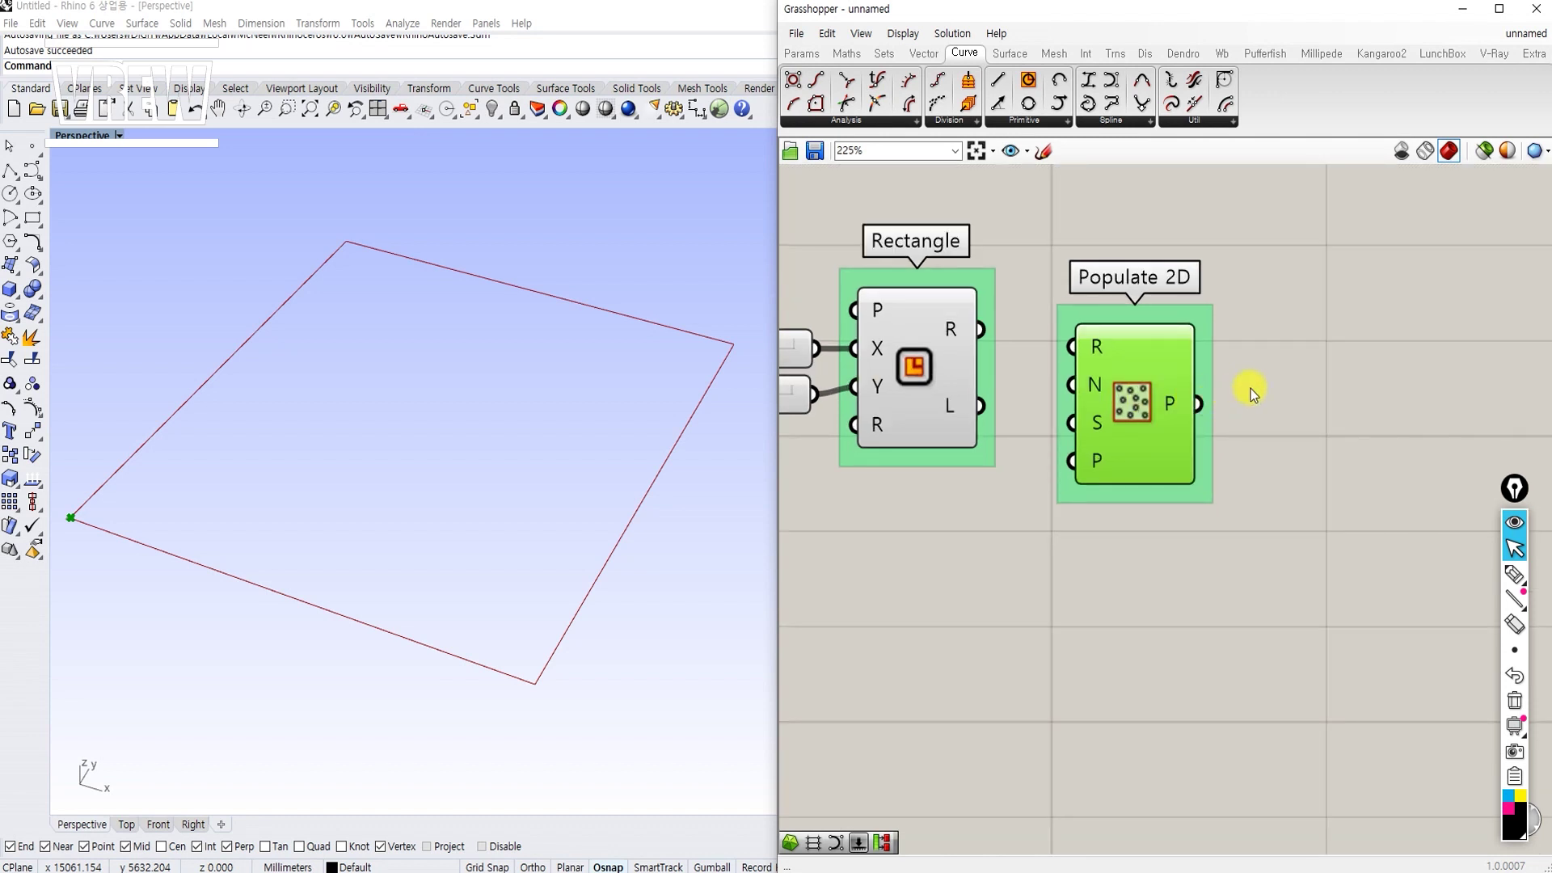
left_click(889, 338)
left_click(1143, 404)
left_click(1085, 635)
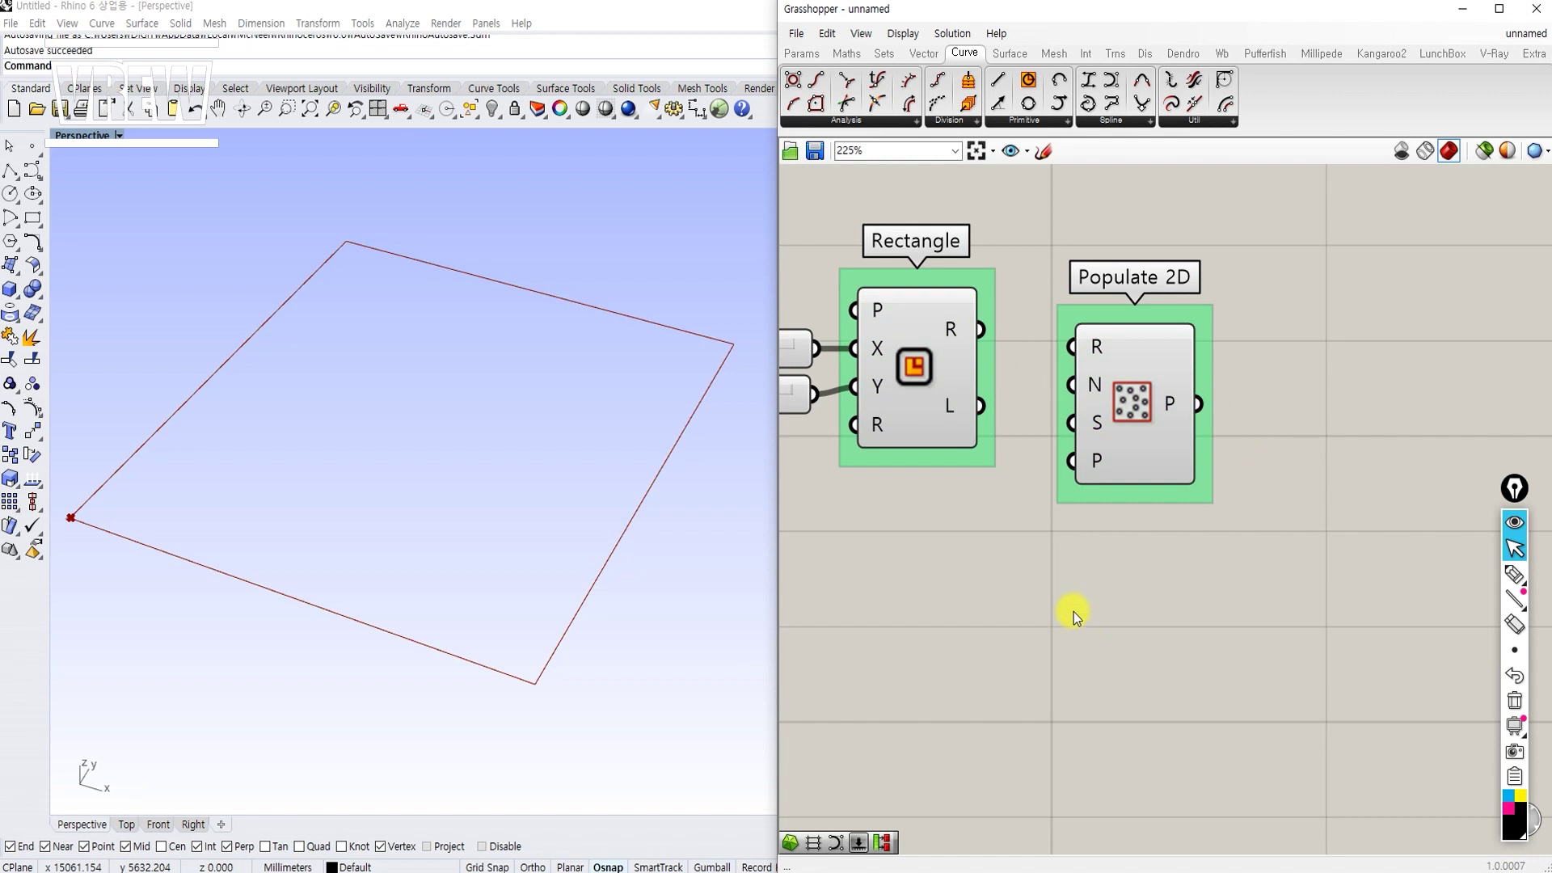
mouse_move(1093, 396)
left_click(1114, 459)
scroll(1114, 459, "down", 1)
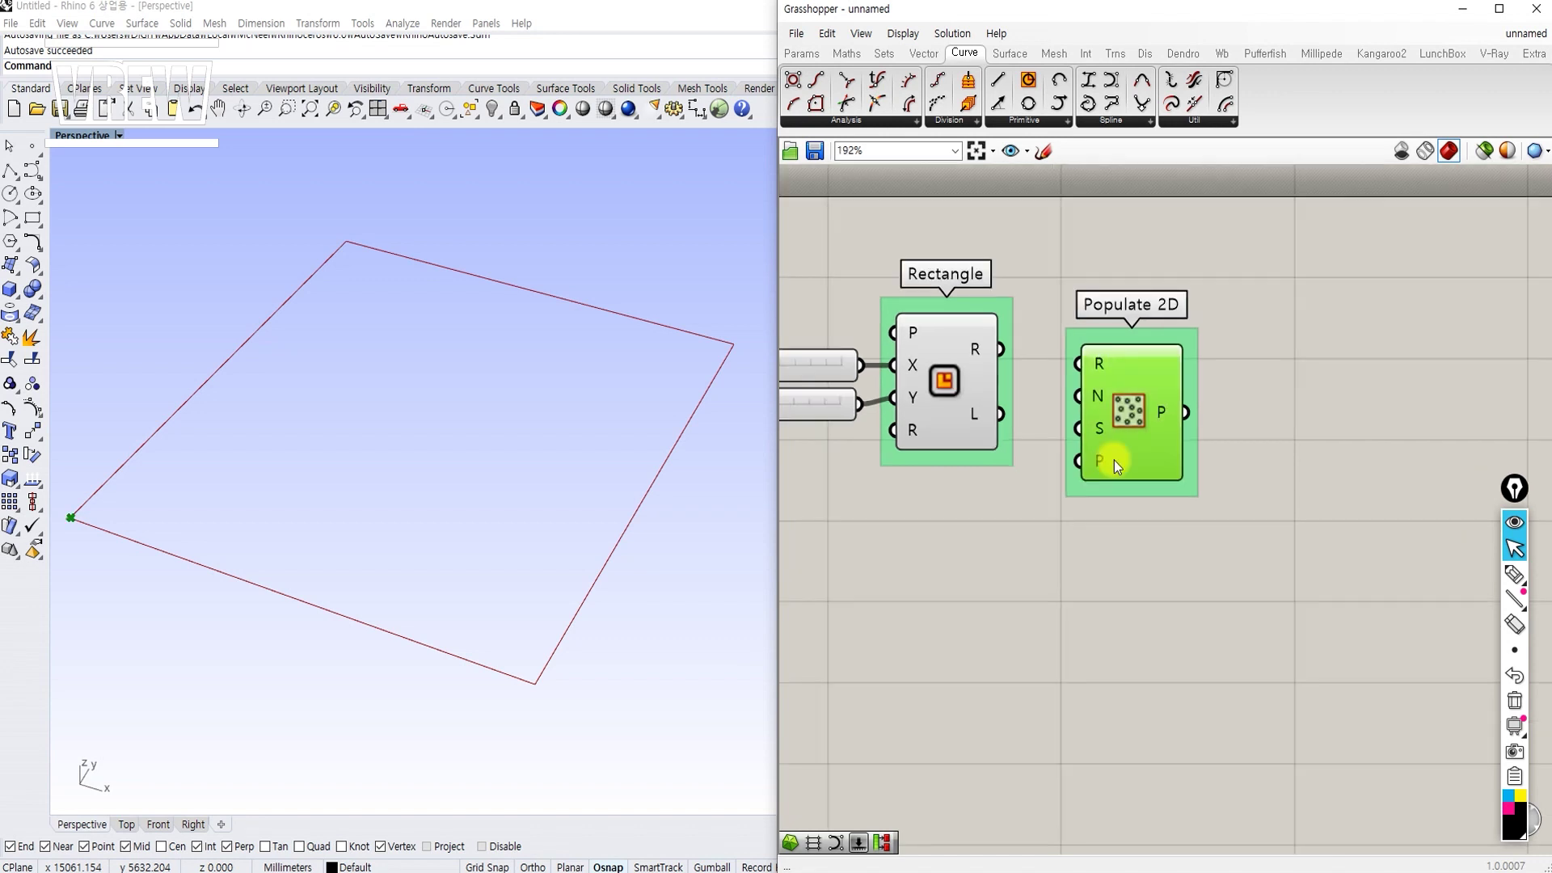
Step: Connect the rectangle output to Populate 2D's region input and a number slider of 12 to its count input
left_click_drag(1087, 364, 996, 348)
double_click(940, 511)
type("12")
key("Return")
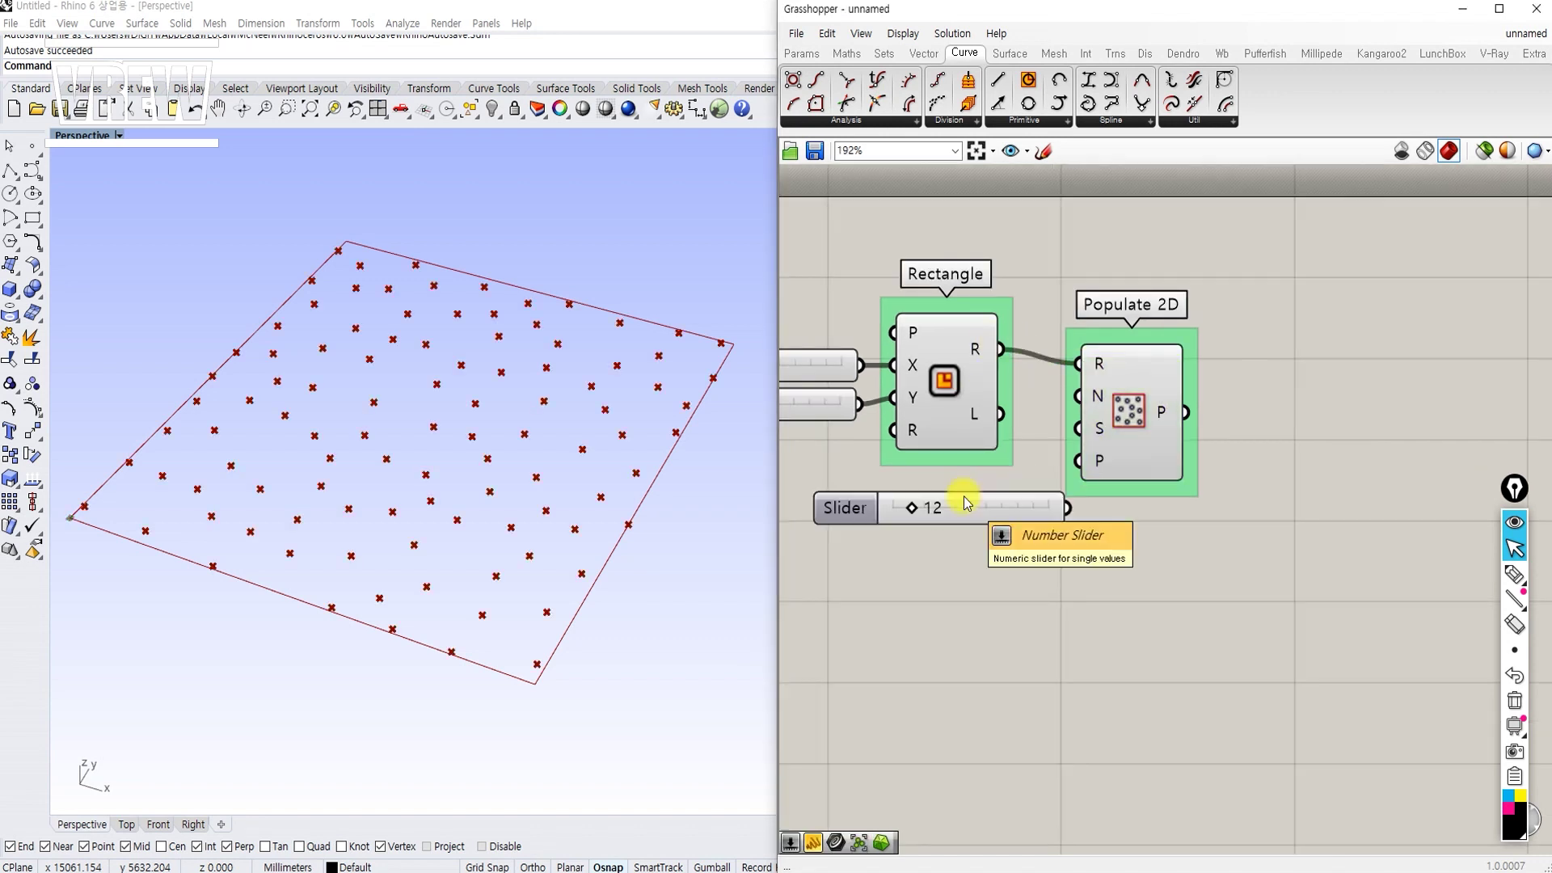
left_click_drag(1078, 399, 930, 537)
left_click(869, 570)
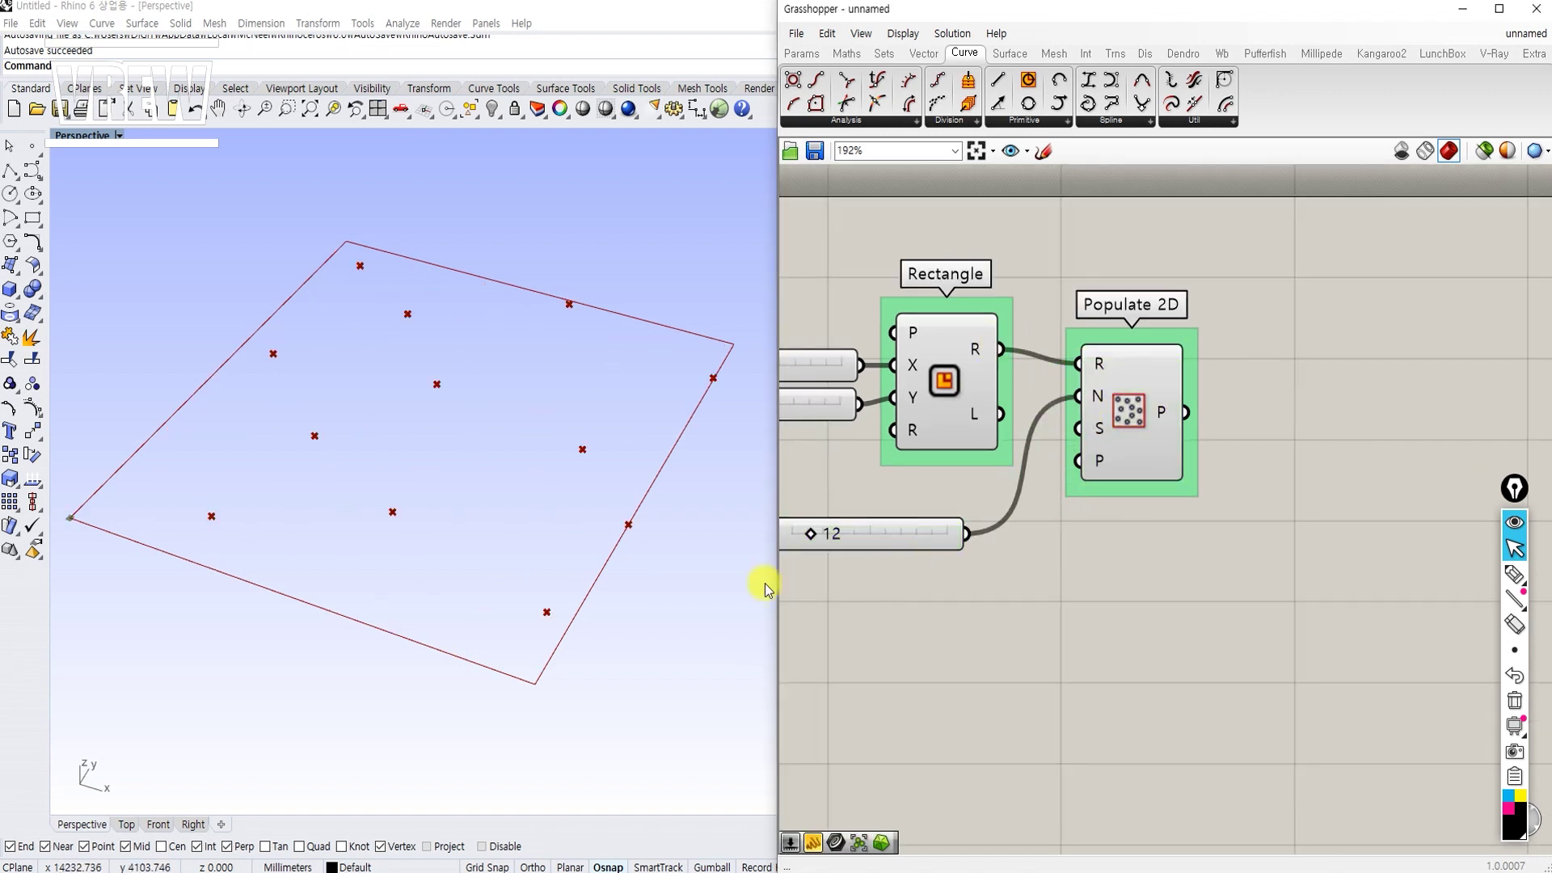
scroll(497, 524, "down", 5)
right_click_drag(1101, 499, 1128, 503)
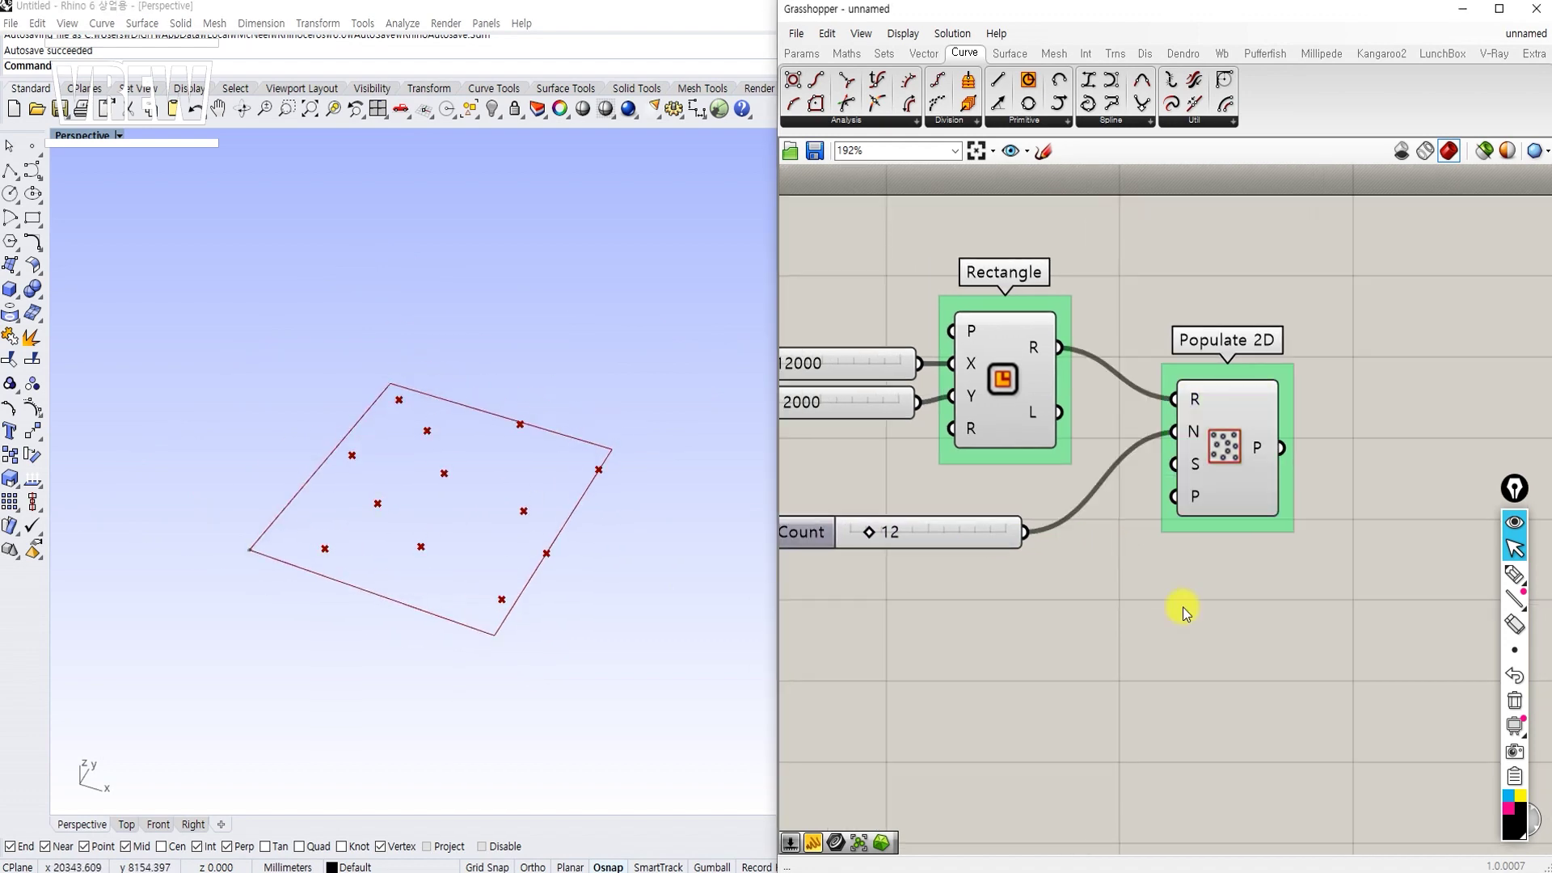
Step: Maximize the Grasshopper window and frame the Populate 2D component with free canvas beside it
double_click(964, 9)
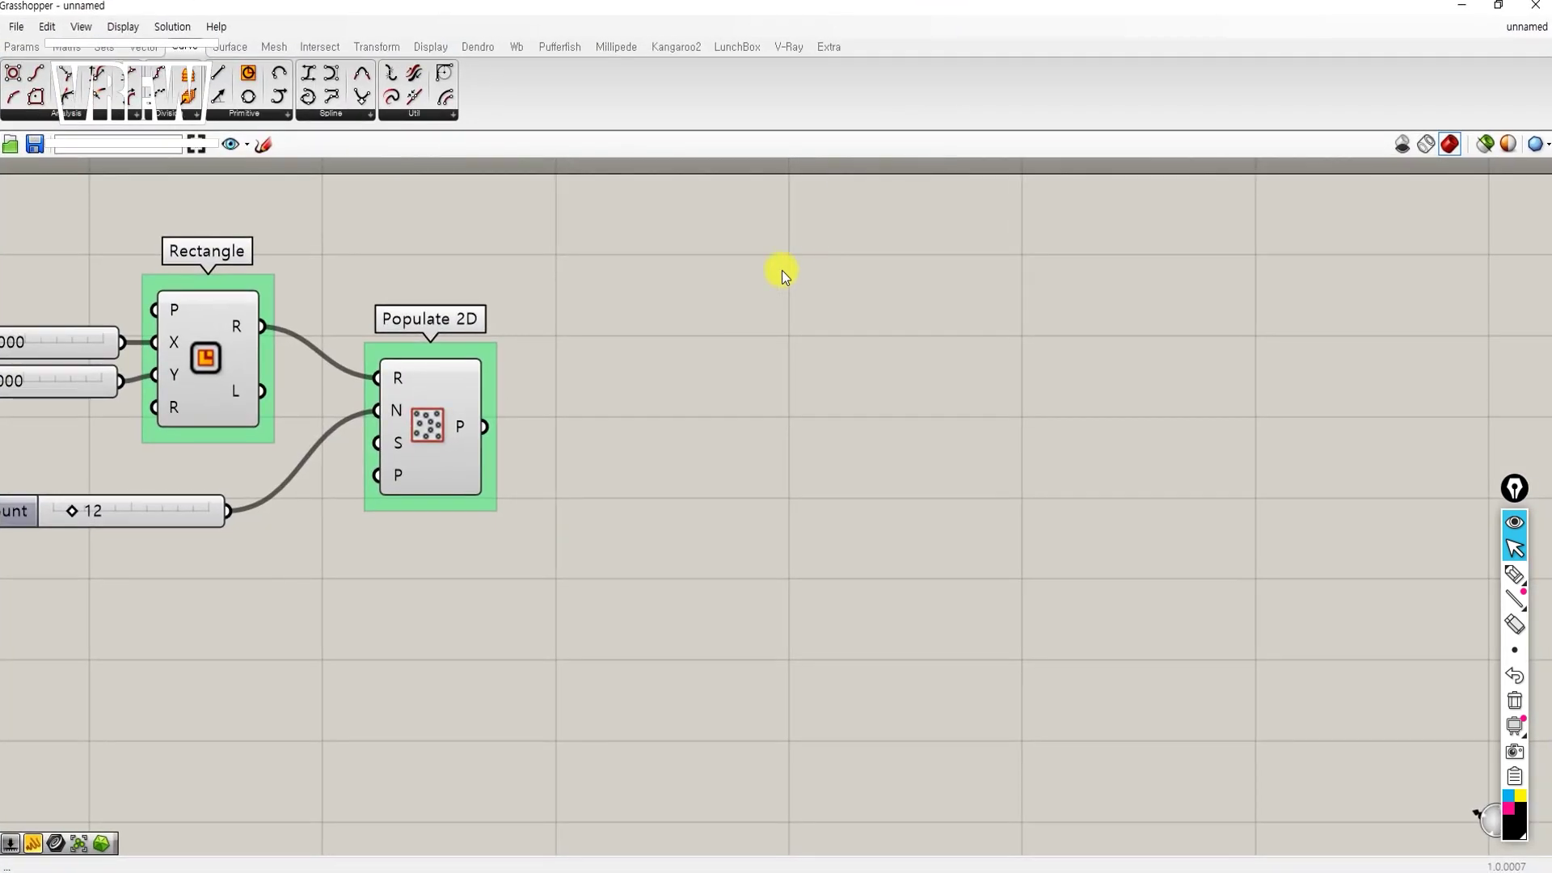
right_click_drag(783, 274, 912, 273)
scroll(658, 444, "up", 3)
right_click_drag(666, 432, 644, 464)
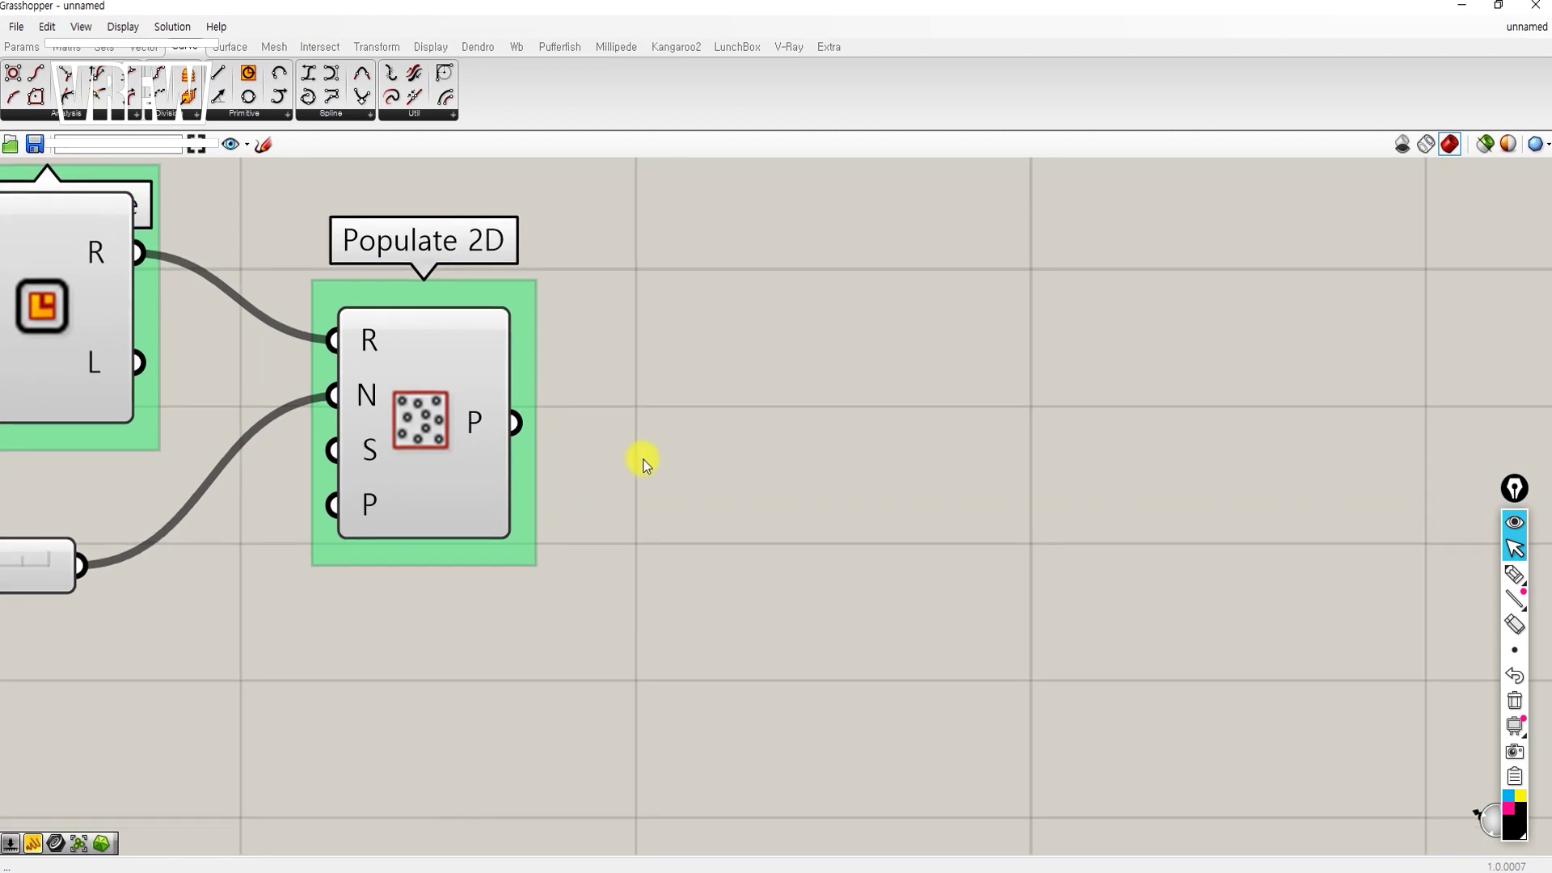
scroll(635, 470, "down", 1)
right_click_drag(662, 536, 638, 522)
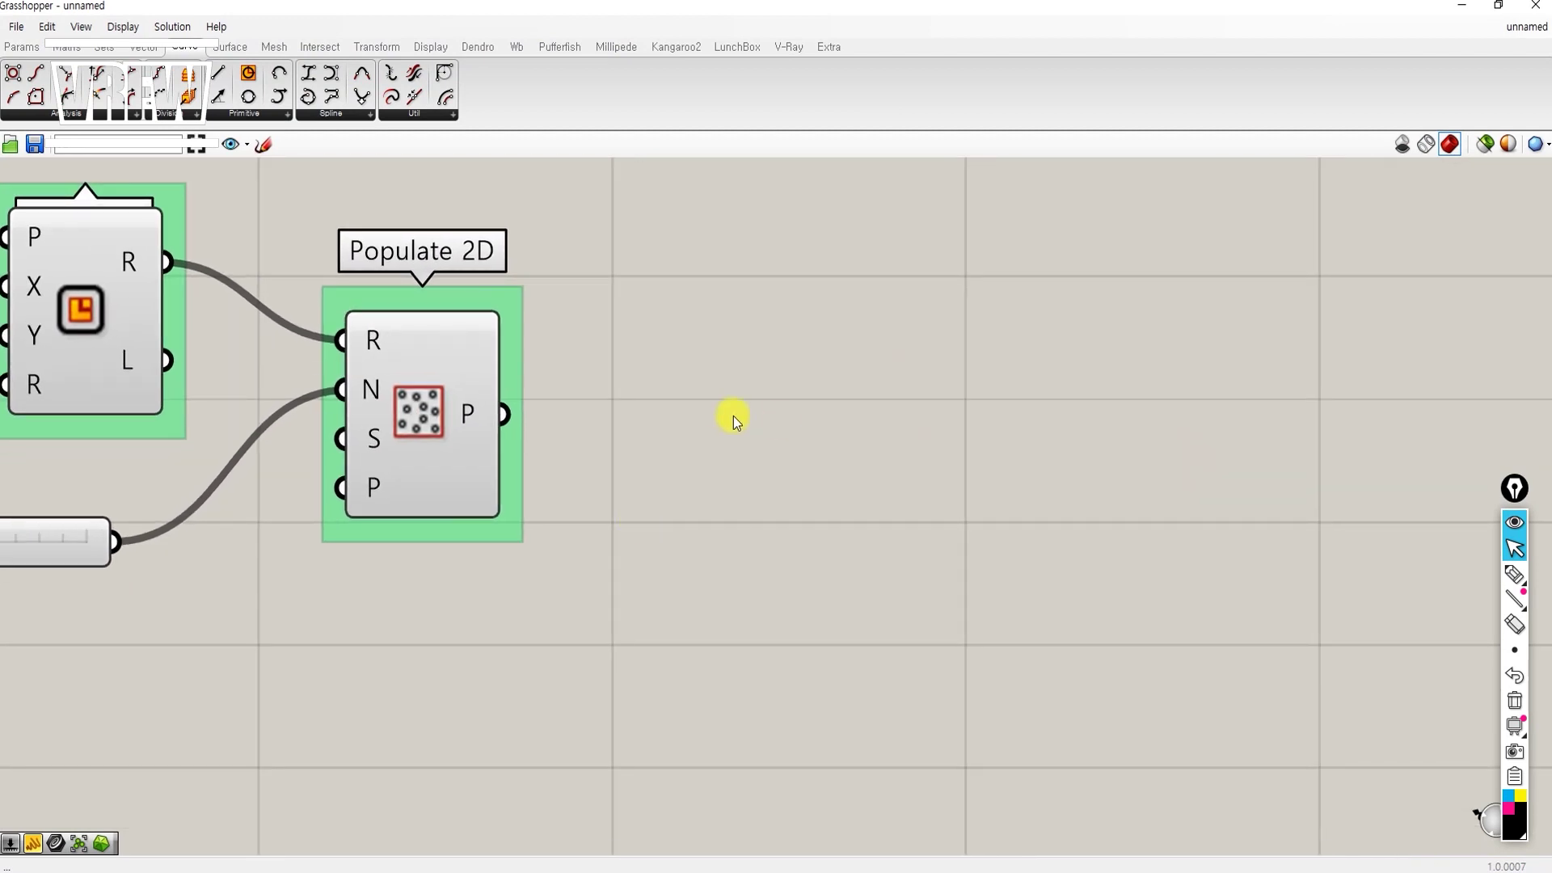
Step: Handwrite the heading "<Random>" with the entries "1. Value" and "2. Point" beside the Populate 2D component
key("ctrl+shift+1")
mouse_move(693, 188)
left_mouse_down()
mouse_move(687, 242)
mouse_move(721, 221)
mouse_move(766, 240)
mouse_move(828, 235)
mouse_move(653, 249)
left_mouse_up()
left_click_drag(838, 171, 840, 220)
left_click_drag(698, 311, 696, 341)
mouse_move(713, 343)
left_mouse_down()
mouse_move(790, 322)
mouse_move(690, 471)
mouse_move(769, 444)
mouse_move(756, 449)
left_mouse_up()
left_click_drag(760, 453, 786, 446)
left_click_drag(788, 440, 823, 465)
left_click_drag(809, 441, 828, 438)
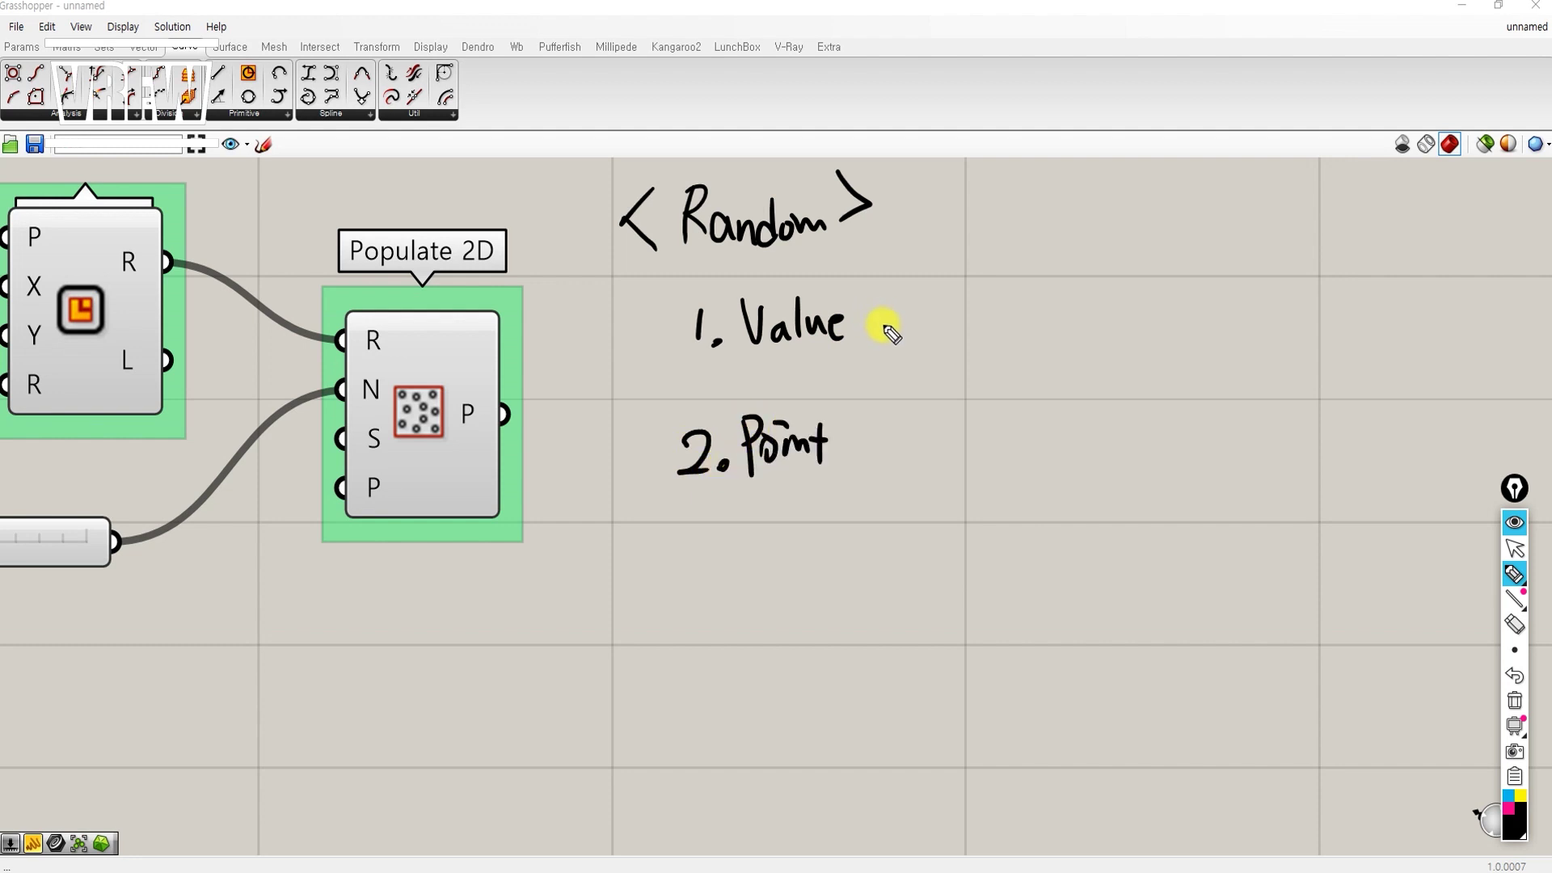
Step: Add colons after the handwritten "Value" and "Point" entries and write "Random" next to "Value"
left_click(895, 312)
left_click(894, 331)
left_click(889, 441)
left_click(889, 459)
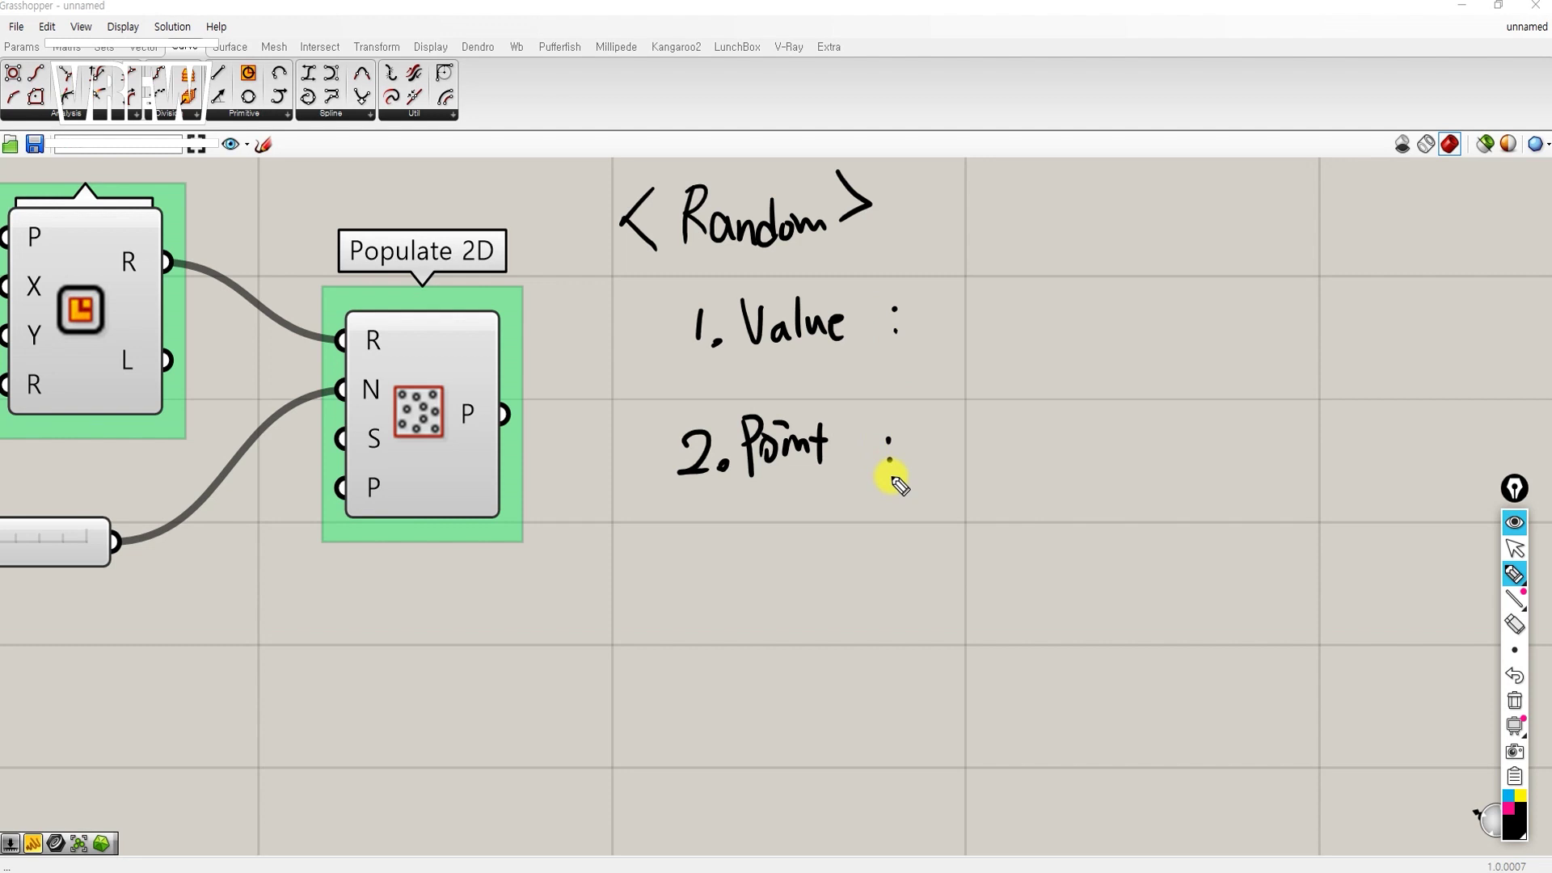
mouse_move(953, 284)
left_mouse_down()
mouse_move(947, 344)
mouse_move(1031, 343)
left_mouse_up()
left_click_drag(1050, 319, 1053, 344)
left_click_drag(1065, 323, 1063, 326)
left_click_drag(1069, 324, 1089, 333)
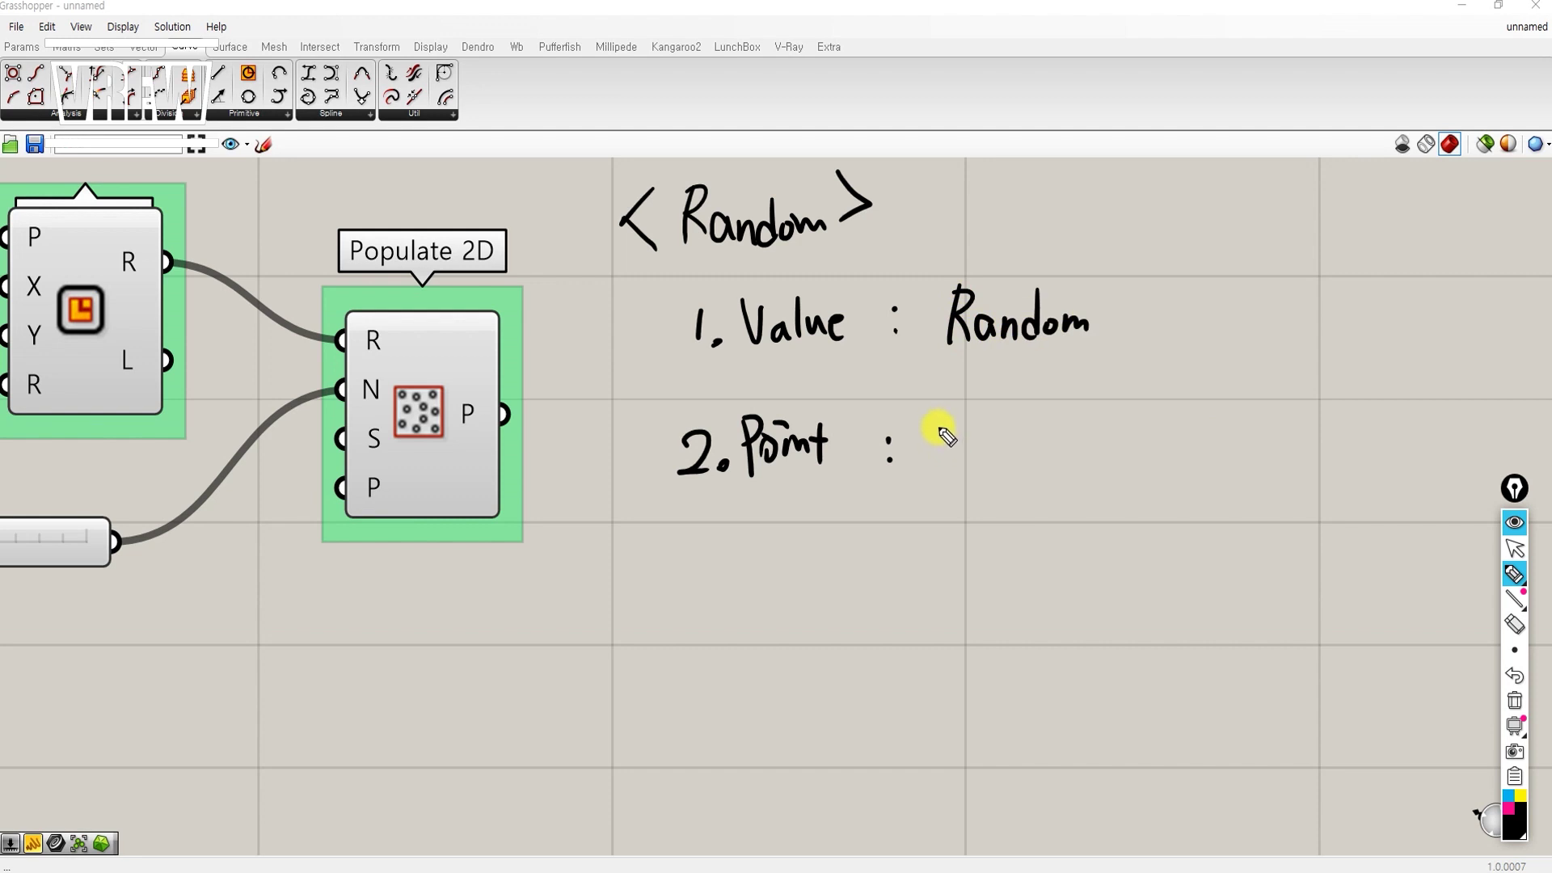
Step: Handwrite "Populate 2d", "3d" and "Geometry" with "(Pop2d)", "(Pop3d)" and "(popGeo)" beside "Point", and bracket the two numbered entries
mouse_move(941, 418)
left_mouse_down()
mouse_move(939, 467)
mouse_move(942, 443)
left_mouse_up()
mouse_move(966, 441)
left_mouse_down()
mouse_move(974, 498)
mouse_move(976, 461)
left_mouse_up()
mouse_move(988, 440)
left_mouse_down()
mouse_move(1011, 416)
mouse_move(1029, 440)
mouse_move(1139, 433)
mouse_move(1125, 537)
mouse_move(1028, 616)
mouse_move(1147, 628)
mouse_move(1150, 610)
mouse_move(1195, 661)
left_mouse_up()
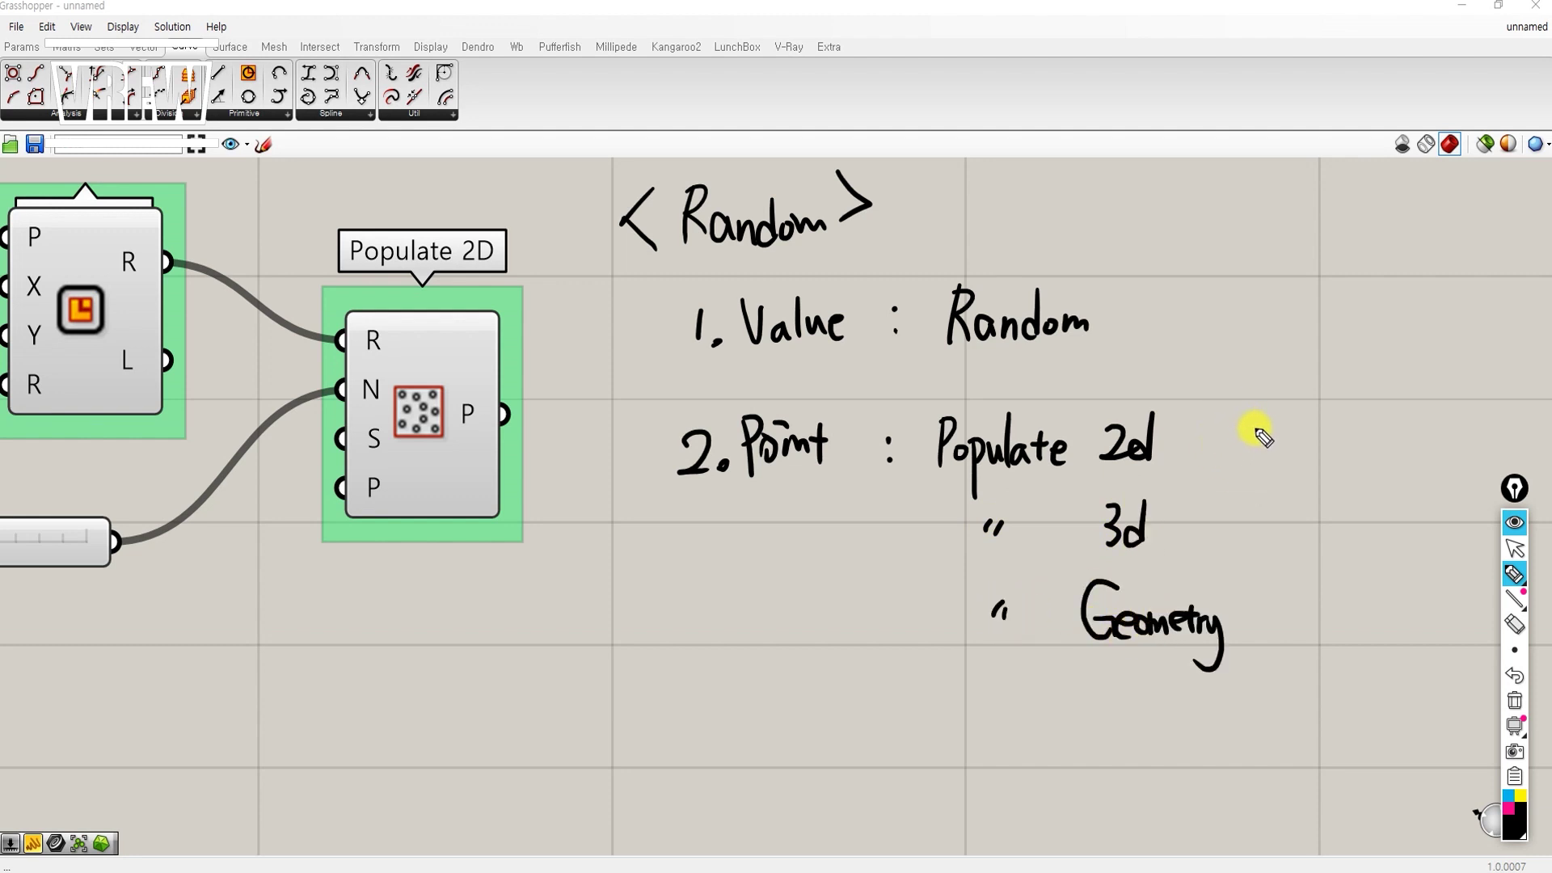
mouse_move(1258, 434)
left_mouse_down()
mouse_move(1254, 408)
mouse_move(1264, 433)
mouse_move(1338, 420)
mouse_move(1258, 520)
mouse_move(1240, 520)
mouse_move(1305, 524)
mouse_move(1250, 624)
mouse_move(1335, 605)
mouse_move(1382, 618)
left_mouse_up()
left_click_drag(670, 325, 654, 454)
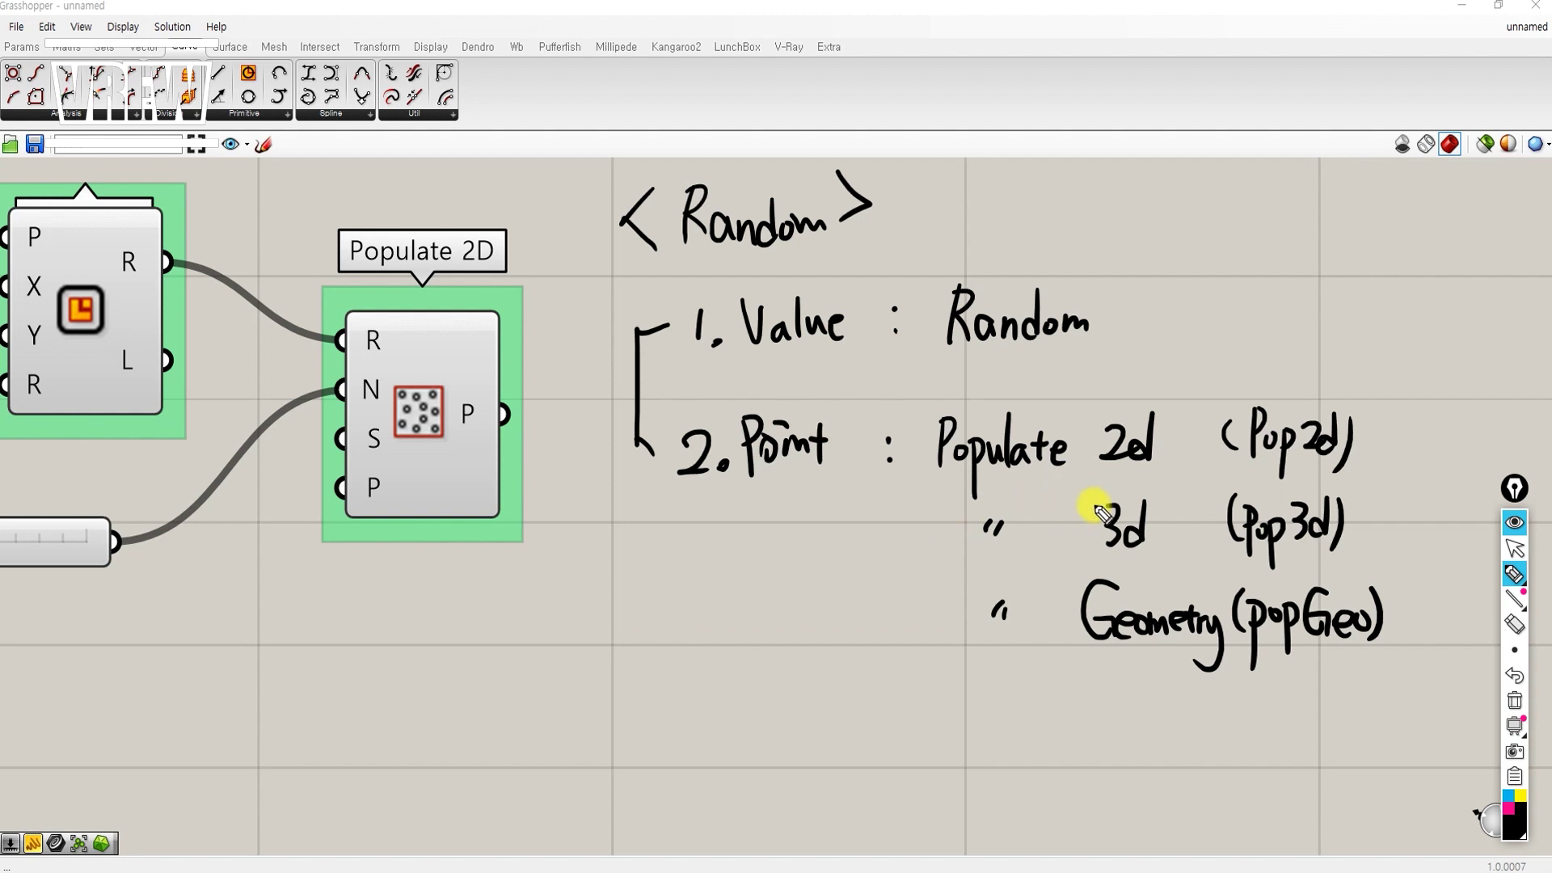
Step: Sketch a square beside the "(Pop2d)" note and a box beside the "(Pop3d)" note
mouse_move(1412, 403)
left_mouse_down()
mouse_move(1476, 409)
mouse_move(1481, 463)
left_mouse_up()
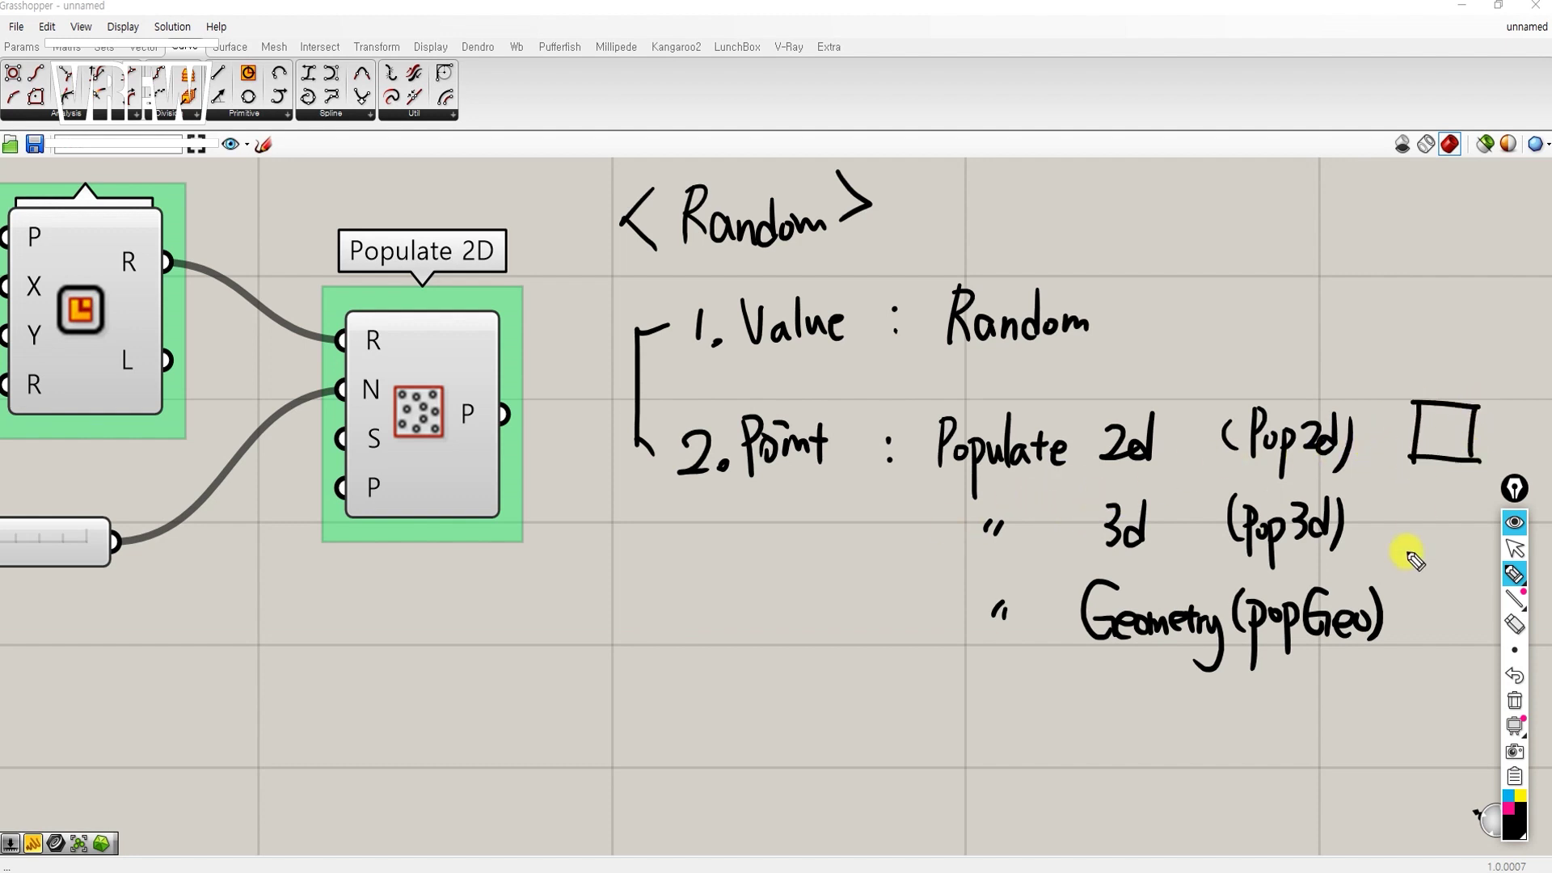
left_click_drag(1405, 503, 1404, 549)
mouse_move(1441, 501)
left_mouse_down()
mouse_move(1405, 503)
mouse_move(1420, 513)
mouse_move(1462, 485)
mouse_move(1445, 547)
left_mouse_up()
Step: Sketch a curved shape beside the "(popGeo)" note and a larger copy below Populate 2D, with crosses and arrows marking its random points
mouse_move(1412, 612)
left_mouse_down()
mouse_move(1452, 616)
mouse_move(1413, 627)
mouse_move(1465, 632)
left_mouse_up()
left_click_drag(1465, 617, 1453, 632)
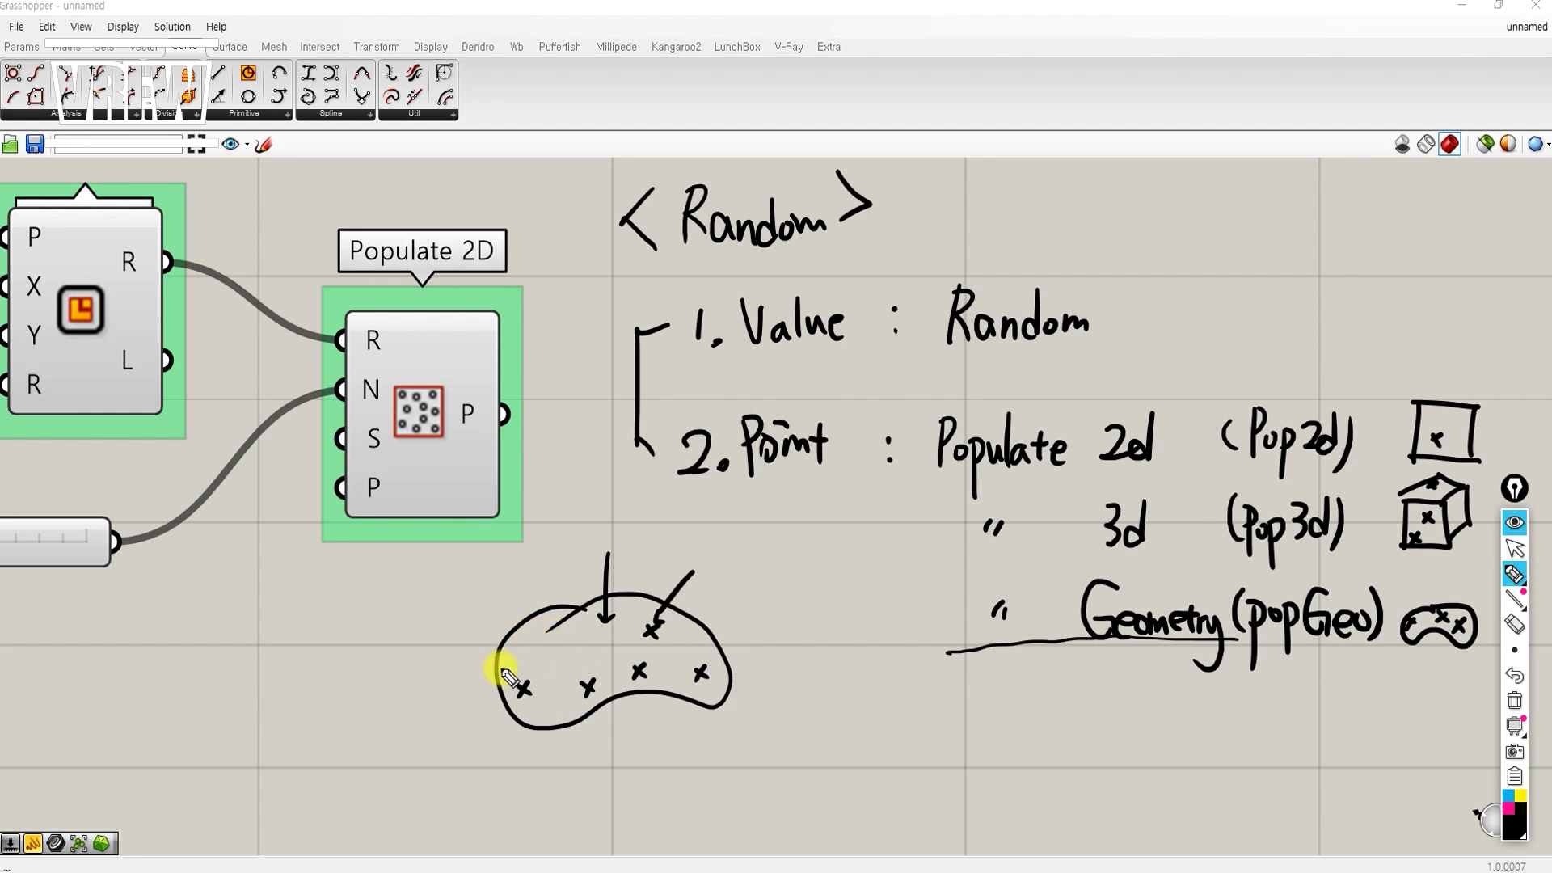
mouse_move(448, 644)
left_mouse_down()
mouse_move(524, 638)
mouse_move(546, 659)
mouse_move(527, 662)
left_mouse_up()
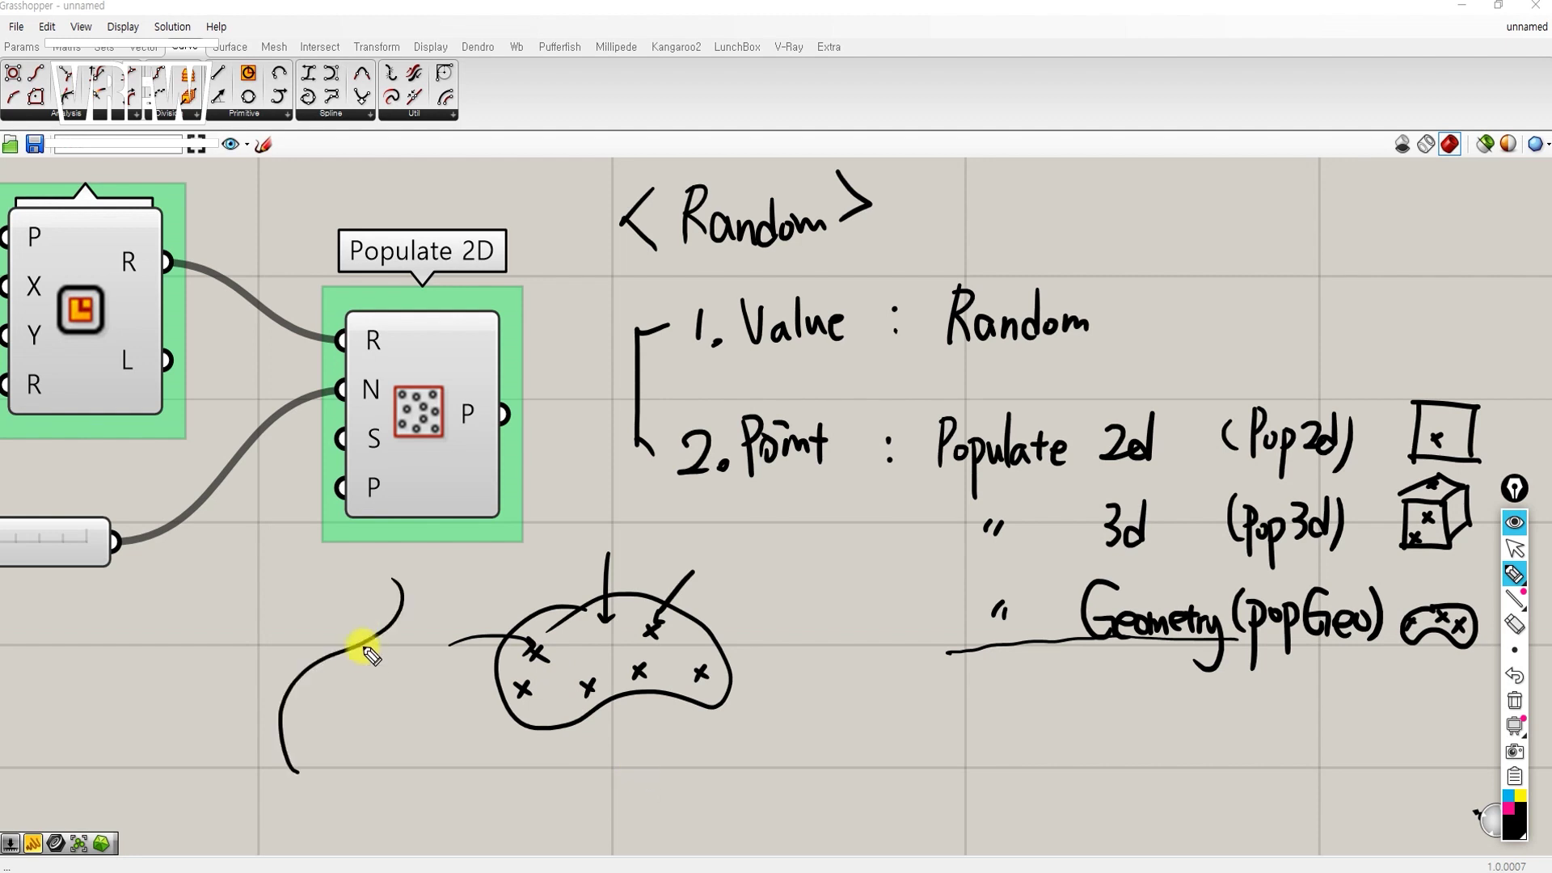
Step: Mark crosses along the freeform curve drawn beside the large curved shape, and erase both large sketches
left_click_drag(341, 646, 358, 657)
mouse_move(355, 642)
left_mouse_down()
mouse_move(343, 661)
mouse_move(375, 639)
left_mouse_up()
left_click_drag(370, 627, 388, 627)
mouse_move(385, 617)
left_mouse_down()
mouse_move(400, 623)
mouse_move(393, 601)
left_mouse_up()
left_click_drag(391, 589, 410, 597)
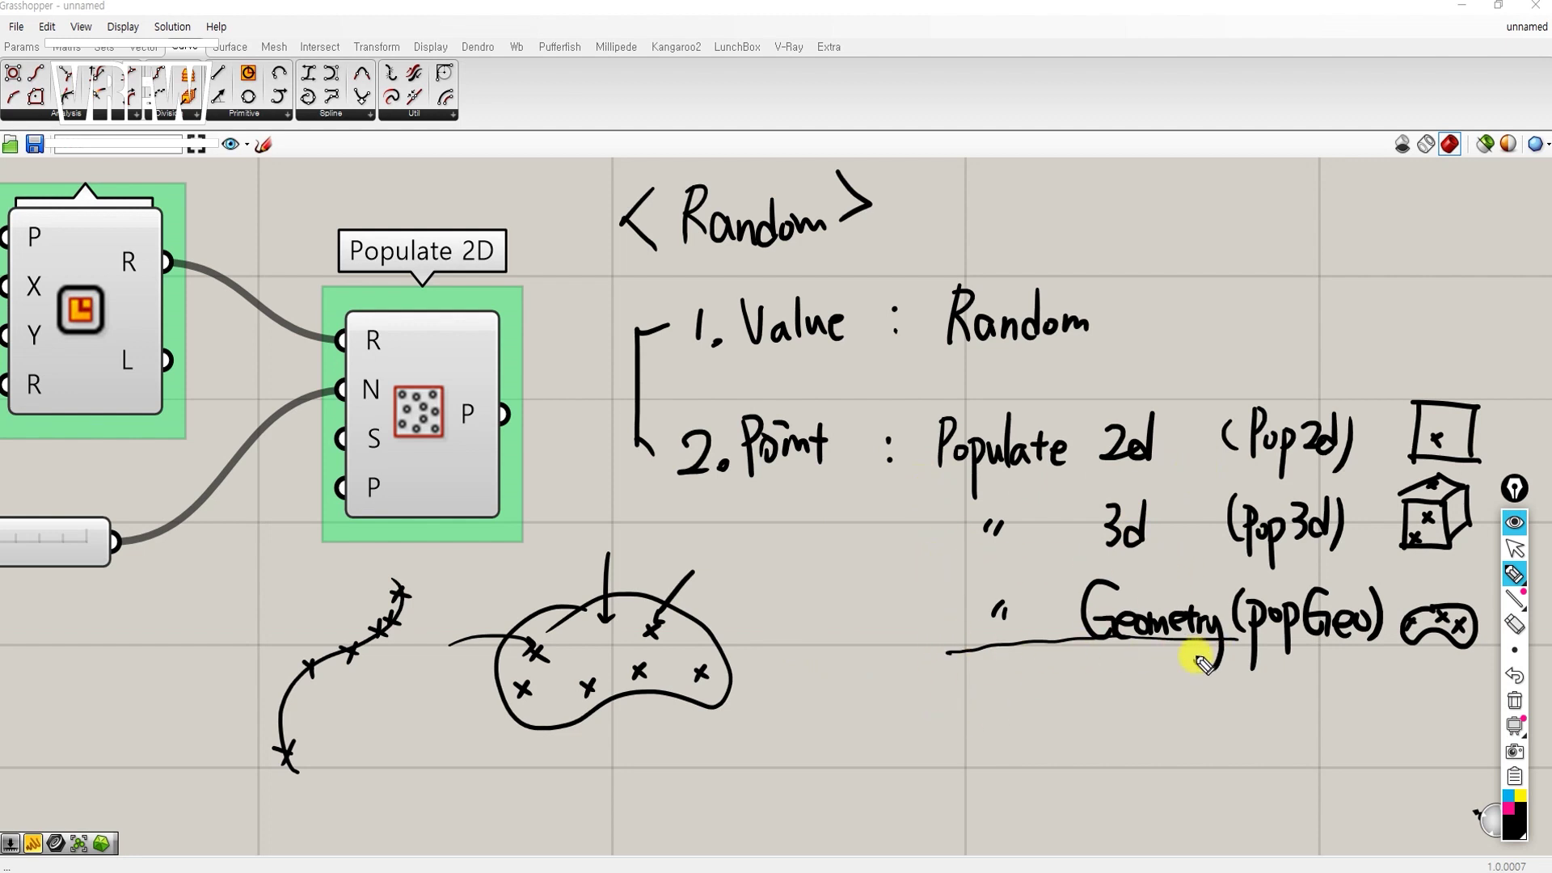
left_click_drag(1222, 639, 1198, 661)
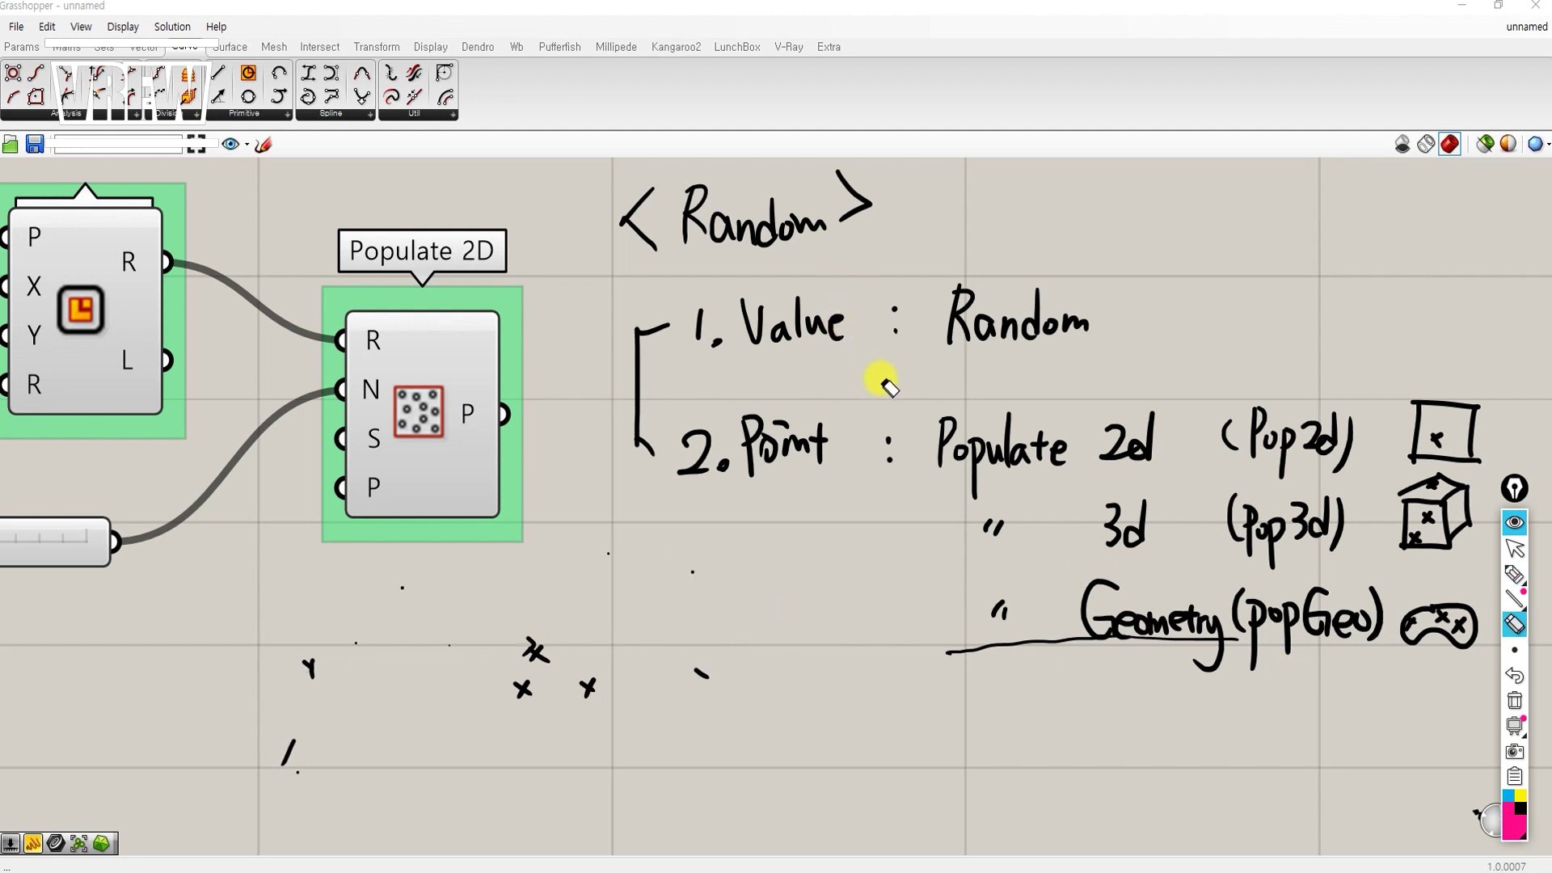
Step: Handwrite "+ Seed" in pink with a rolling die beside the "<Random>" heading, and mark up the N, S and P labels on Populate 2D
key("p")
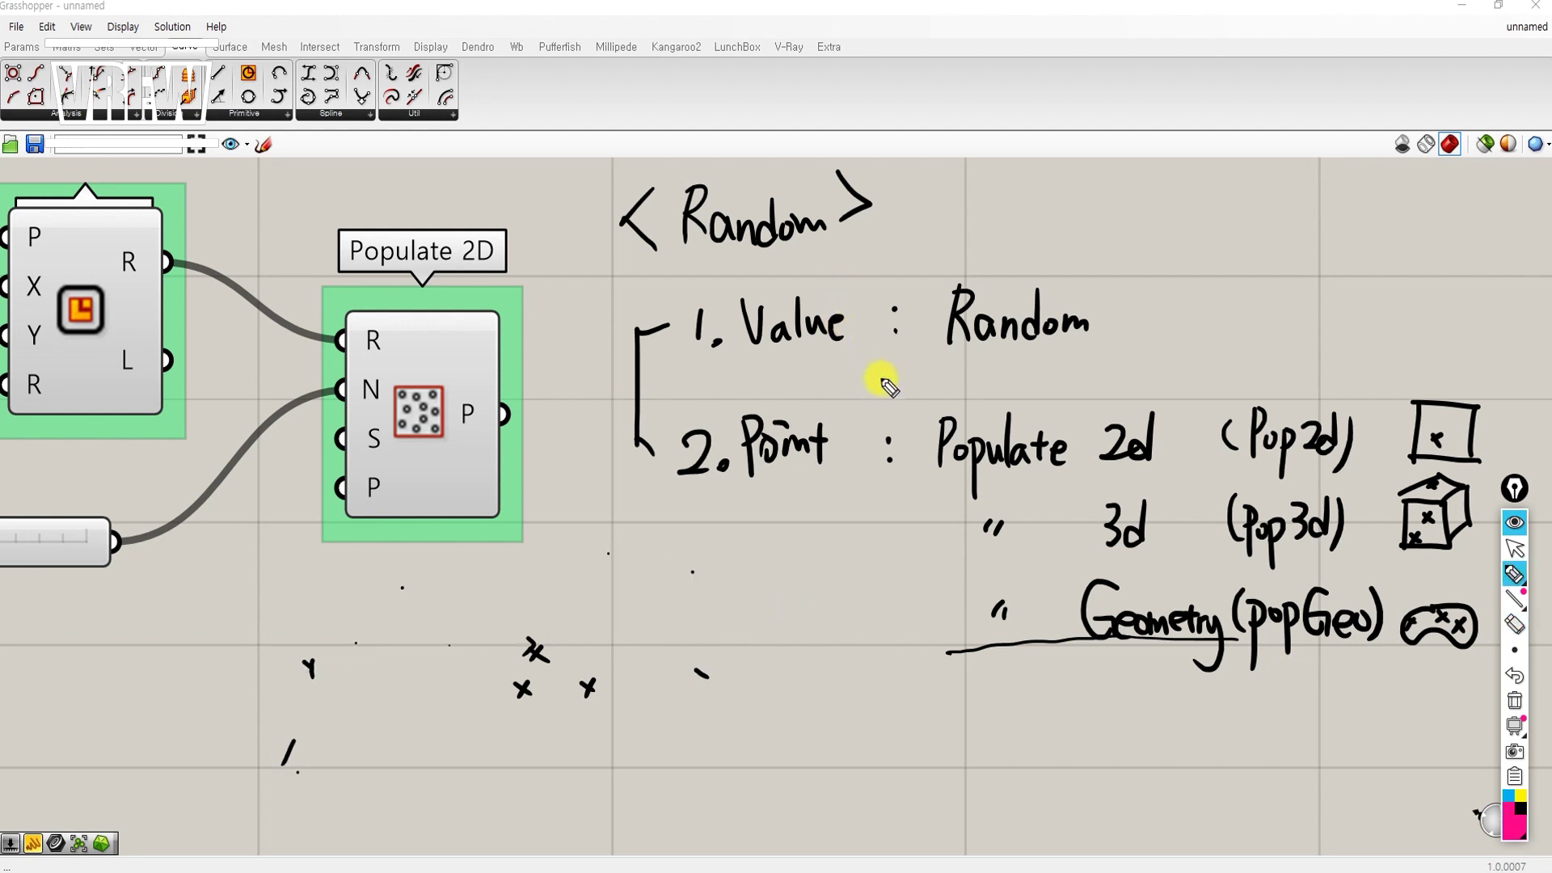
left_click_drag(910, 214, 934, 214)
left_click_drag(921, 203, 920, 227)
mouse_move(1004, 173)
left_mouse_down()
mouse_move(970, 193)
mouse_move(1045, 208)
mouse_move(304, 422)
mouse_move(295, 481)
mouse_move(315, 433)
mouse_move(339, 477)
mouse_move(256, 458)
left_mouse_up()
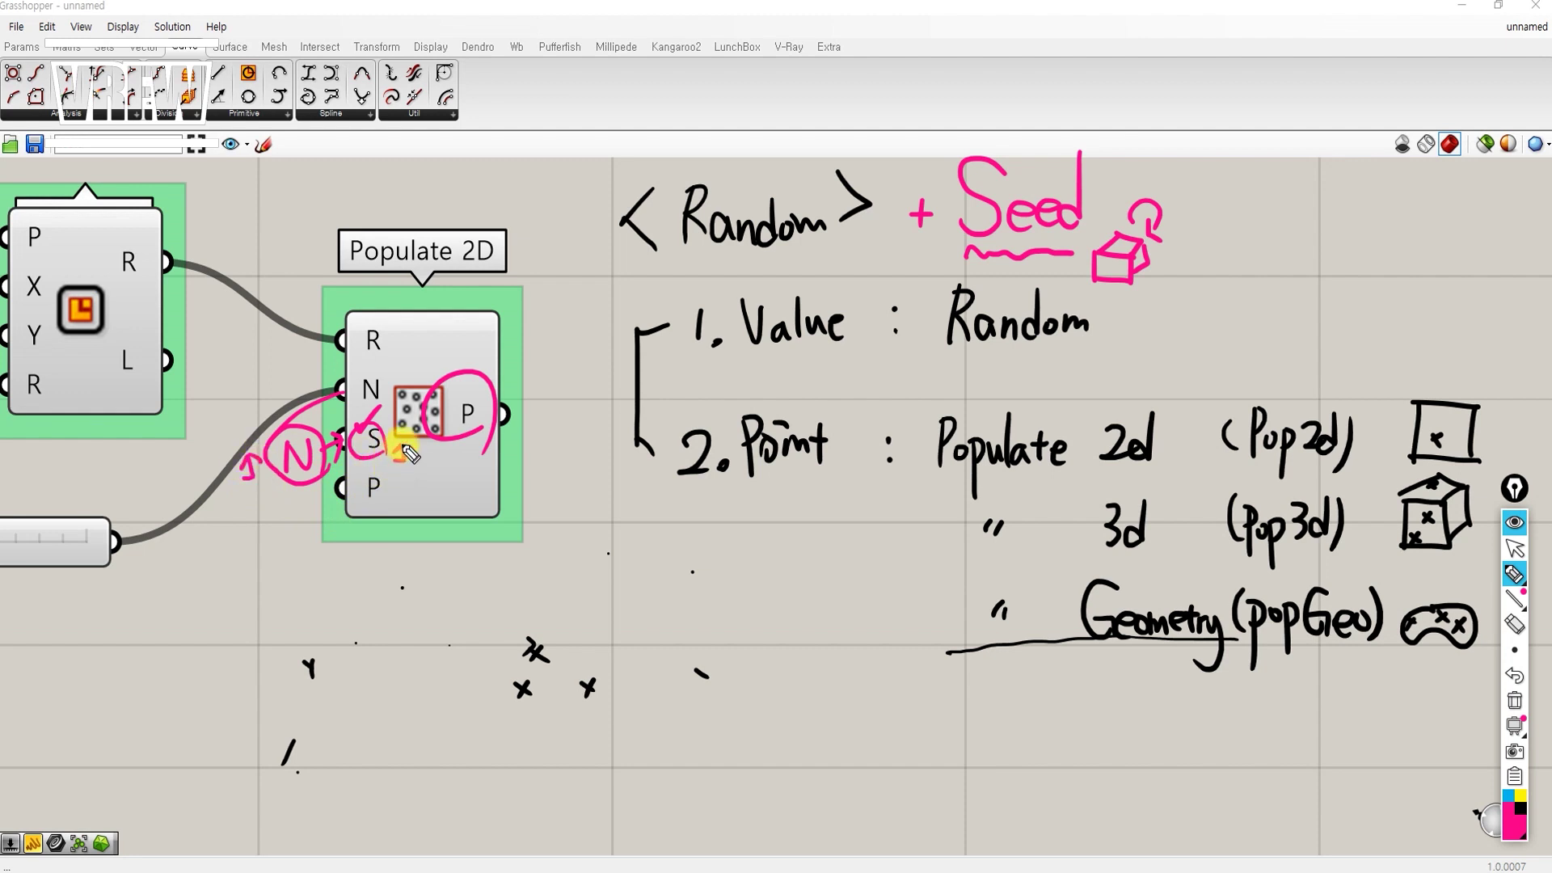
Step: Circle the handwritten "Seed" and underline "Random" and the three "Populate" entries in pink
left_click_drag(404, 446, 396, 462)
mouse_move(1017, 252)
left_mouse_down()
mouse_move(1096, 173)
mouse_move(1091, 204)
left_mouse_up()
left_click_drag(938, 366, 1095, 346)
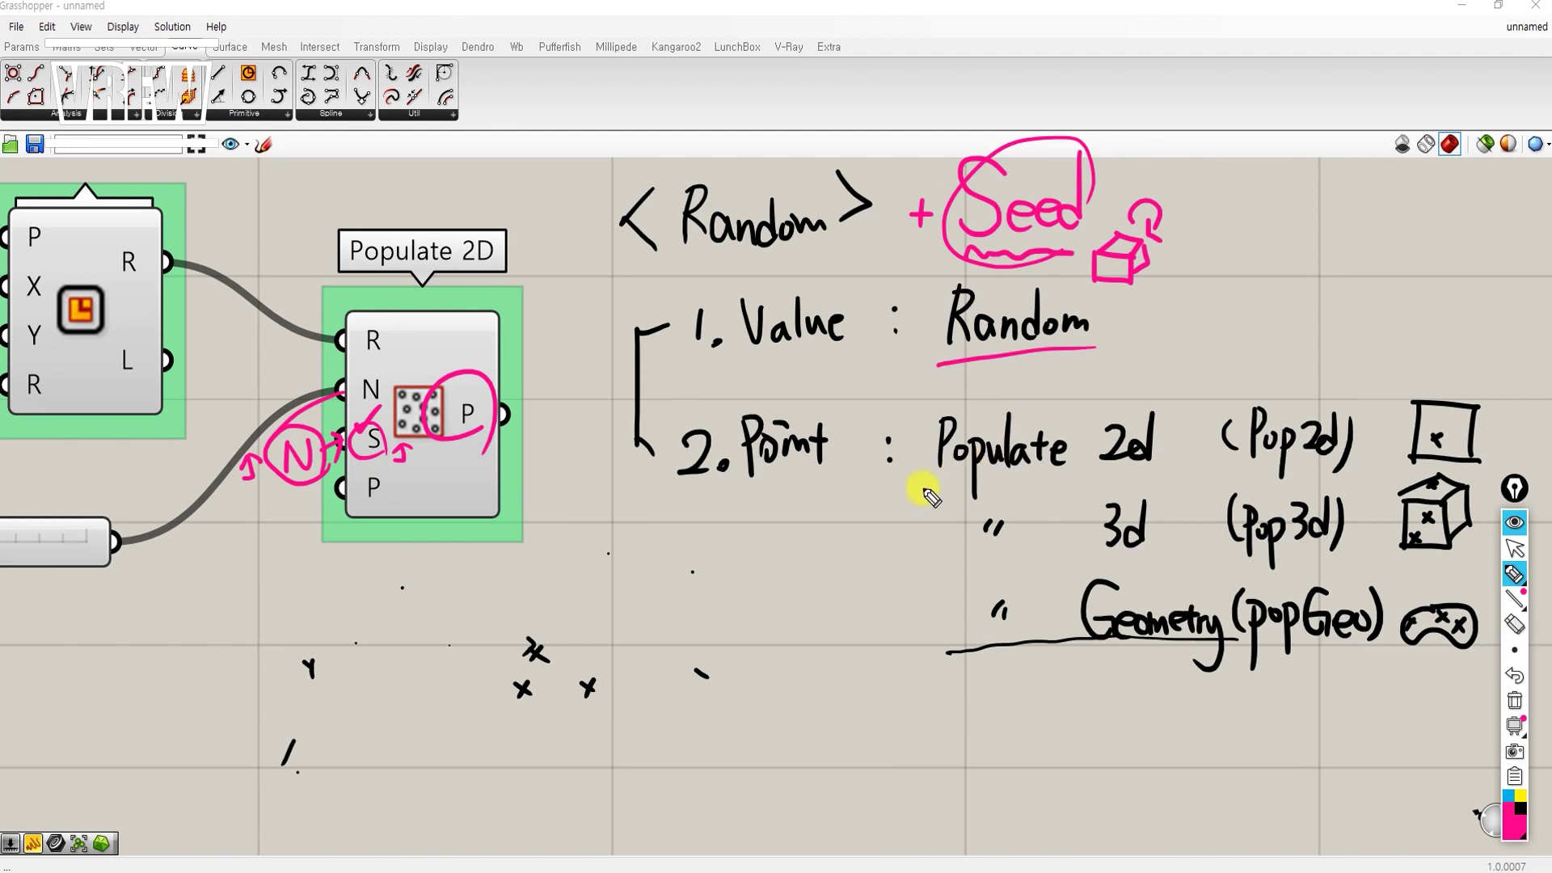
left_click_drag(913, 490, 1077, 475)
left_click_drag(925, 559, 1079, 537)
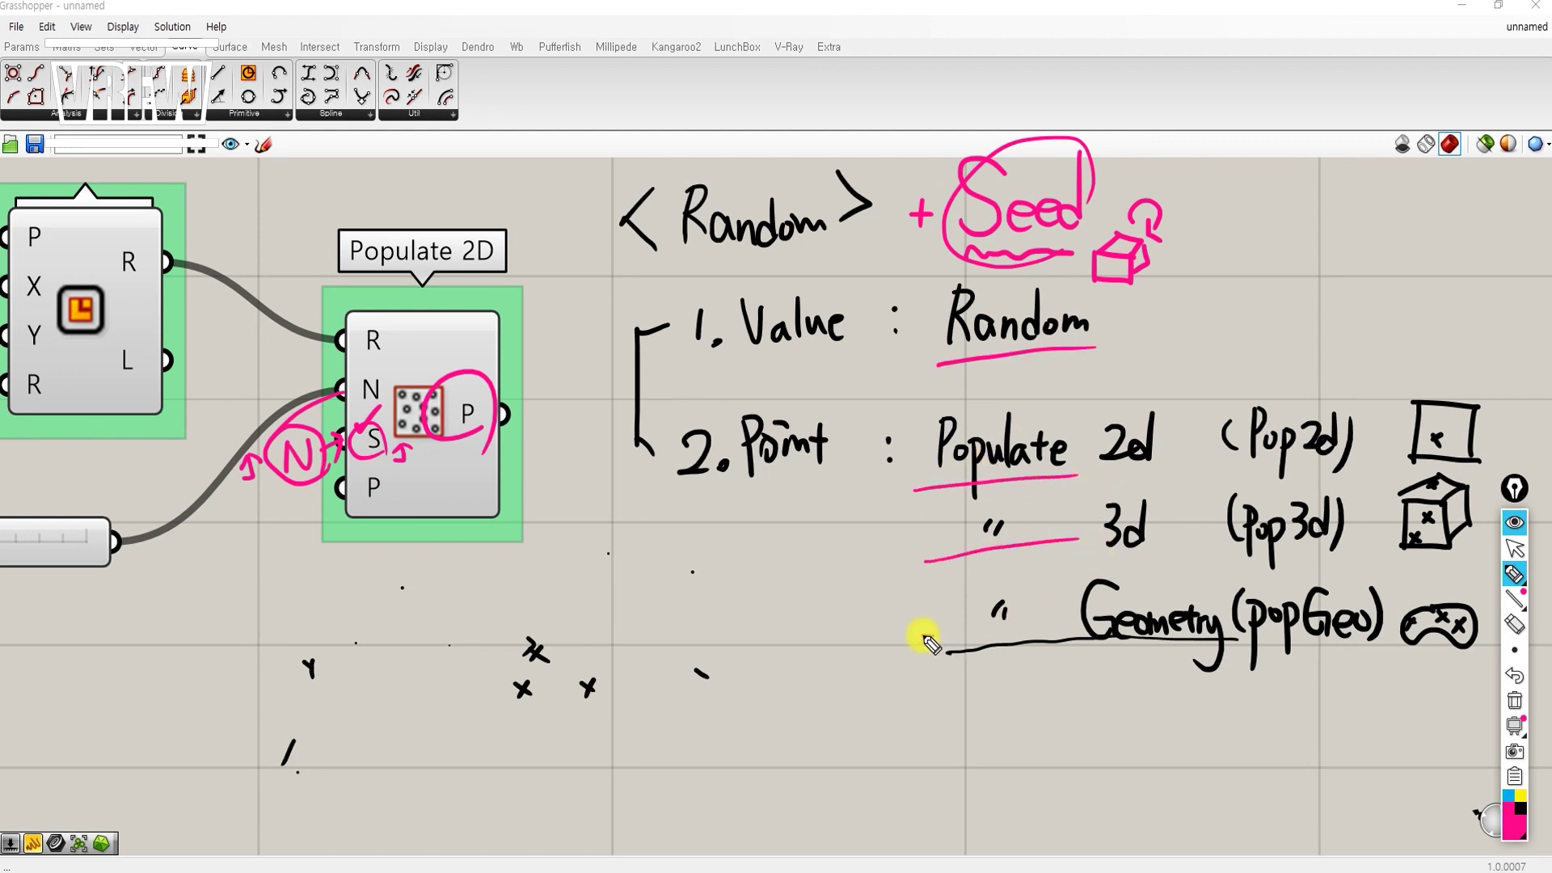
left_click_drag(923, 636, 1066, 625)
Step: Clear all handwritten annotations and place the Grasshopper window beside the Rhino viewport
key("ctrl+shift+c")
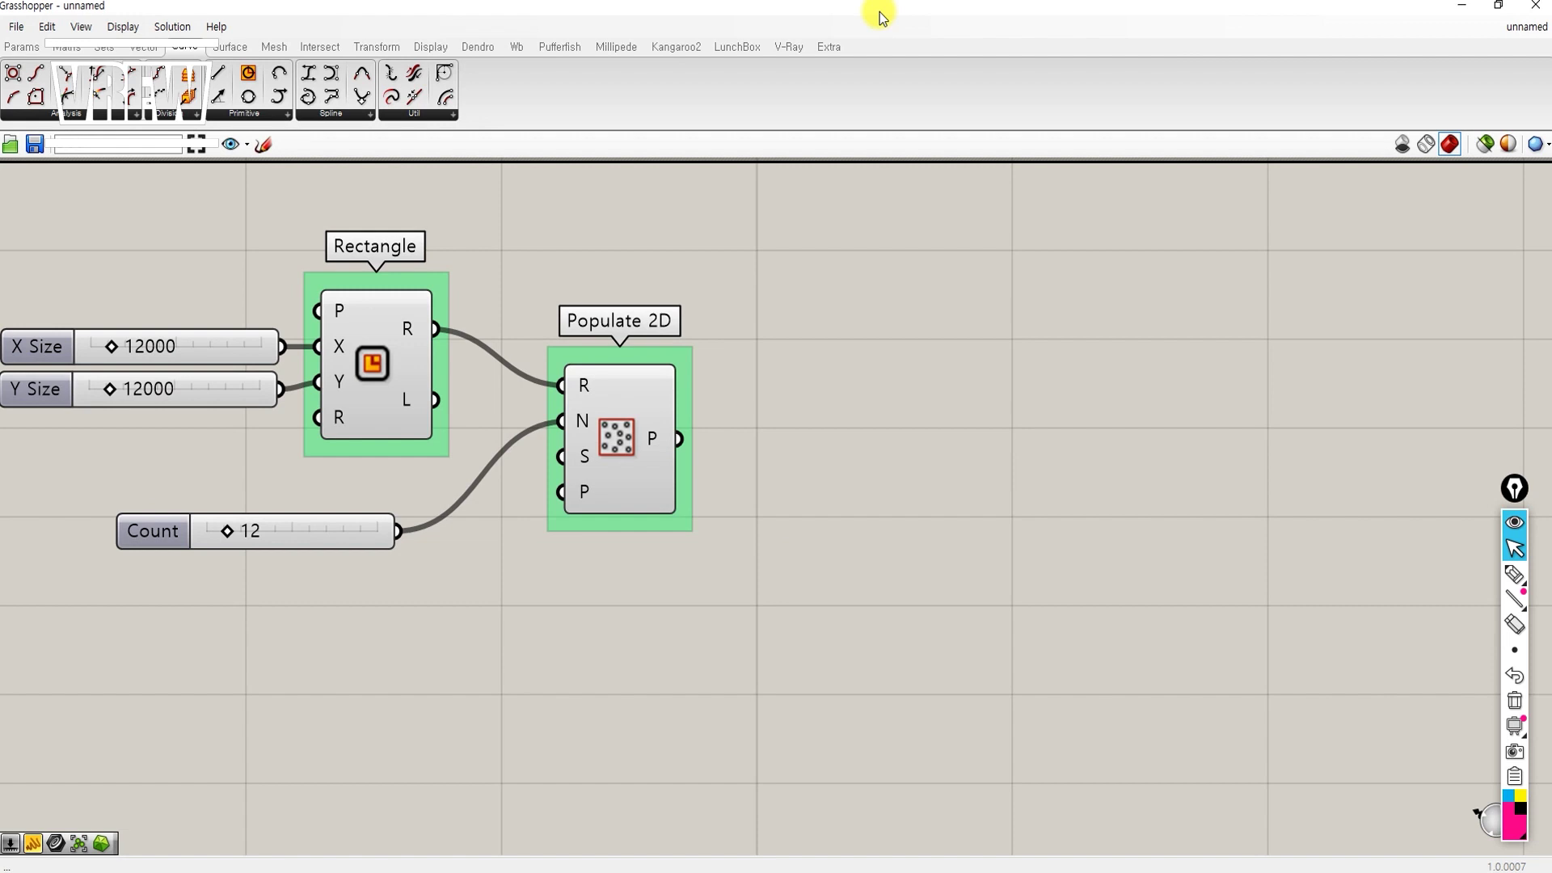
left_click_drag(881, 17, 1543, 311)
scroll(1247, 388, "down", 1)
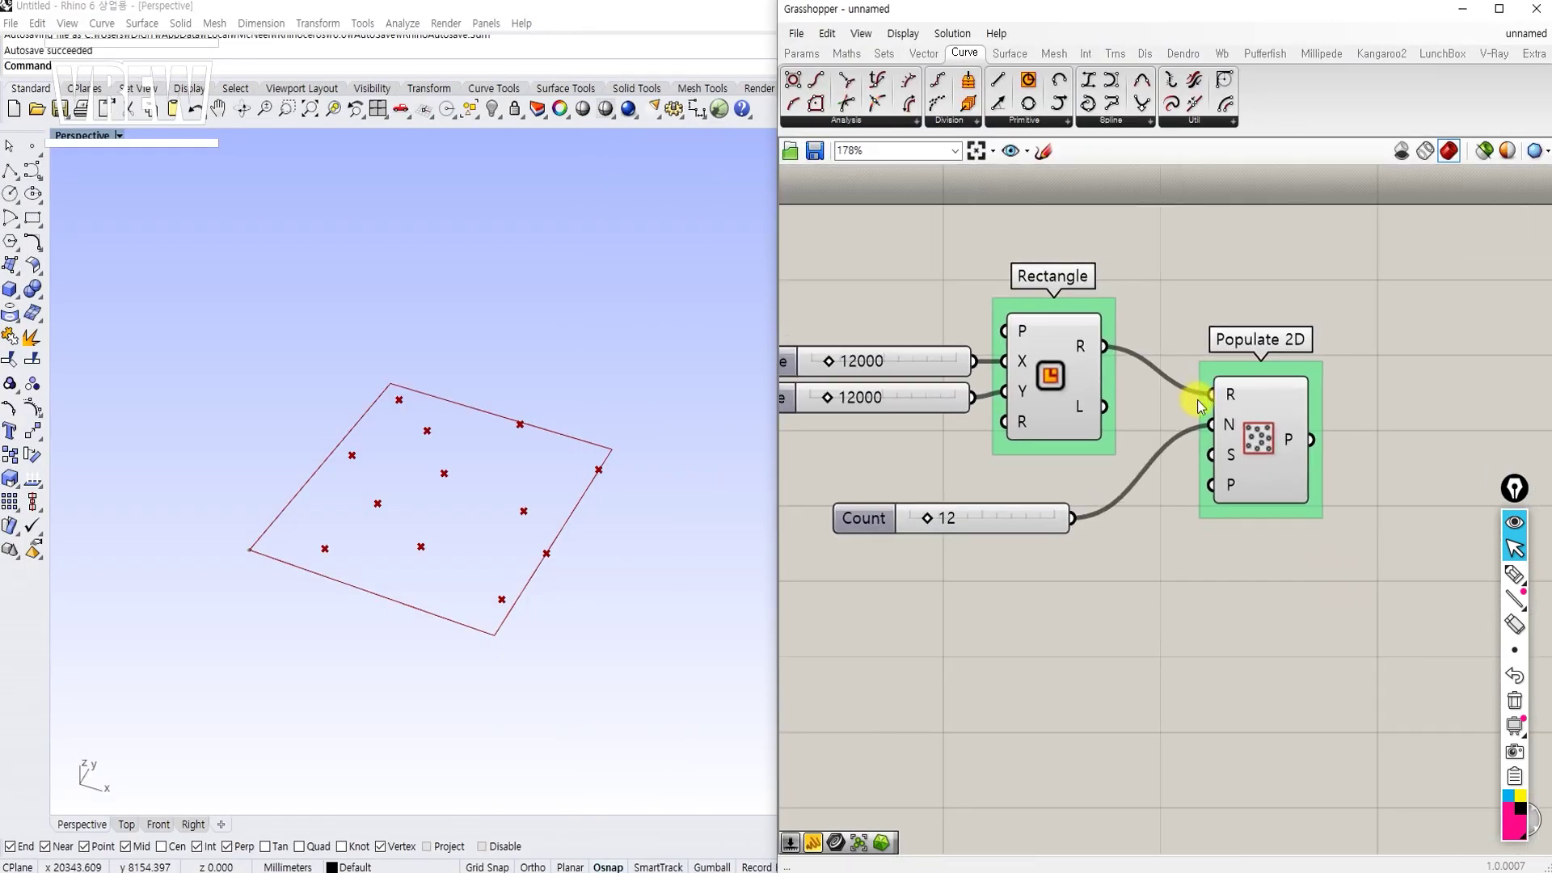
Step: Add a number slider set to 123, connect it to the Seed input of Populate 2D, and reposition the Count slider
right_click_drag(544, 544, 398, 577)
double_click(998, 600)
type("123")
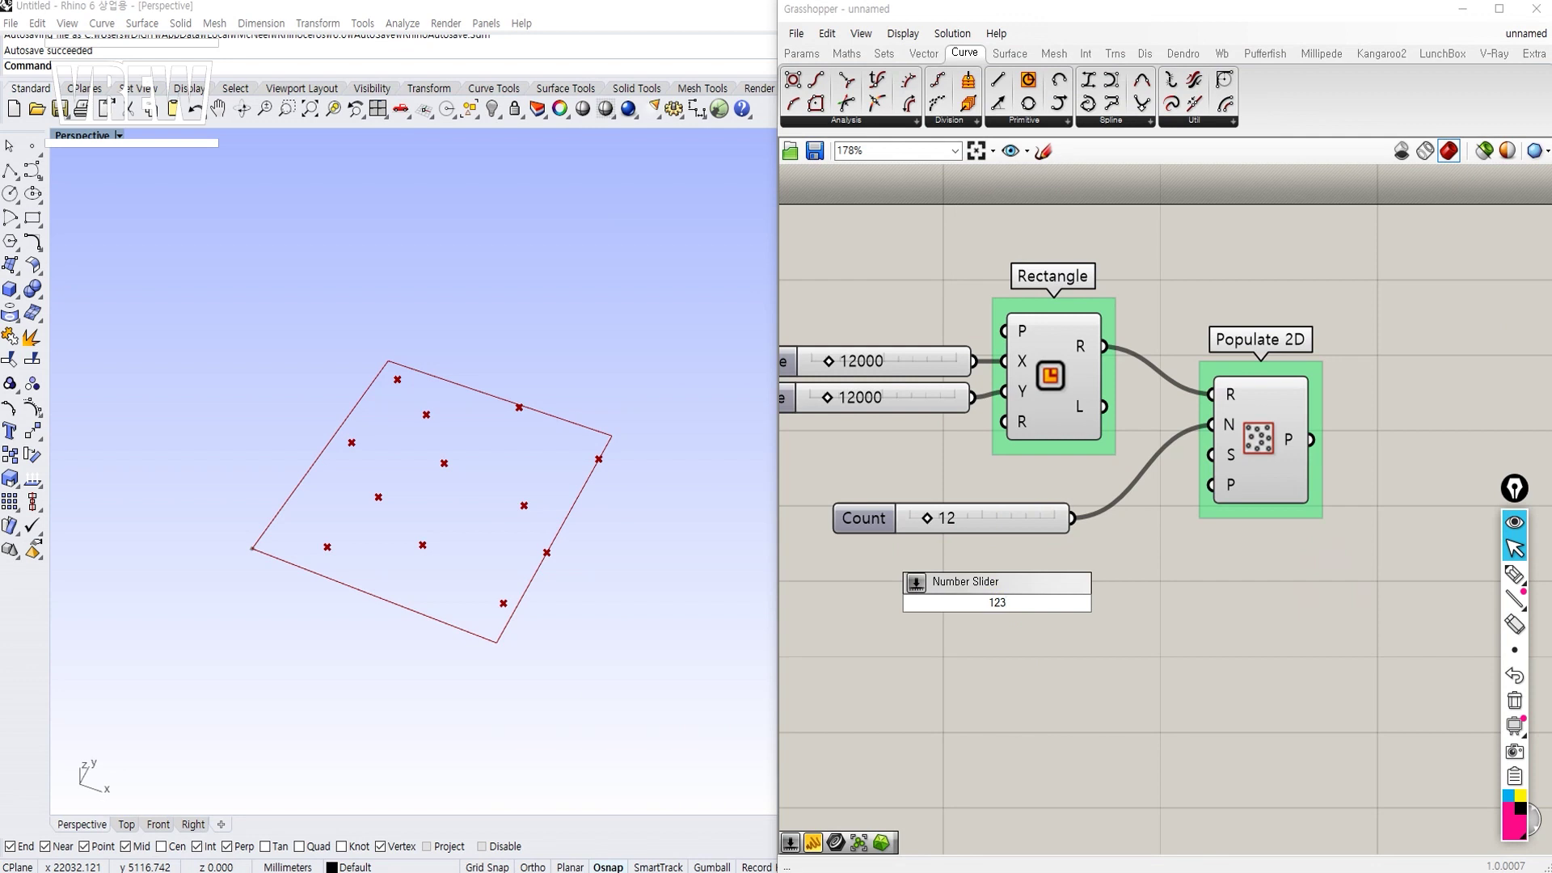
key("Return")
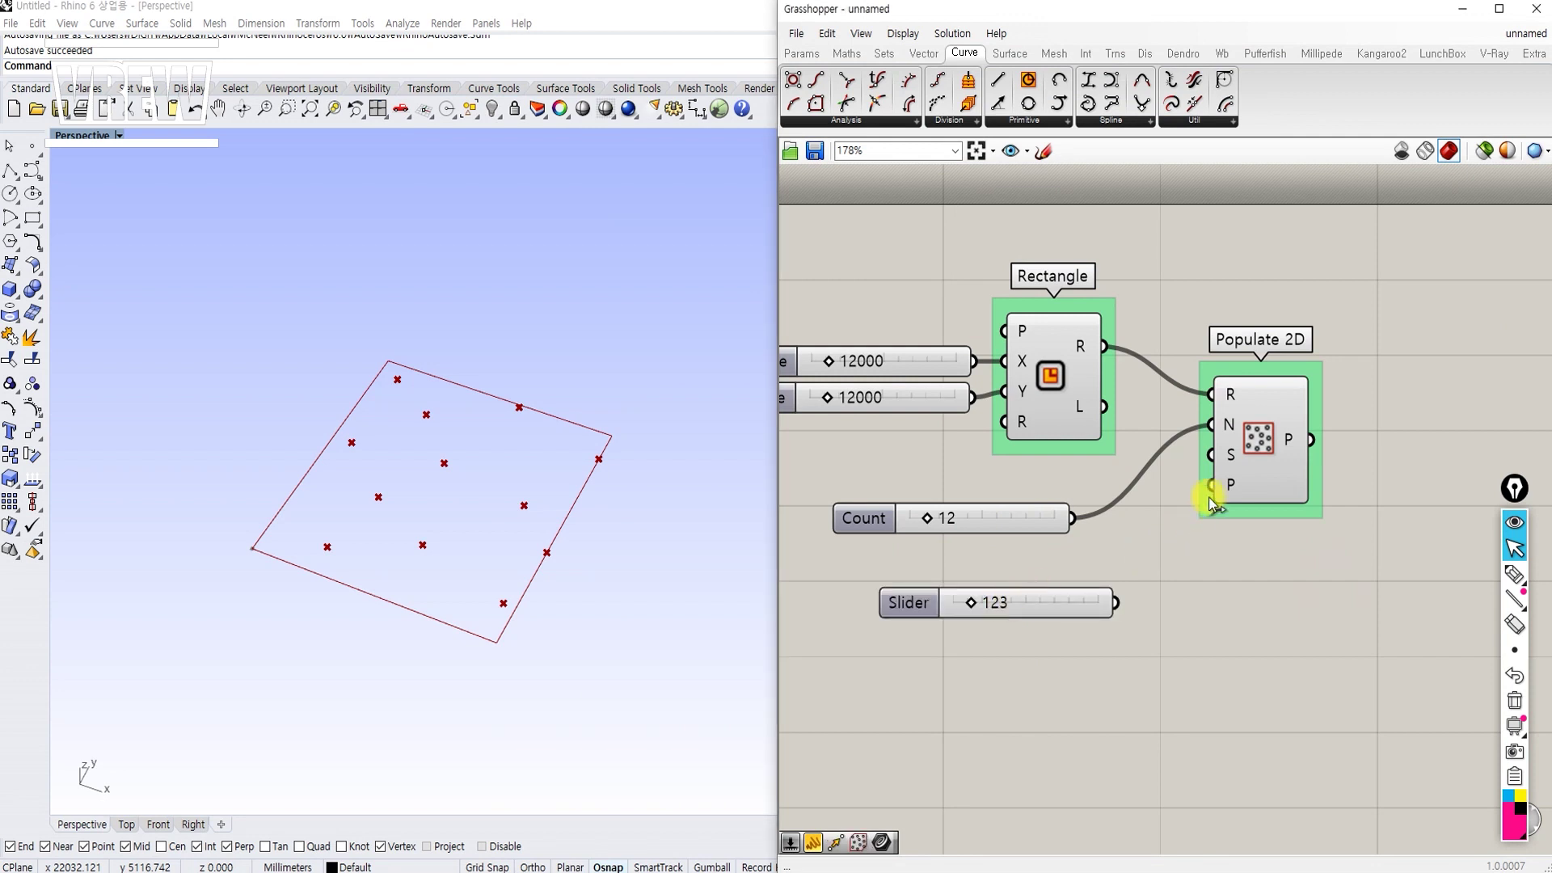
left_click_drag(1210, 454, 1075, 589)
left_click_drag(1044, 522, 969, 511)
right_click_drag(970, 510, 1016, 506)
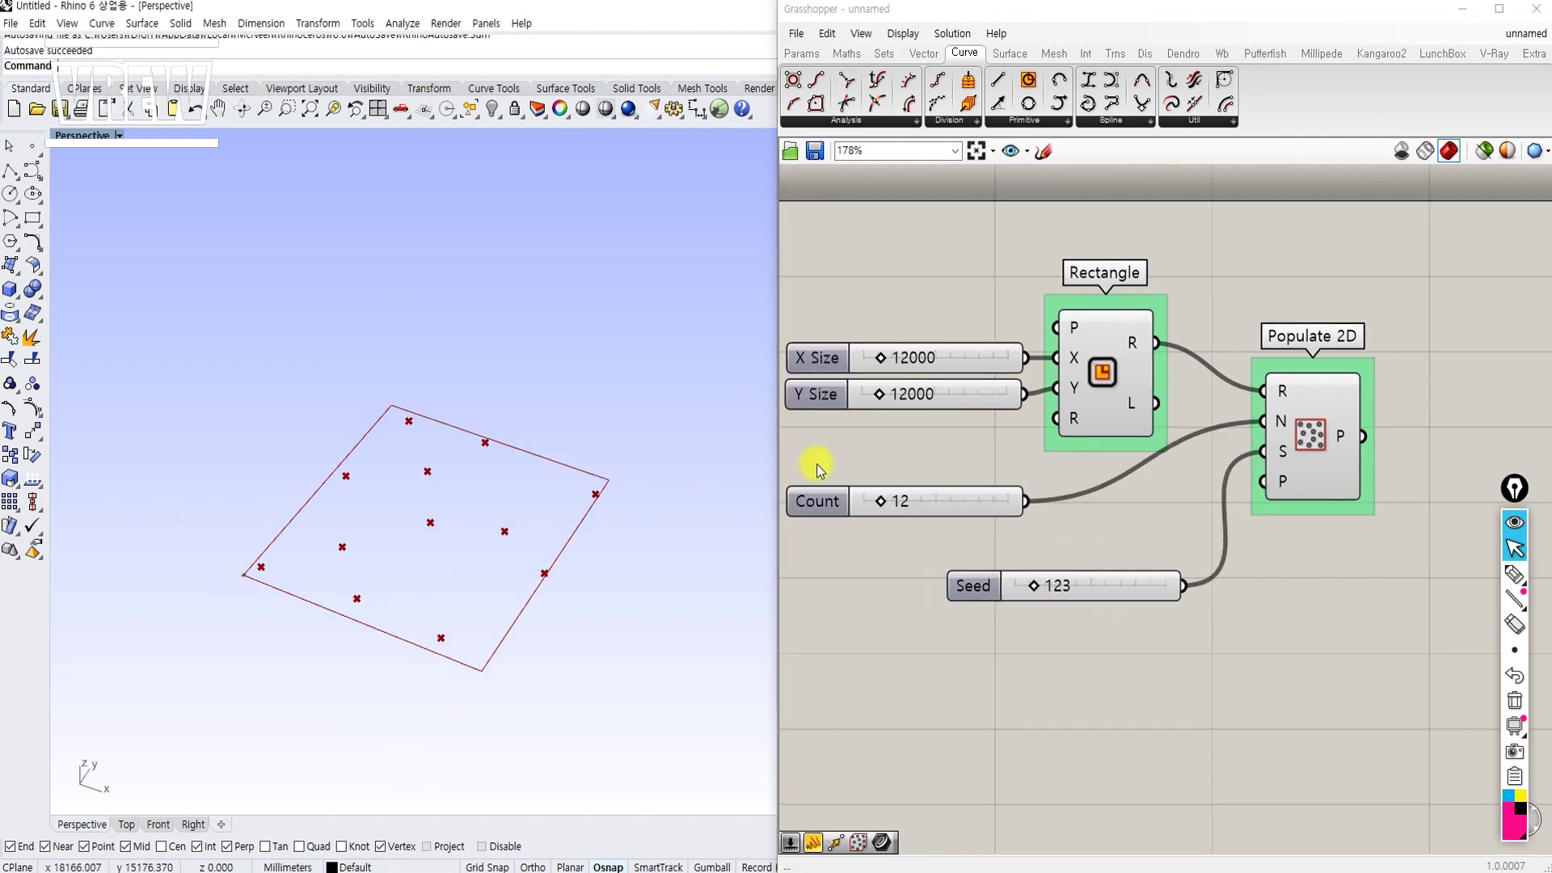
Step: Turn off the preview of the 12000 by 12000 Rectangle component and select Populate 2D to highlight its points
left_click(1104, 396)
right_click_drag(1116, 500, 1069, 497)
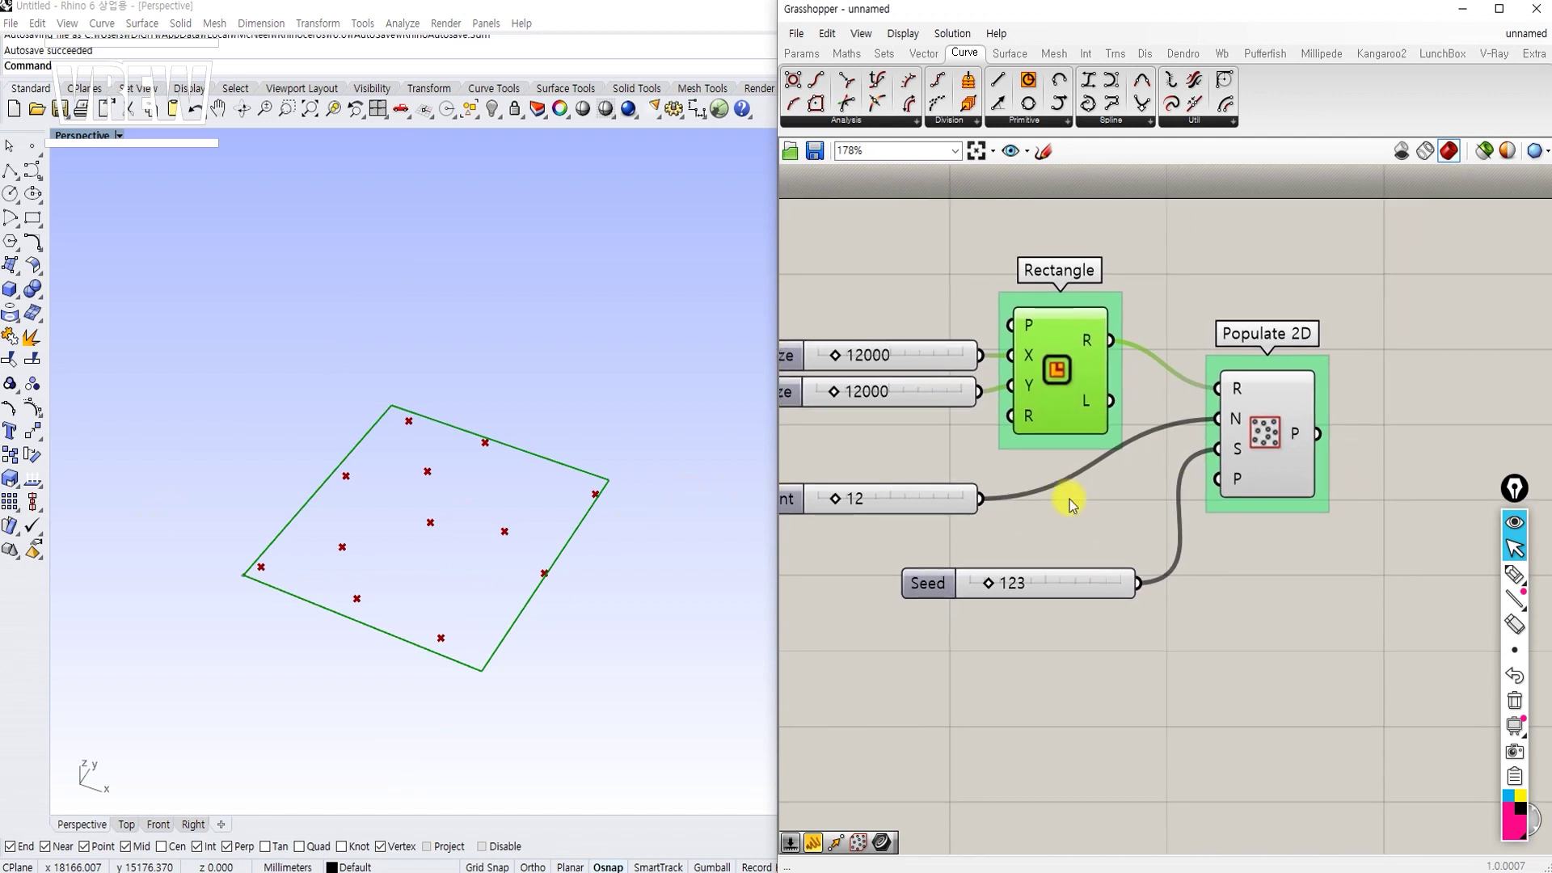
left_click(1069, 498)
left_click_drag(1047, 401, 1058, 399)
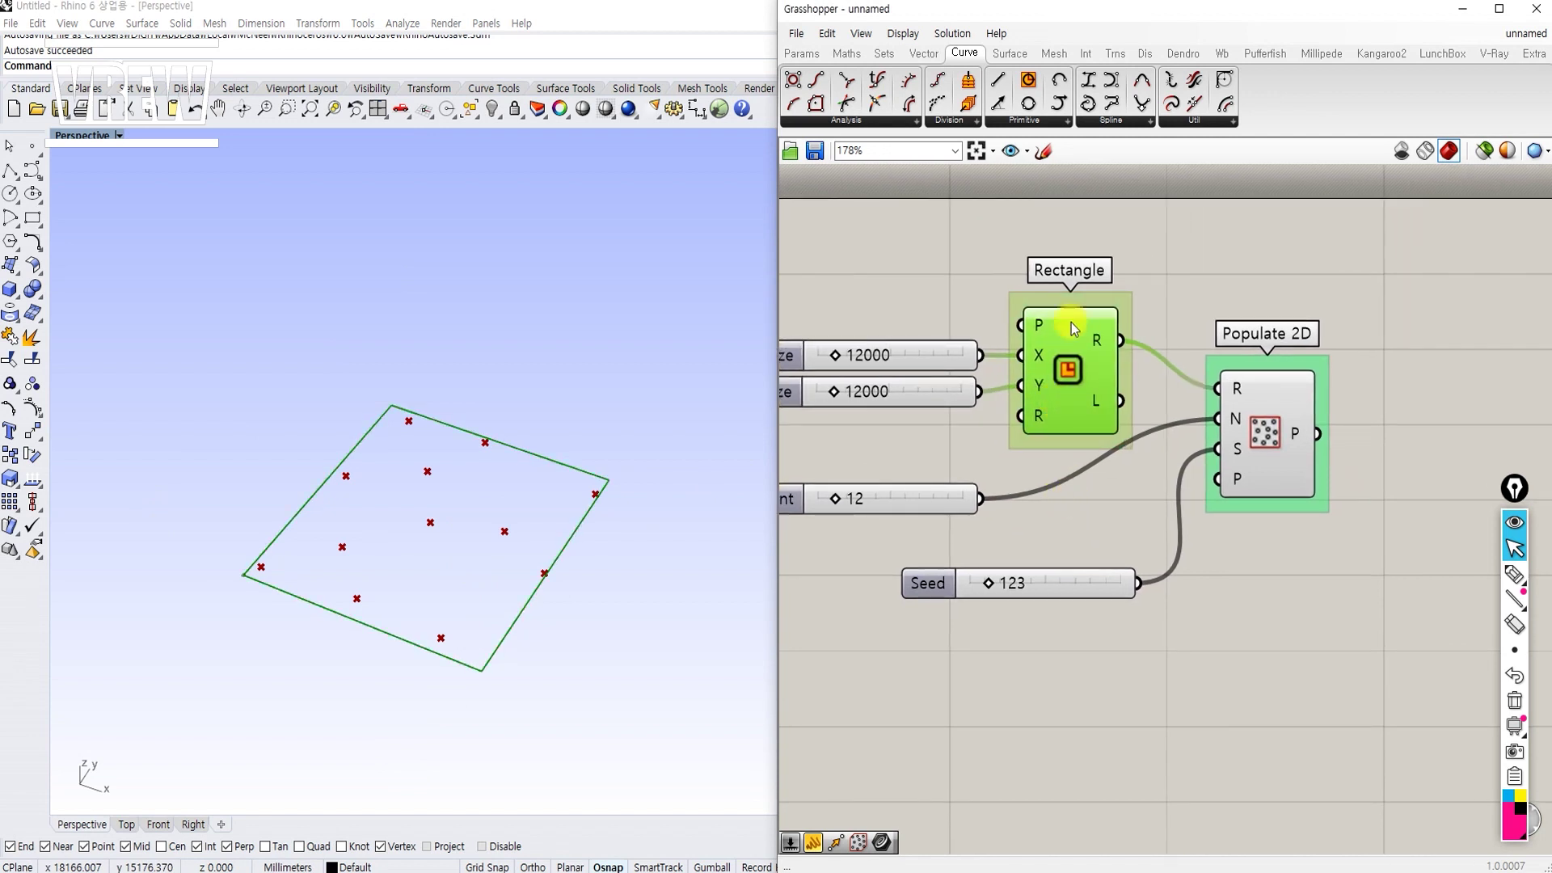
double_click(1128, 255)
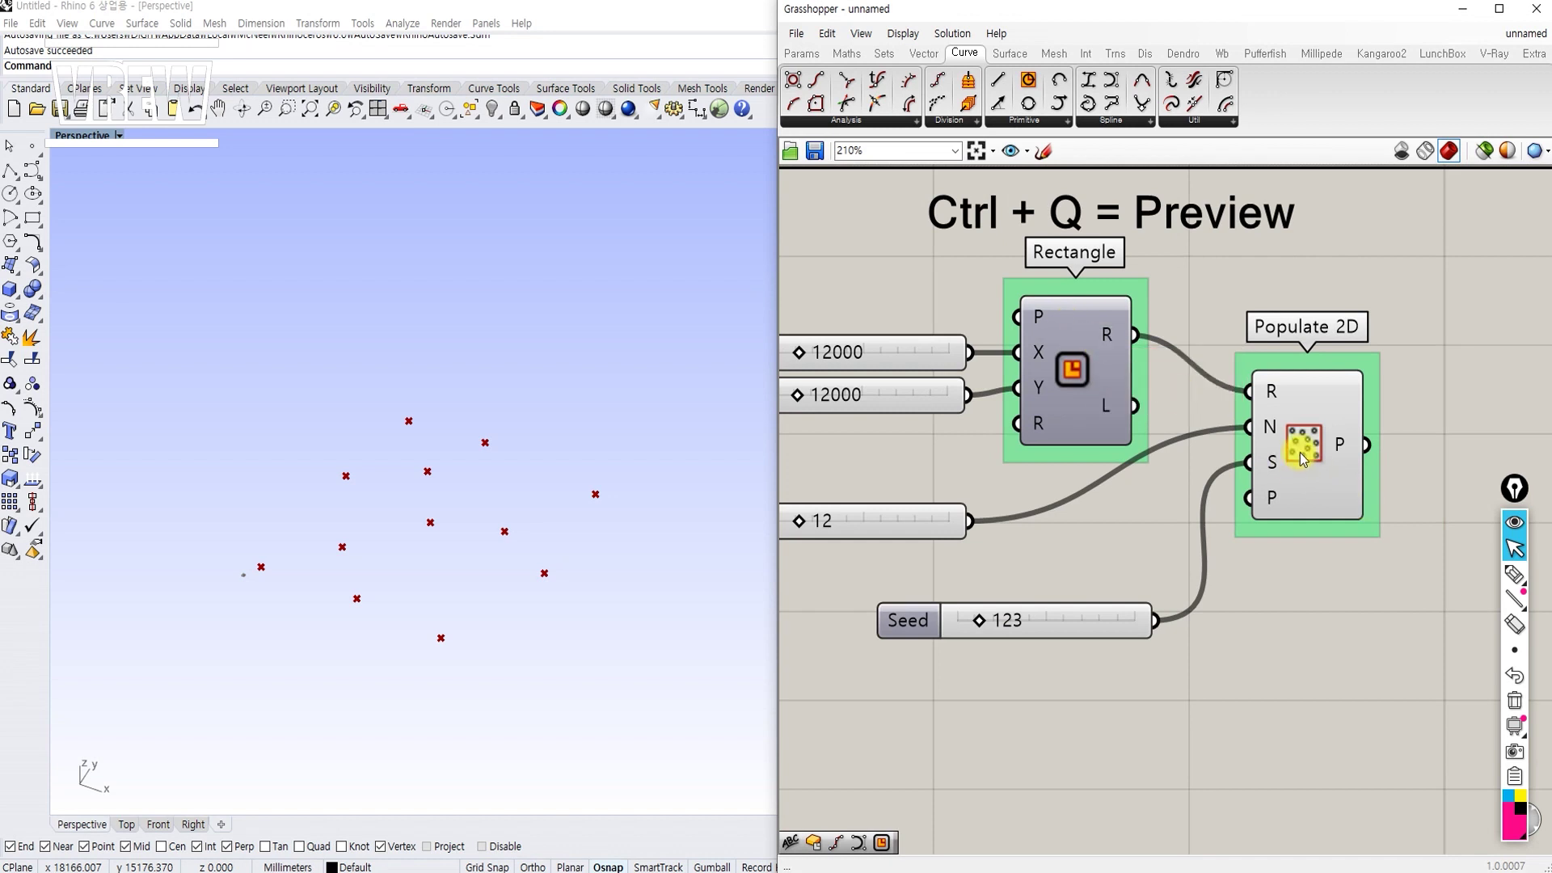
right_click_drag(1299, 453, 1130, 394)
left_click(1181, 428)
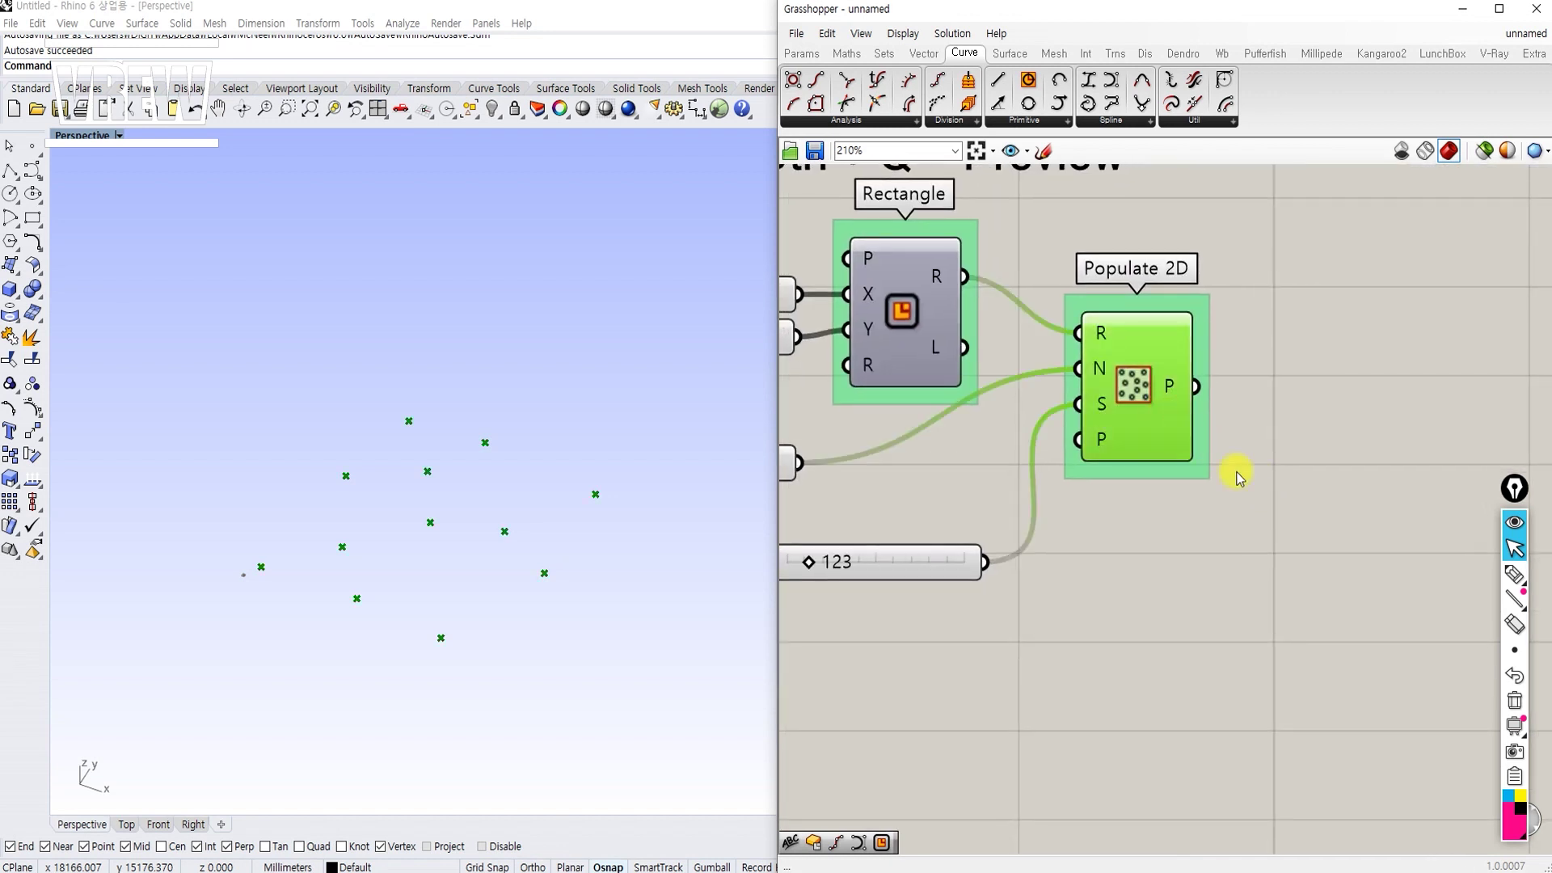
Step: Add a second Rectangle component beyond Populate 2D, group it, and label the group "Rectangle"
double_click(1282, 496)
type("rectangle")
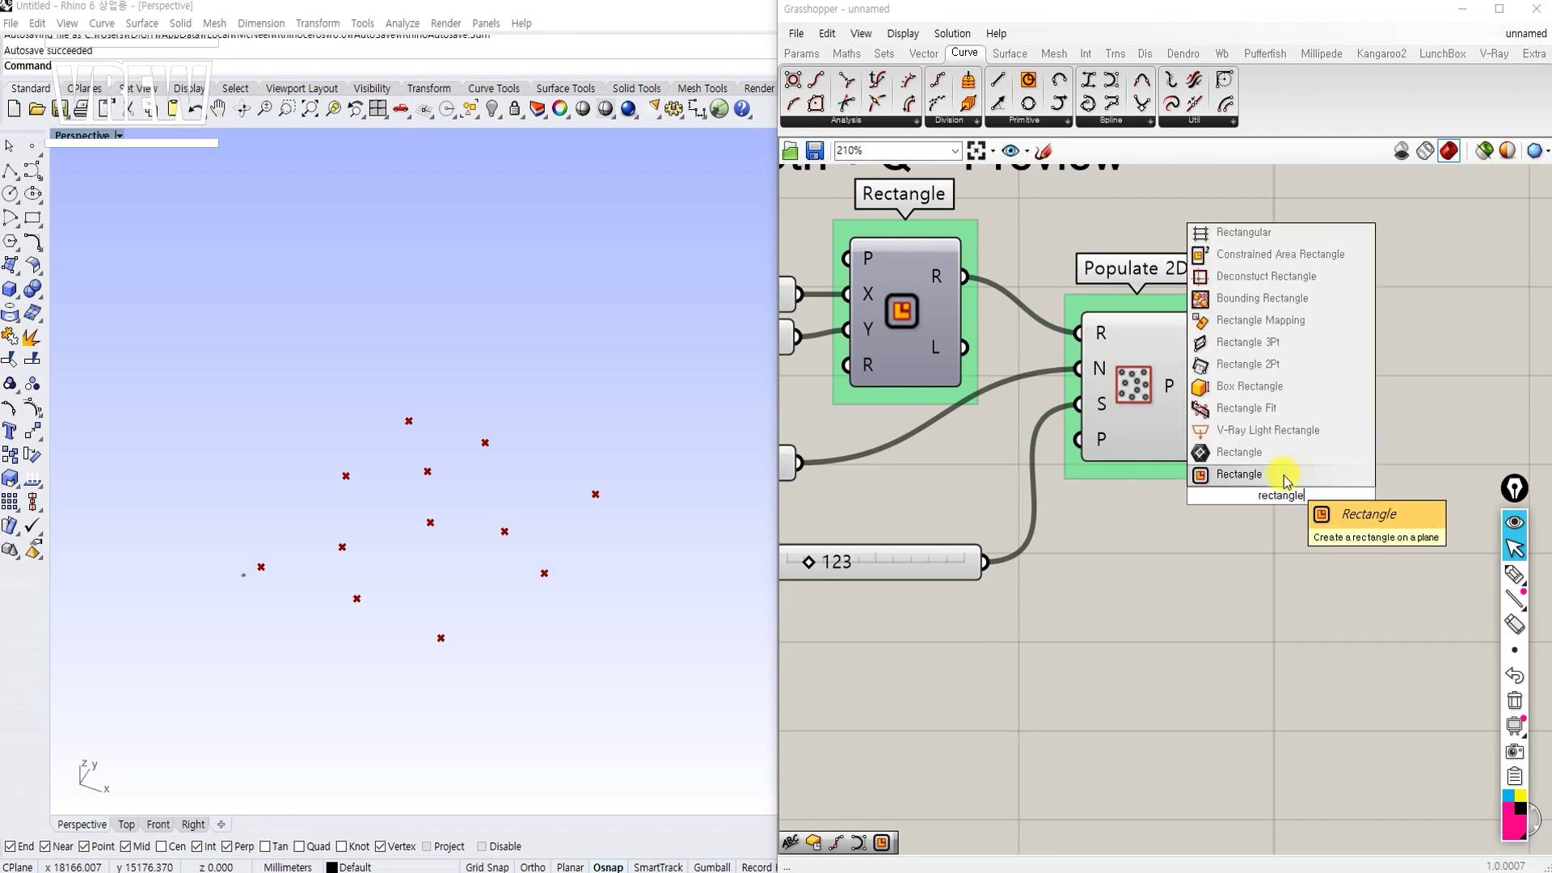
left_click(1283, 475)
key("ctrl+g")
right_click(1321, 442)
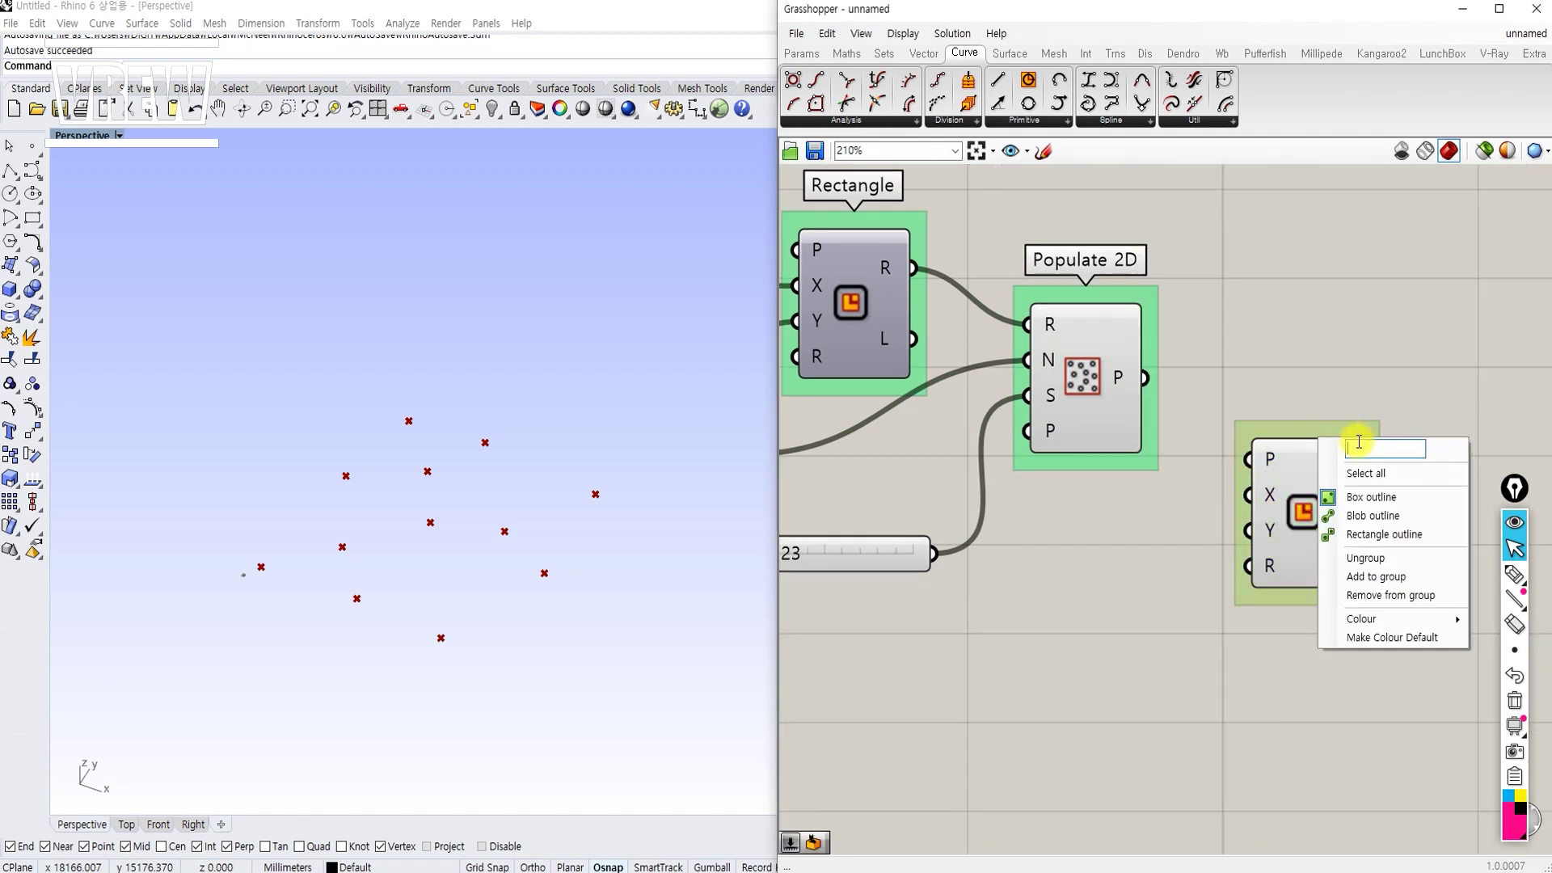
type("Rectangle")
key("Return")
Step: Connect the points output of Populate 2D to the plane input of the second Rectangle component and shift the component aside
left_click(1090, 377)
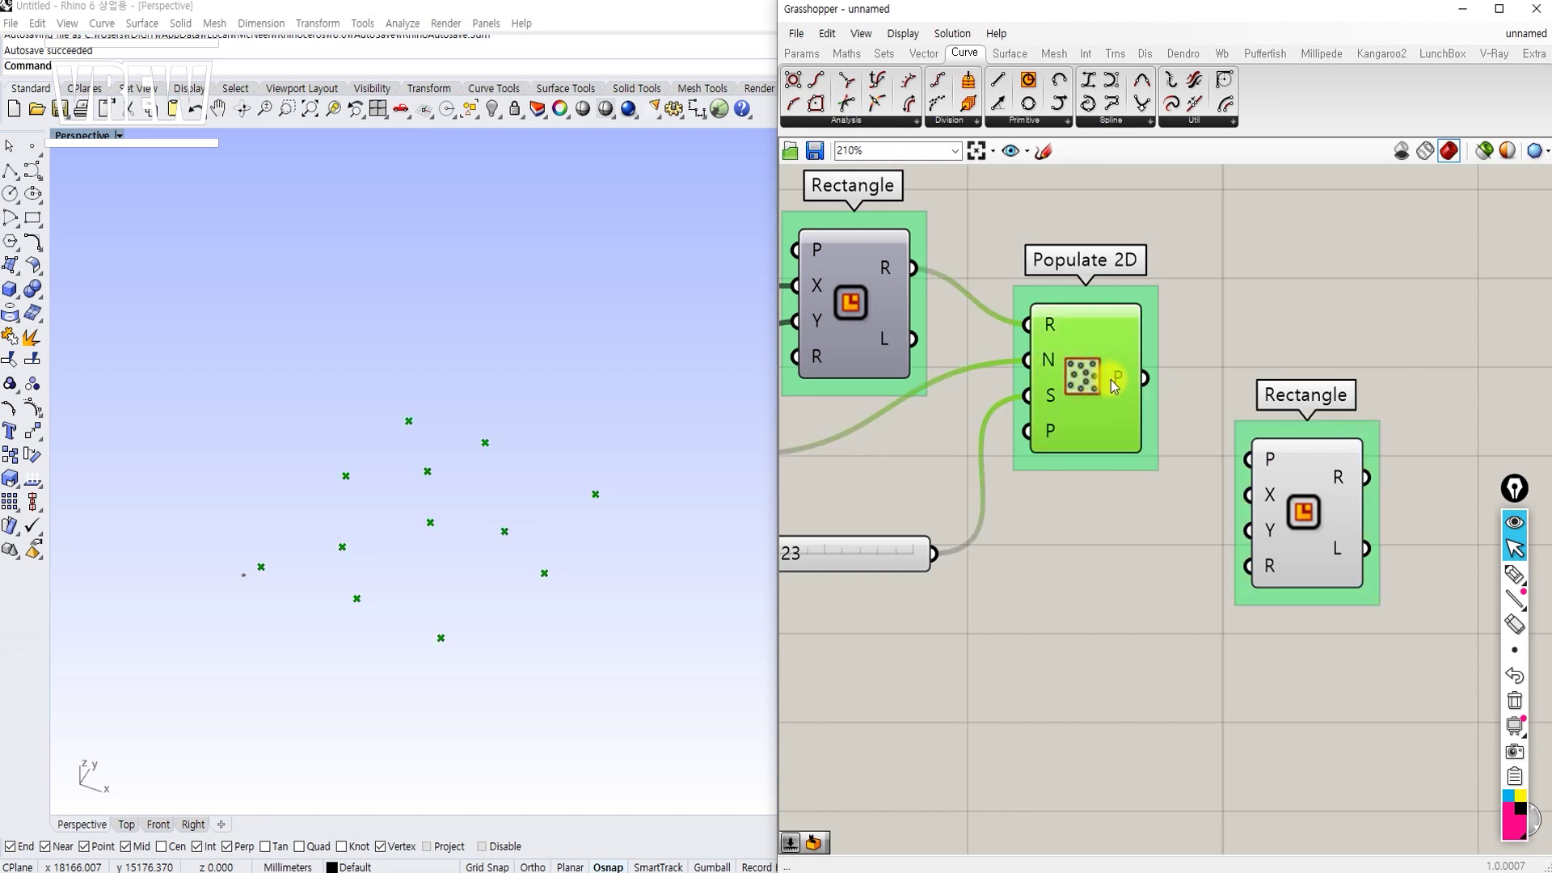
left_click_drag(1144, 377, 1267, 460)
left_click_drag(1348, 510, 1370, 518)
left_click(1272, 526)
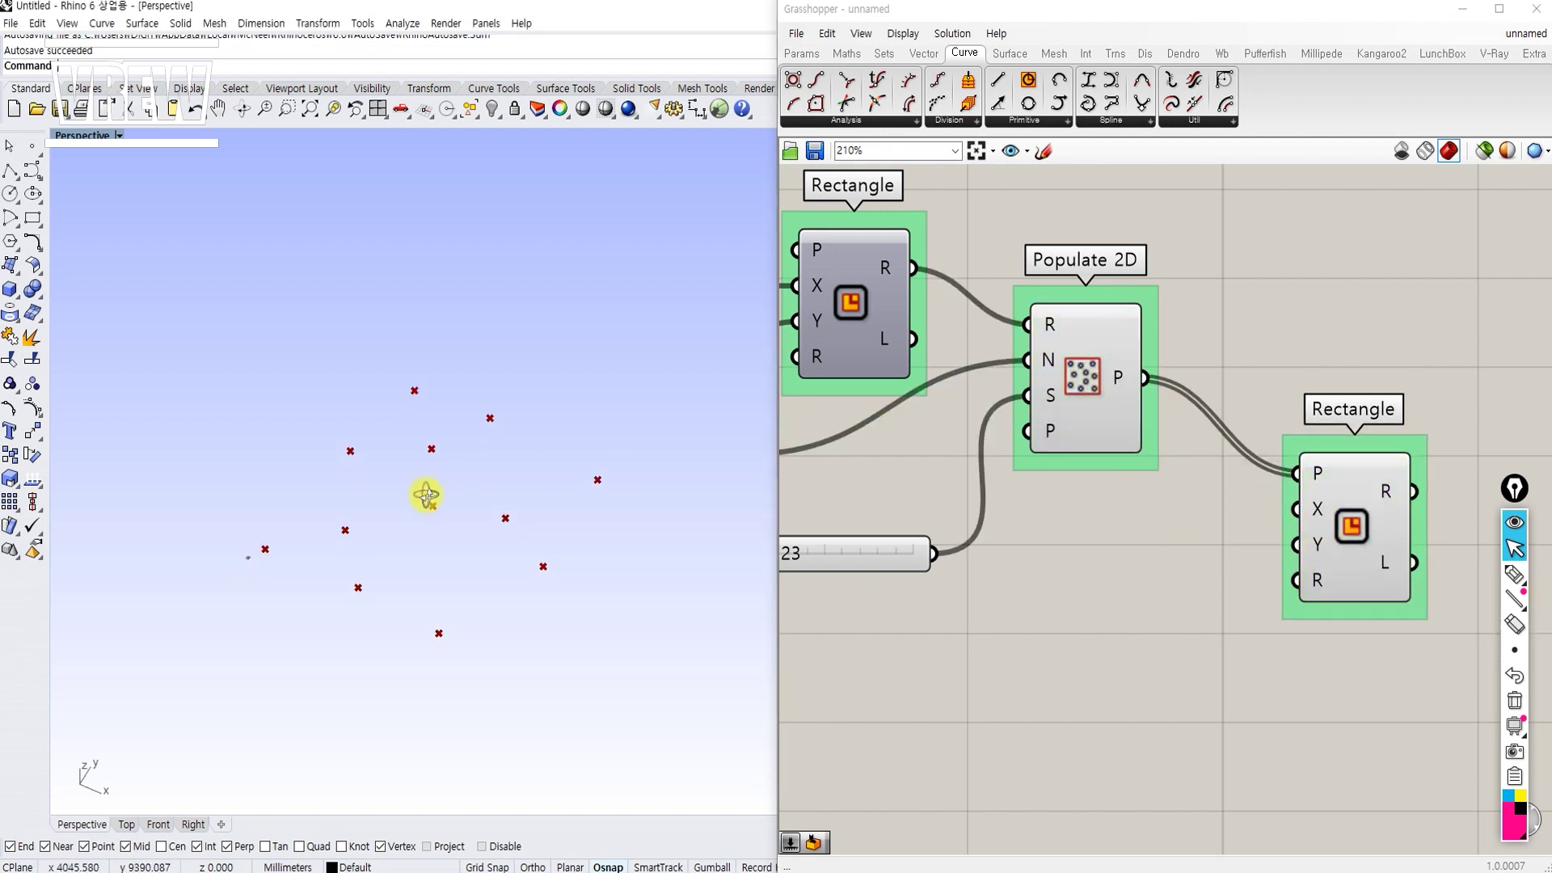
right_click_drag(422, 495, 413, 509)
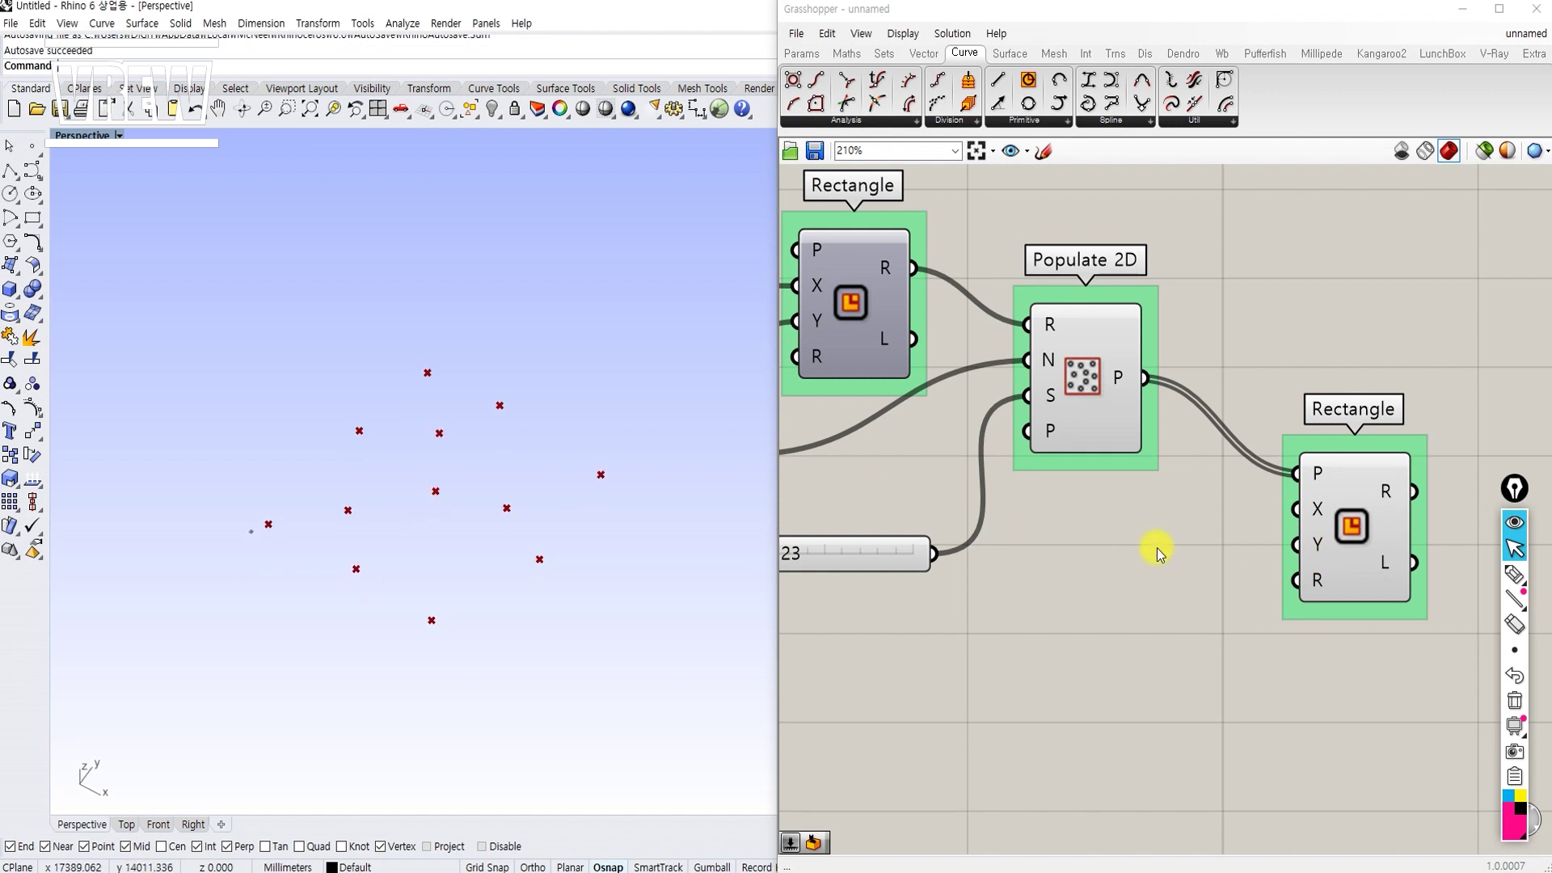
Step: Add number sliders of 300 and 600, connect them to the second Rectangle's X and Y size inputs, and align them
double_click(1157, 546)
type("300")
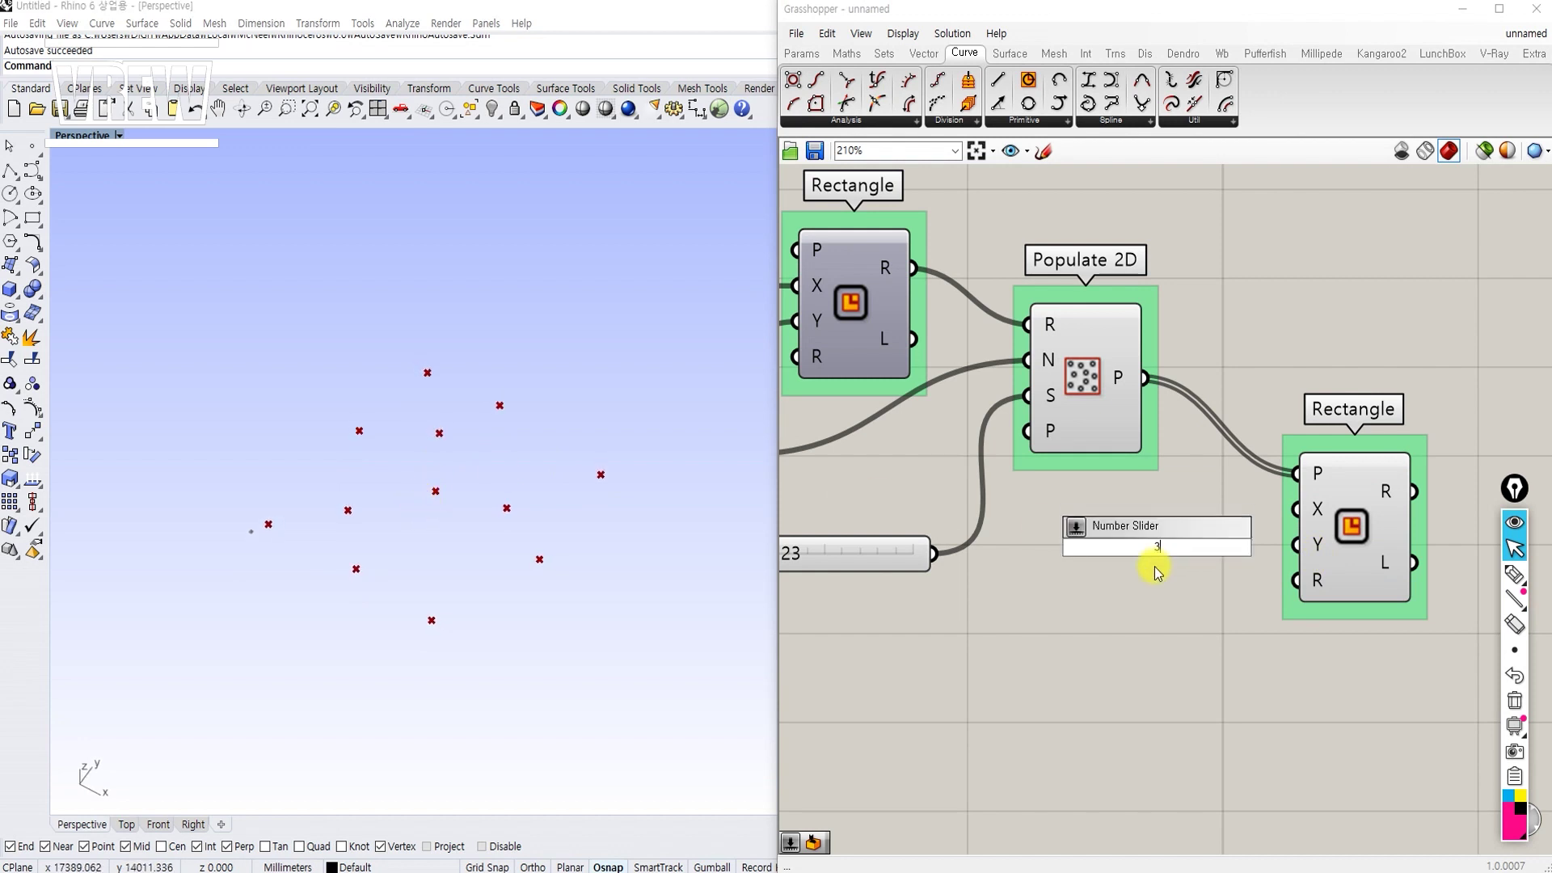
key("Return")
double_click(1138, 598)
type("600")
key("Return")
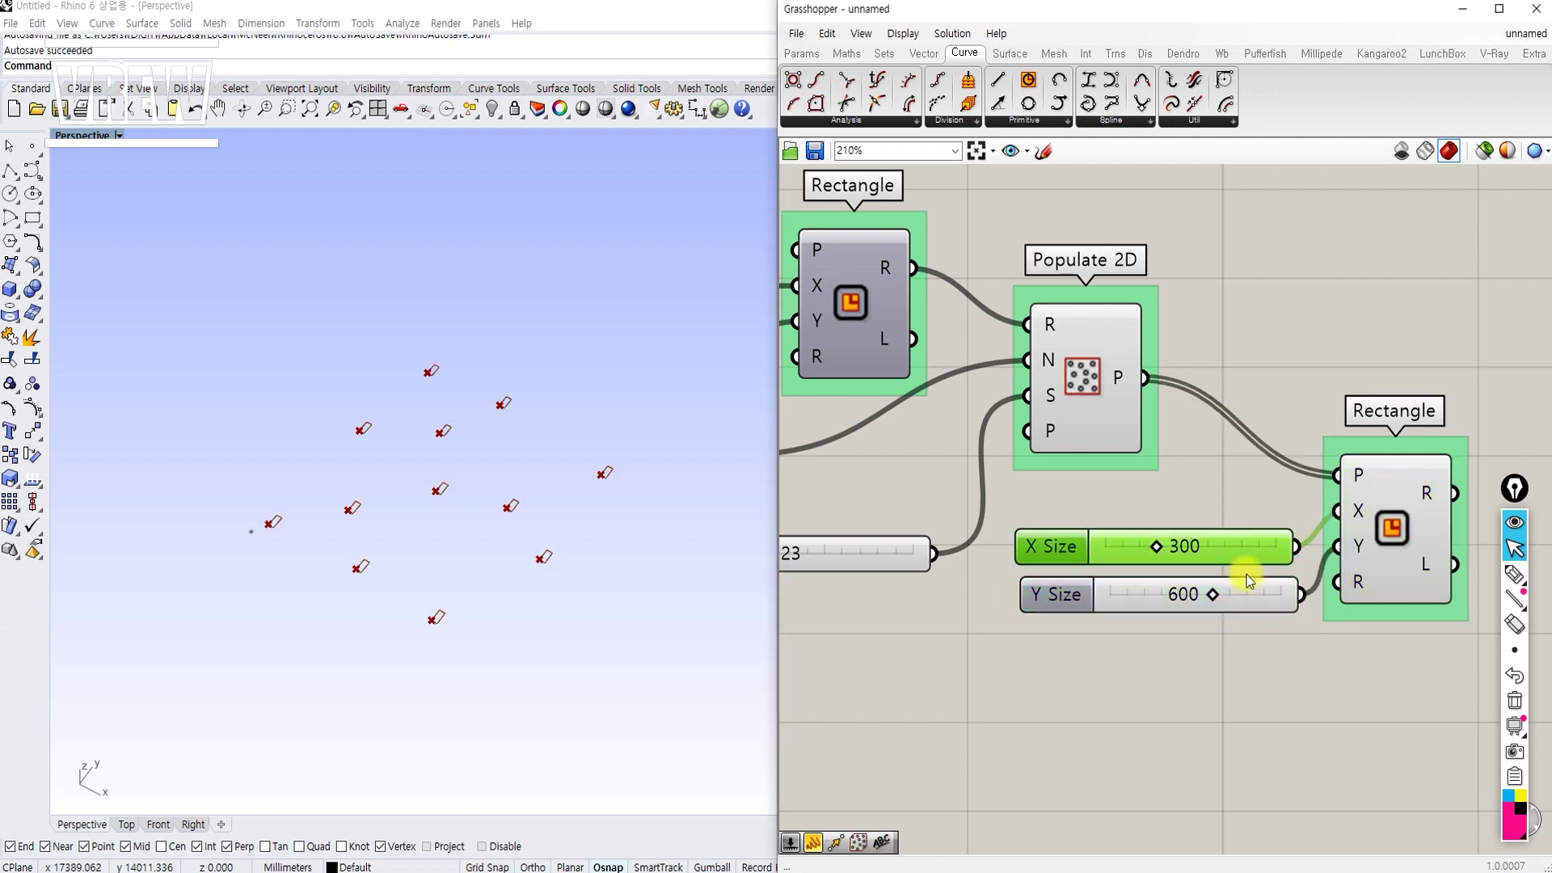
left_click_drag(1246, 585, 1240, 585)
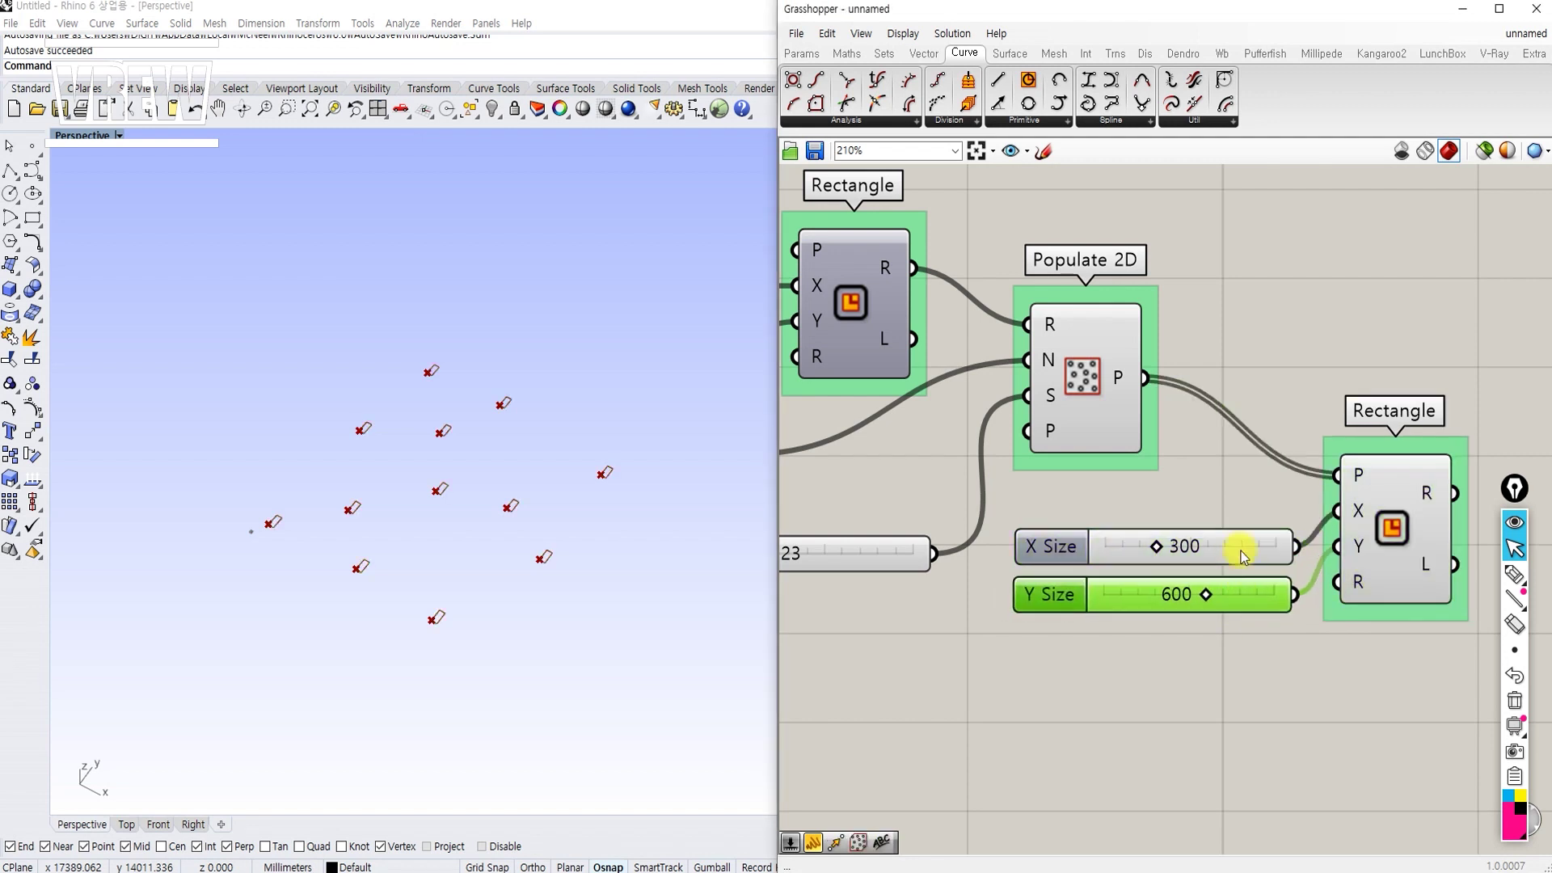
Step: Remove the two size sliders from the second Rectangle component and place a "500 ~ 3000" note below the Seed slider
left_click(1207, 497)
scroll(468, 461, "up", 5)
right_click_drag(450, 416, 464, 475)
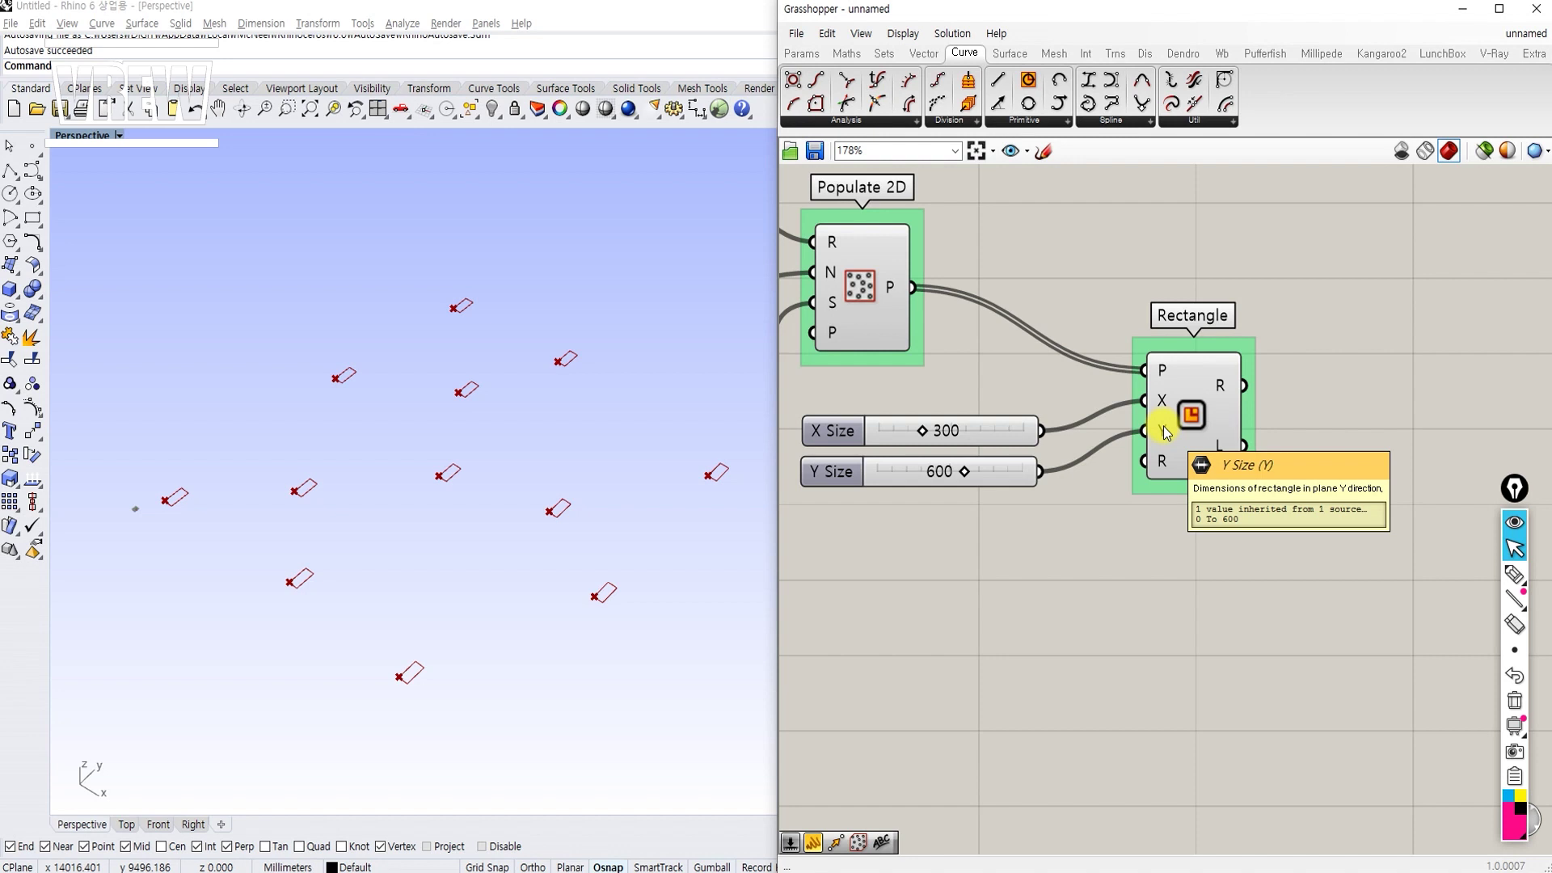
left_click(1164, 434)
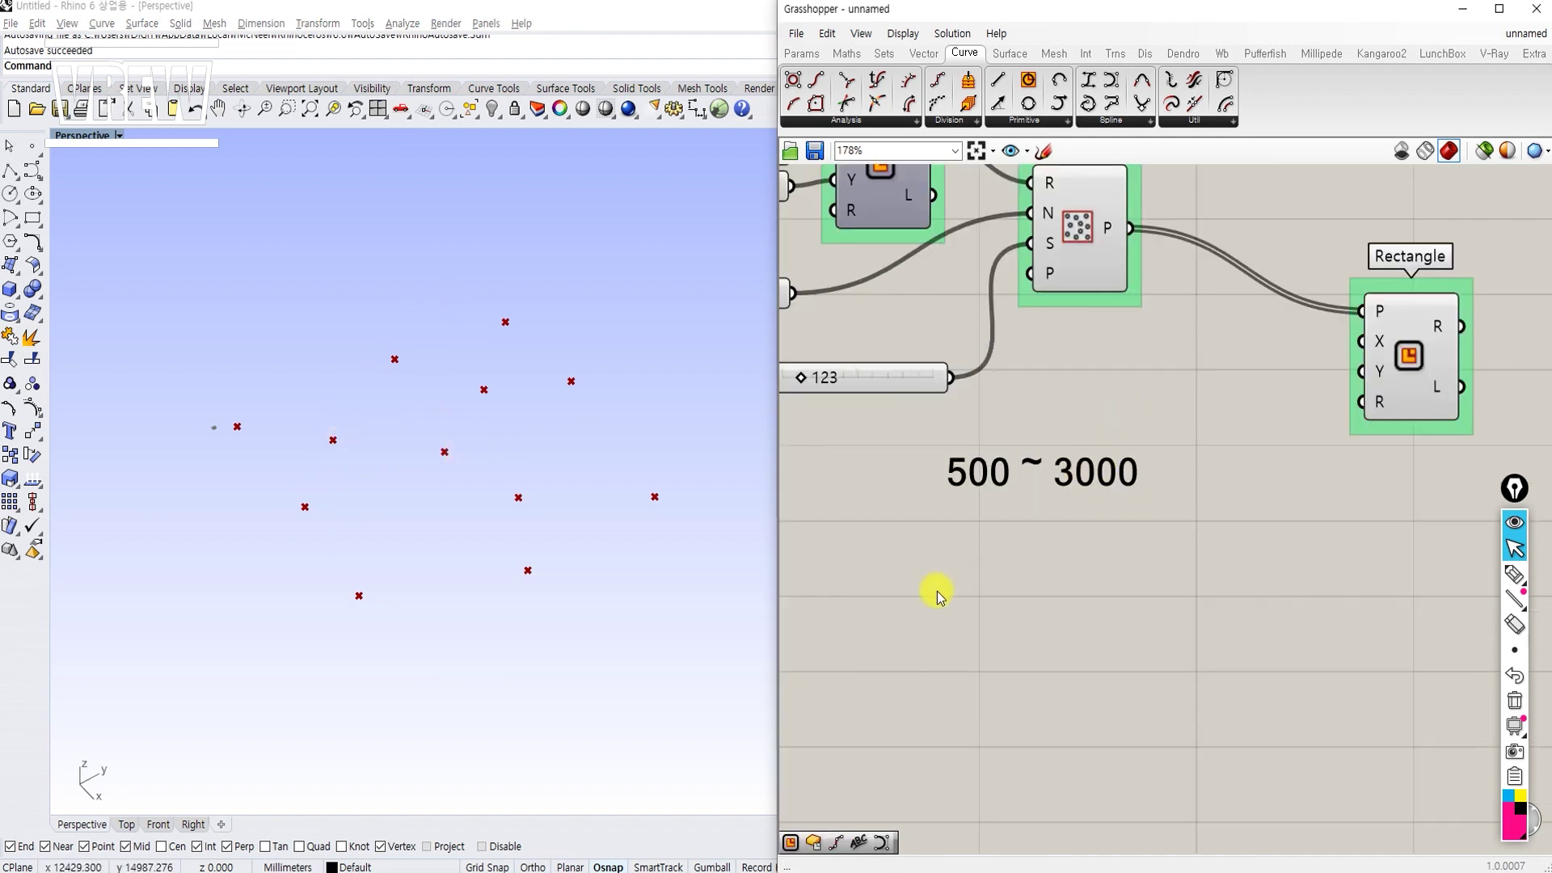
right_click_drag(1057, 596, 1028, 579)
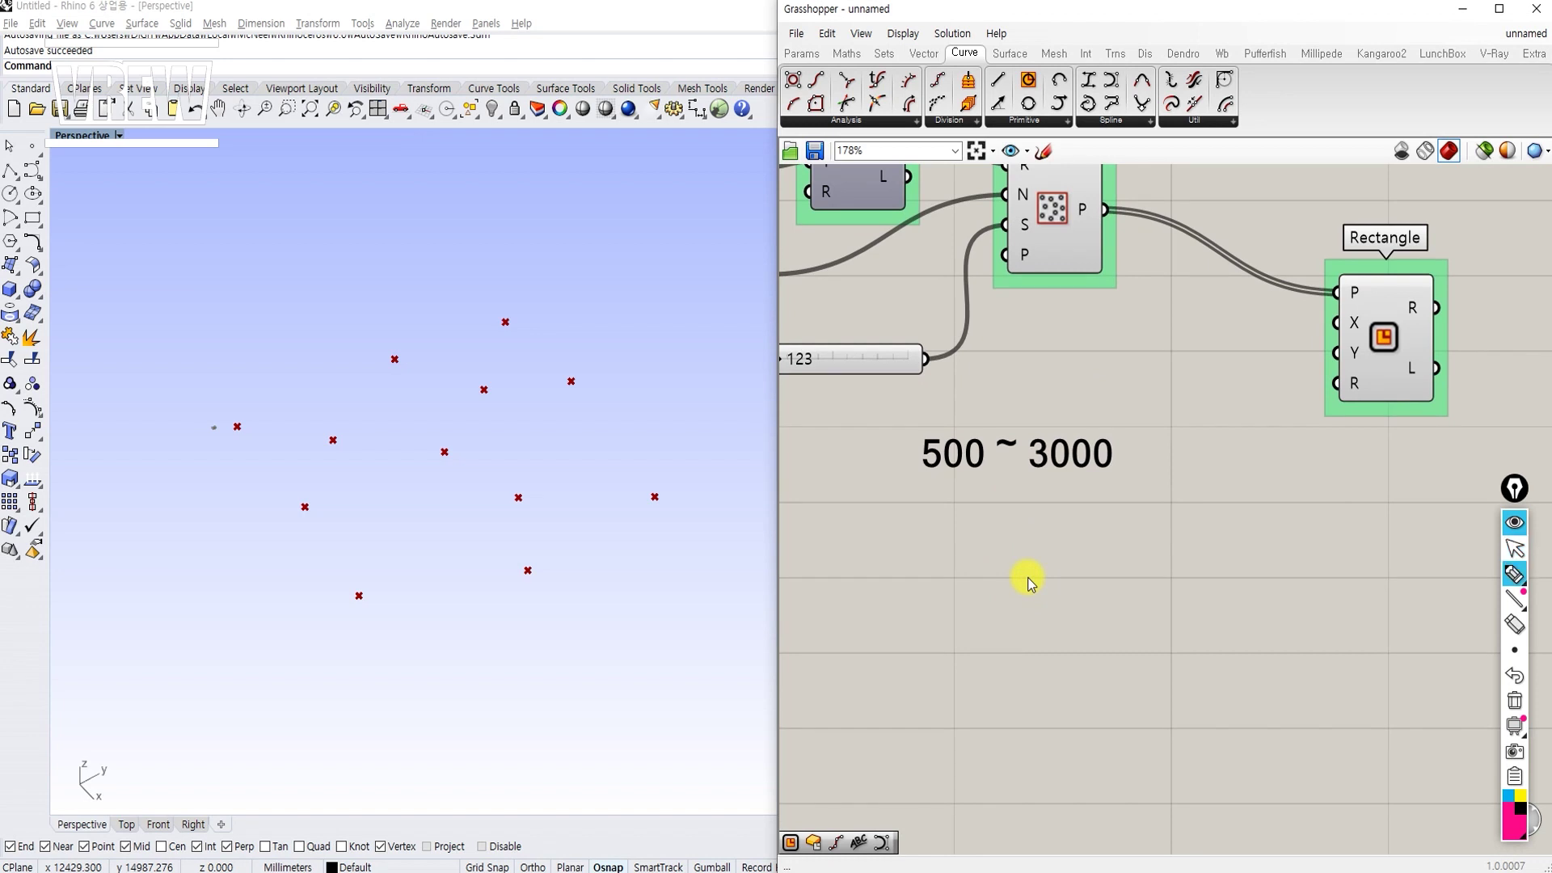
Step: Sketch rectangles of differing sizes with handwritten dimensions below the "500 ~ 3000" note, and clear the sketches
mouse_move(935, 529)
left_mouse_down()
mouse_move(948, 496)
mouse_move(1063, 544)
mouse_move(1091, 515)
mouse_move(1105, 544)
left_mouse_up()
left_click_drag(1205, 514, 1320, 638)
mouse_move(1240, 496)
left_mouse_down()
mouse_move(1290, 501)
mouse_move(1366, 575)
mouse_move(1378, 566)
left_mouse_up()
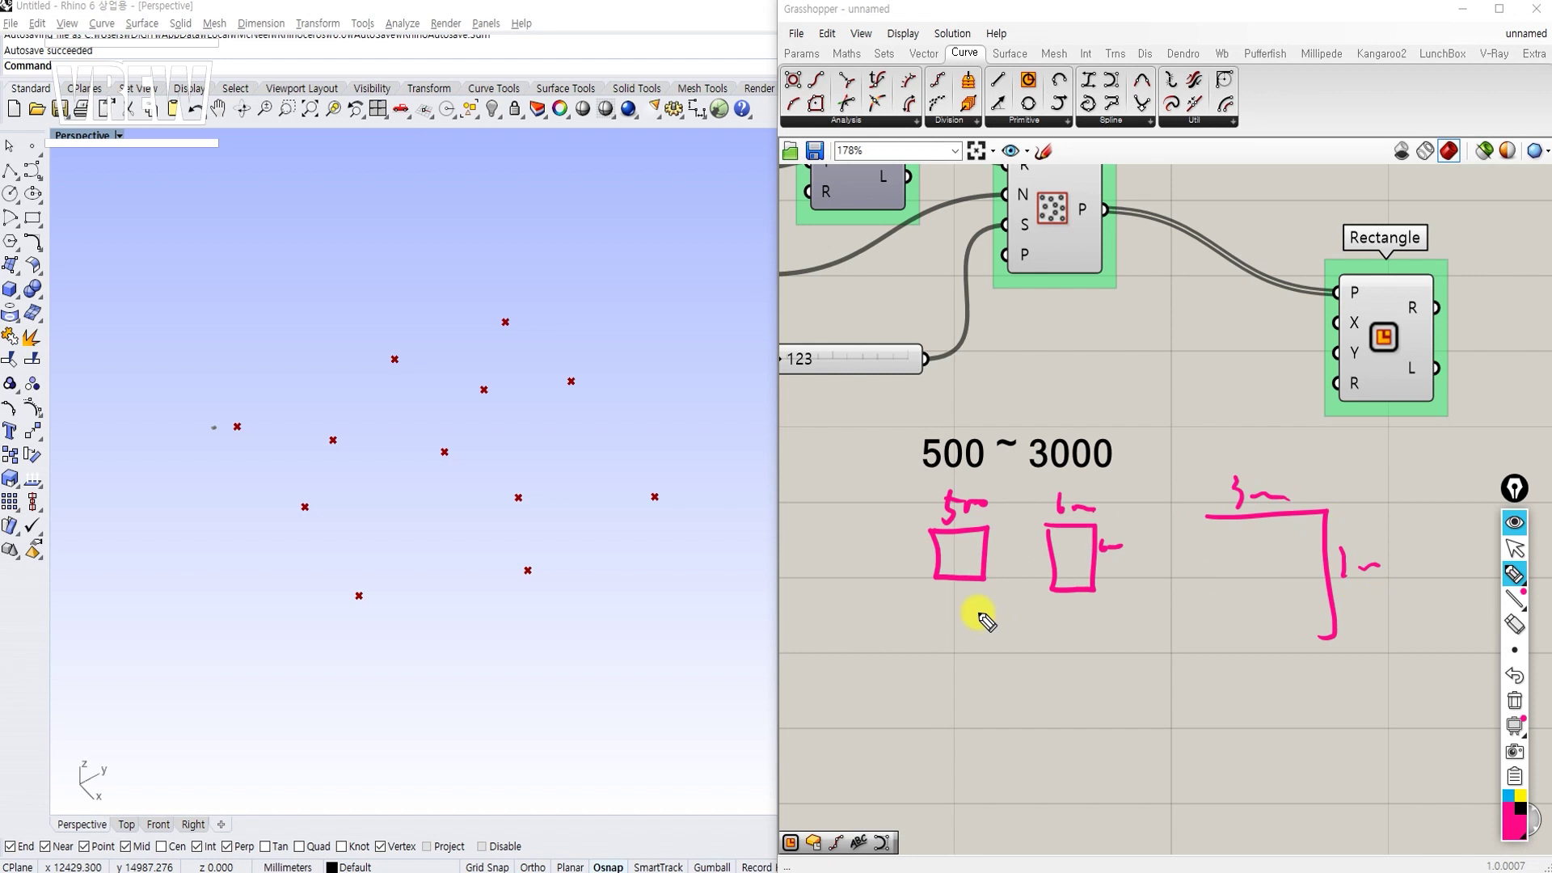
key("ctrl+shift+2")
key("ctrl+shift+7")
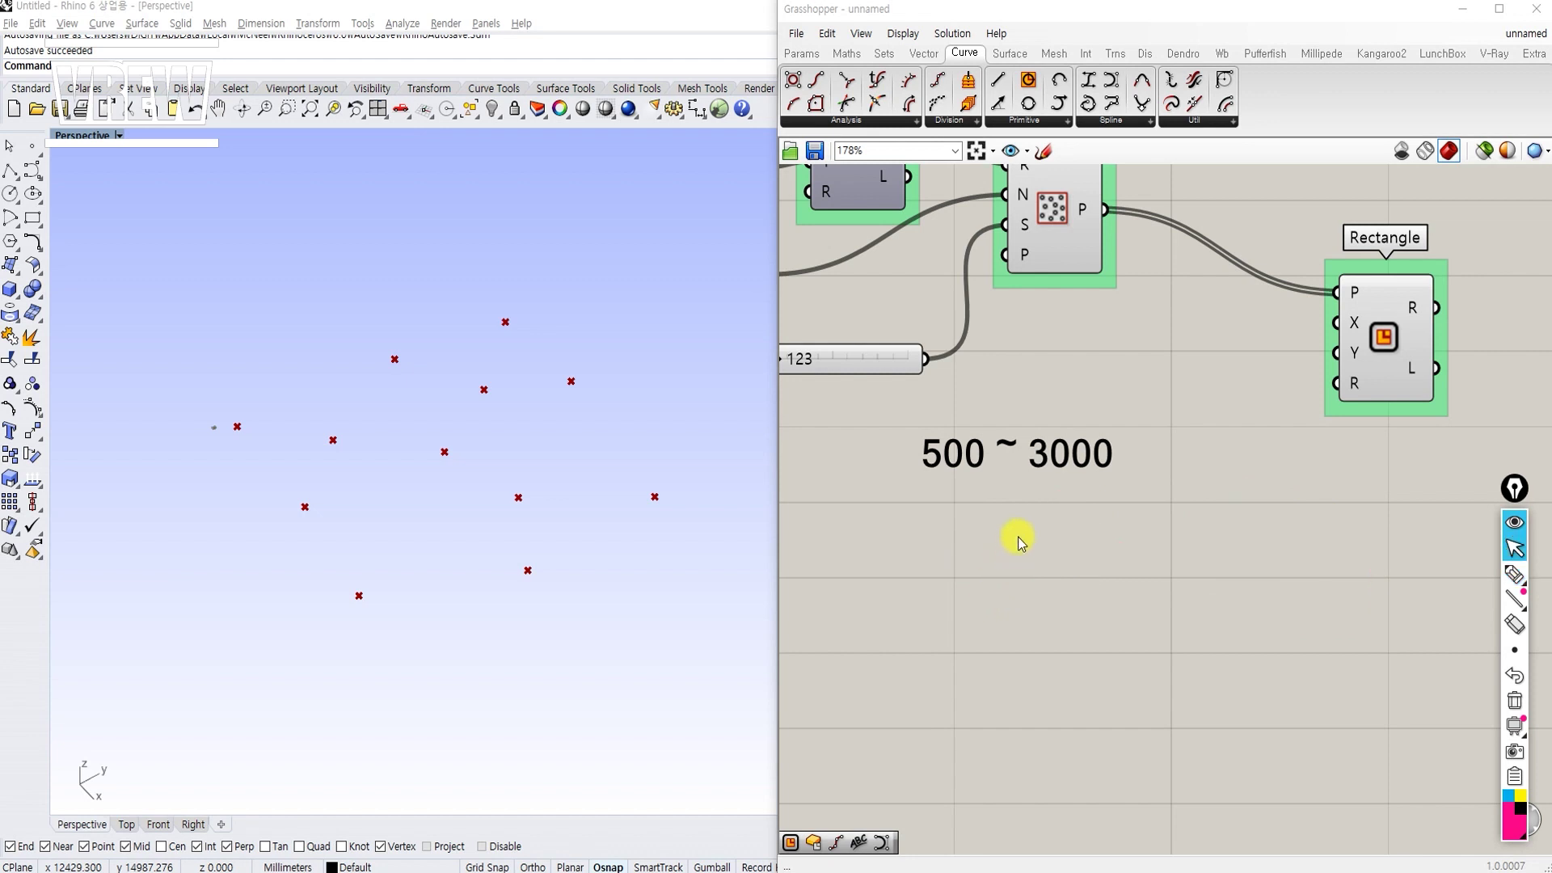
Step: Add a Random component between Populate 2D and the second Rectangle, group it, and label the group "Random"
left_click(1018, 535)
scroll(1018, 526, "down", 1)
right_click_drag(1065, 438, 1043, 489)
double_click(1080, 432)
type("random")
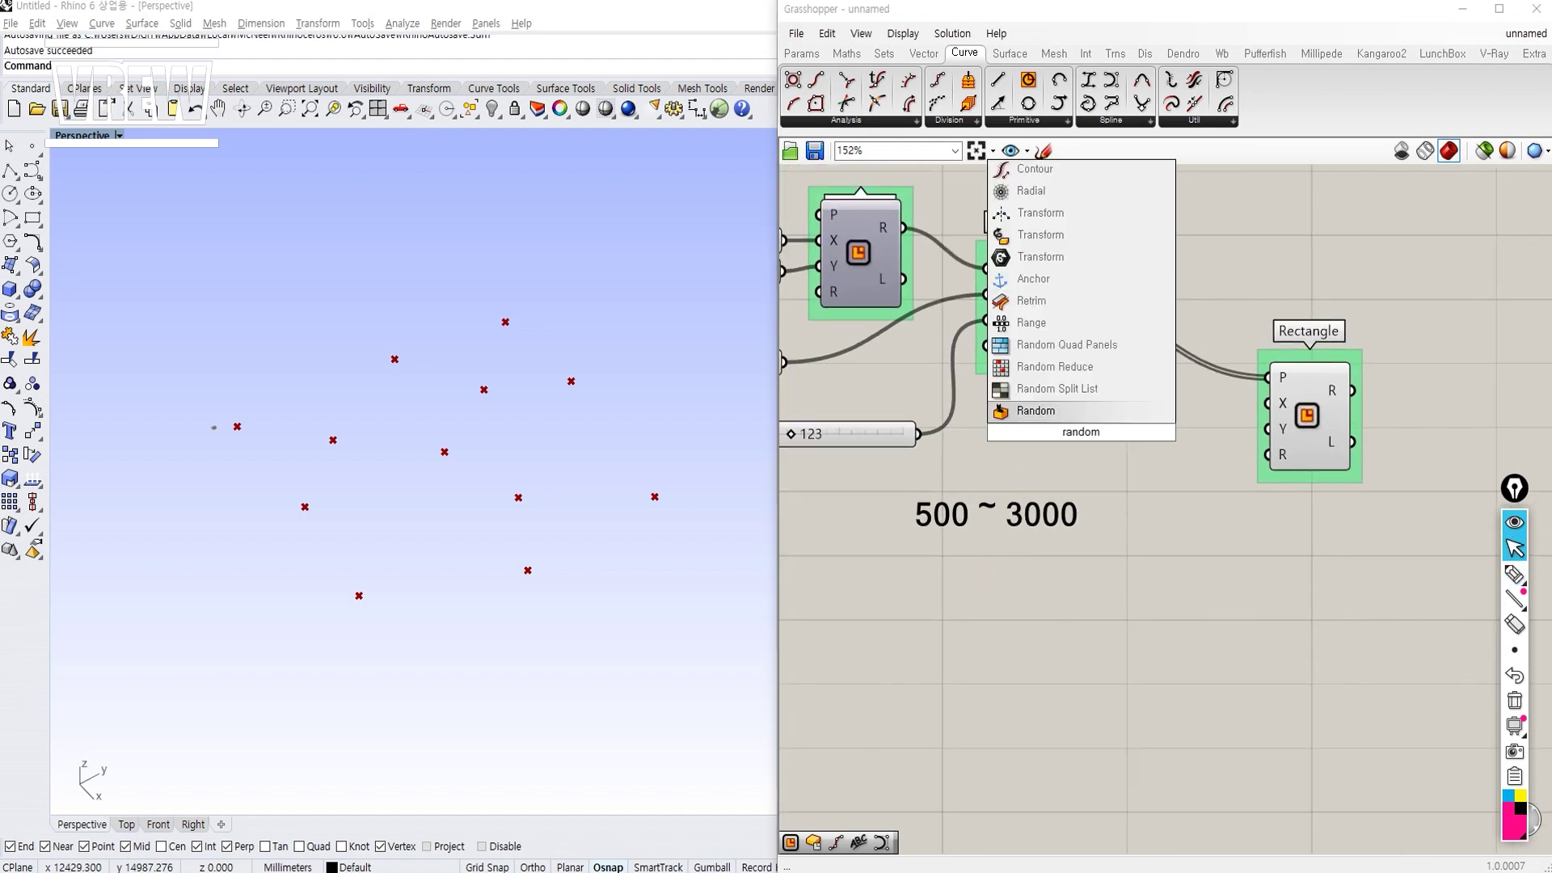
key("Return")
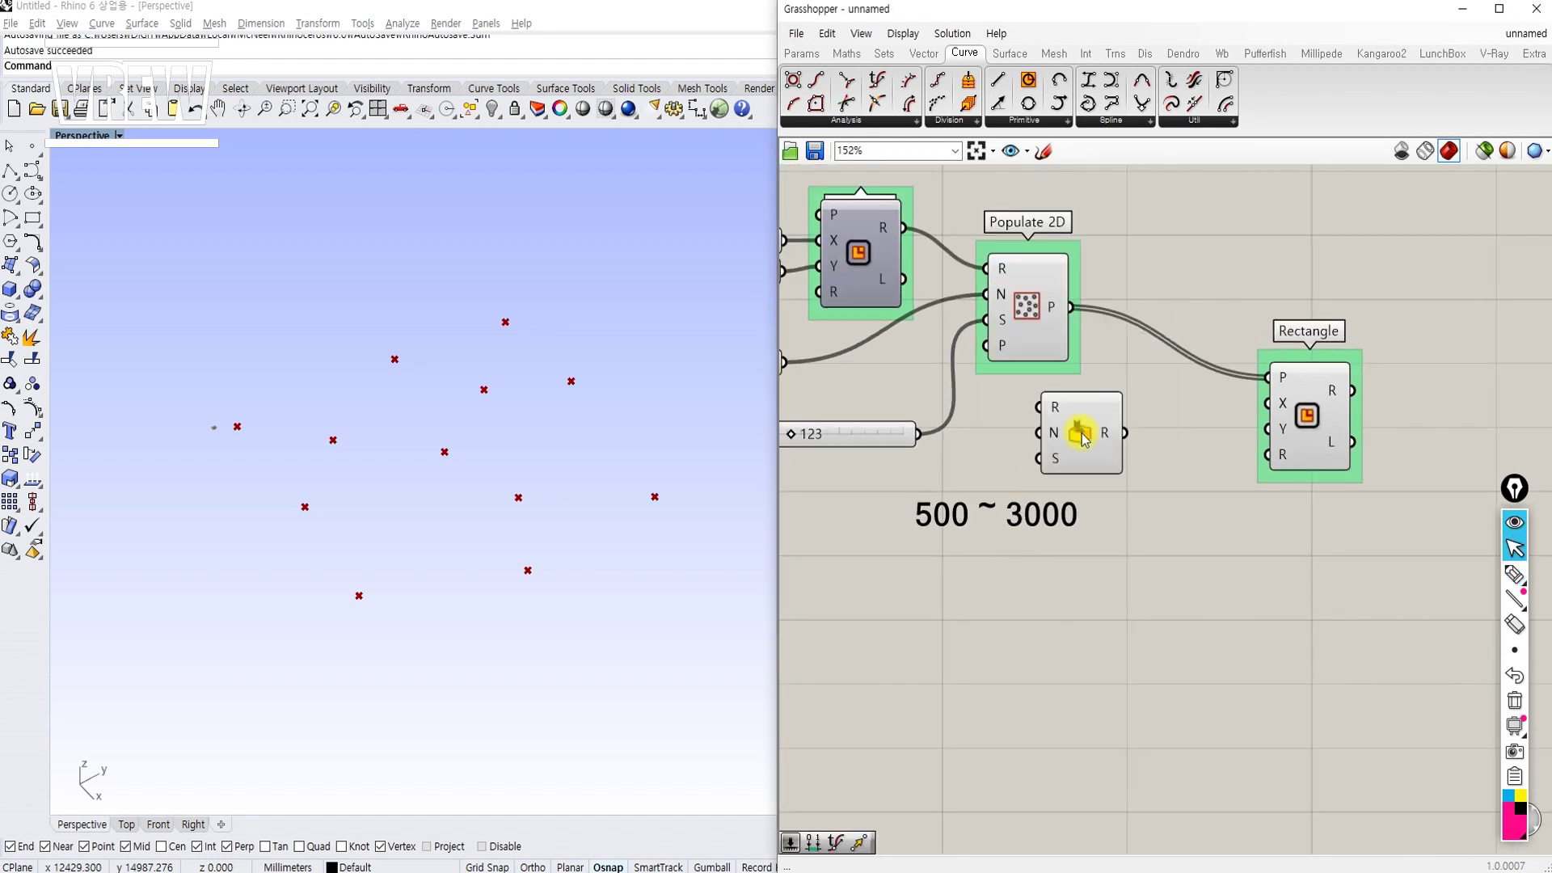
left_click(1083, 457)
right_click(1085, 459)
type("Random")
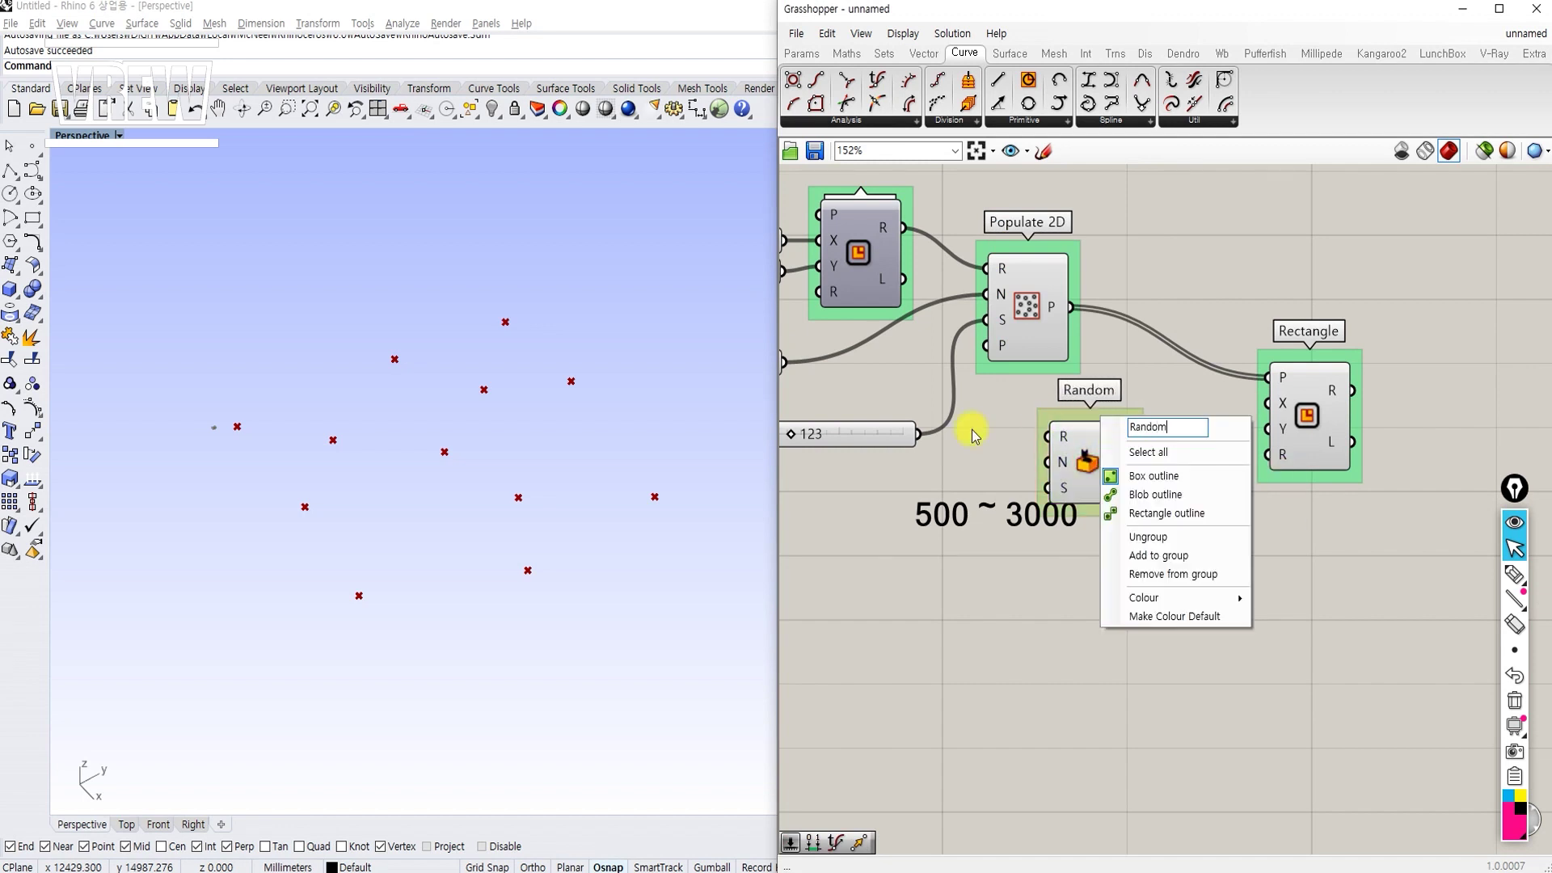
key("Return")
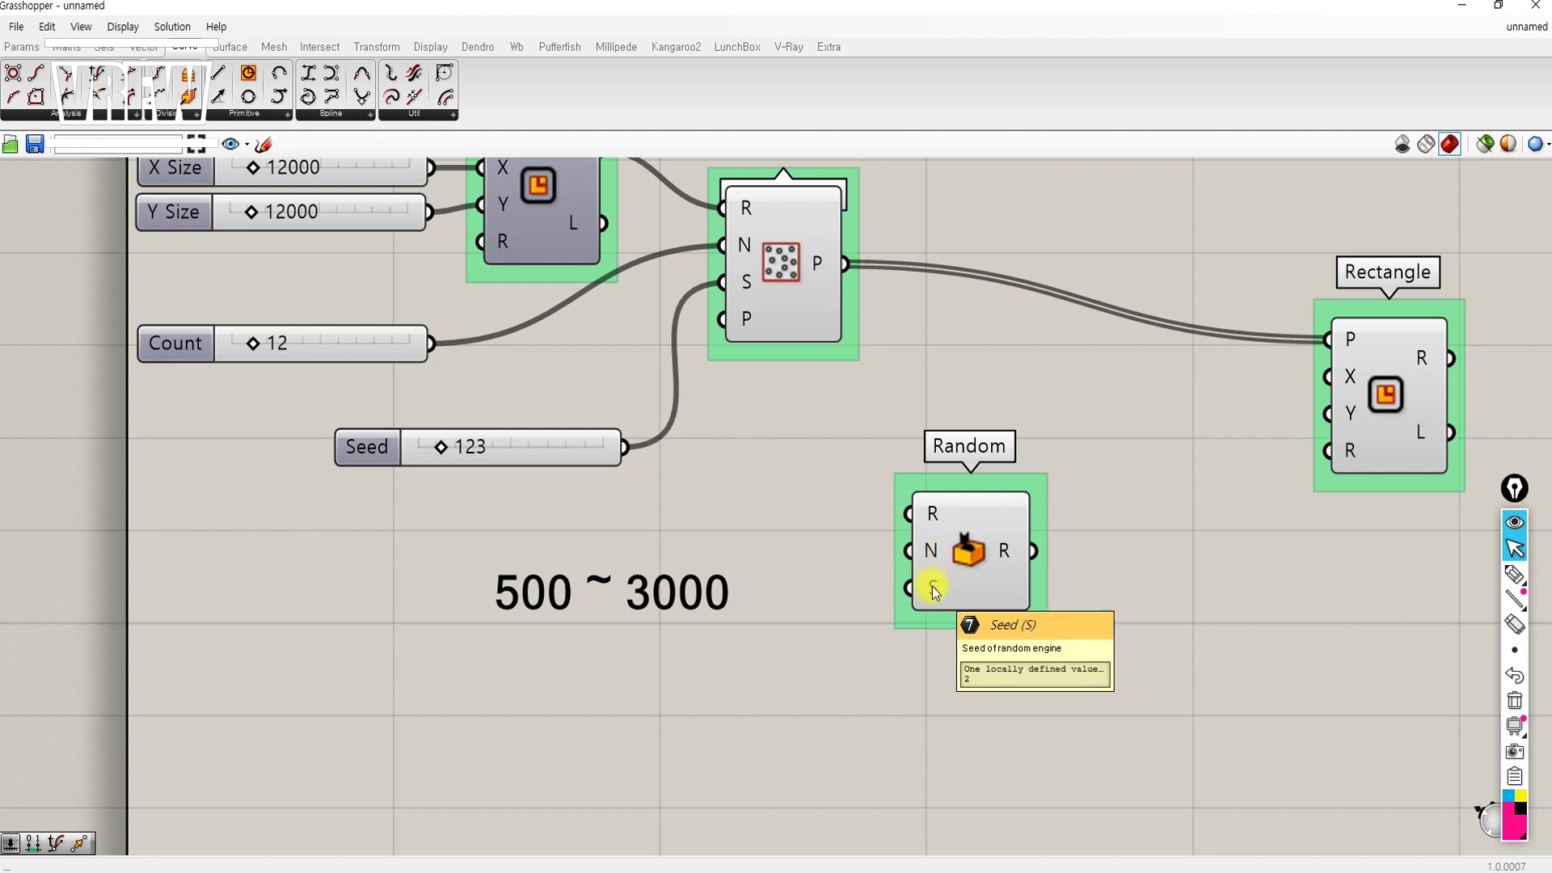
right_click_drag(933, 592, 1029, 622)
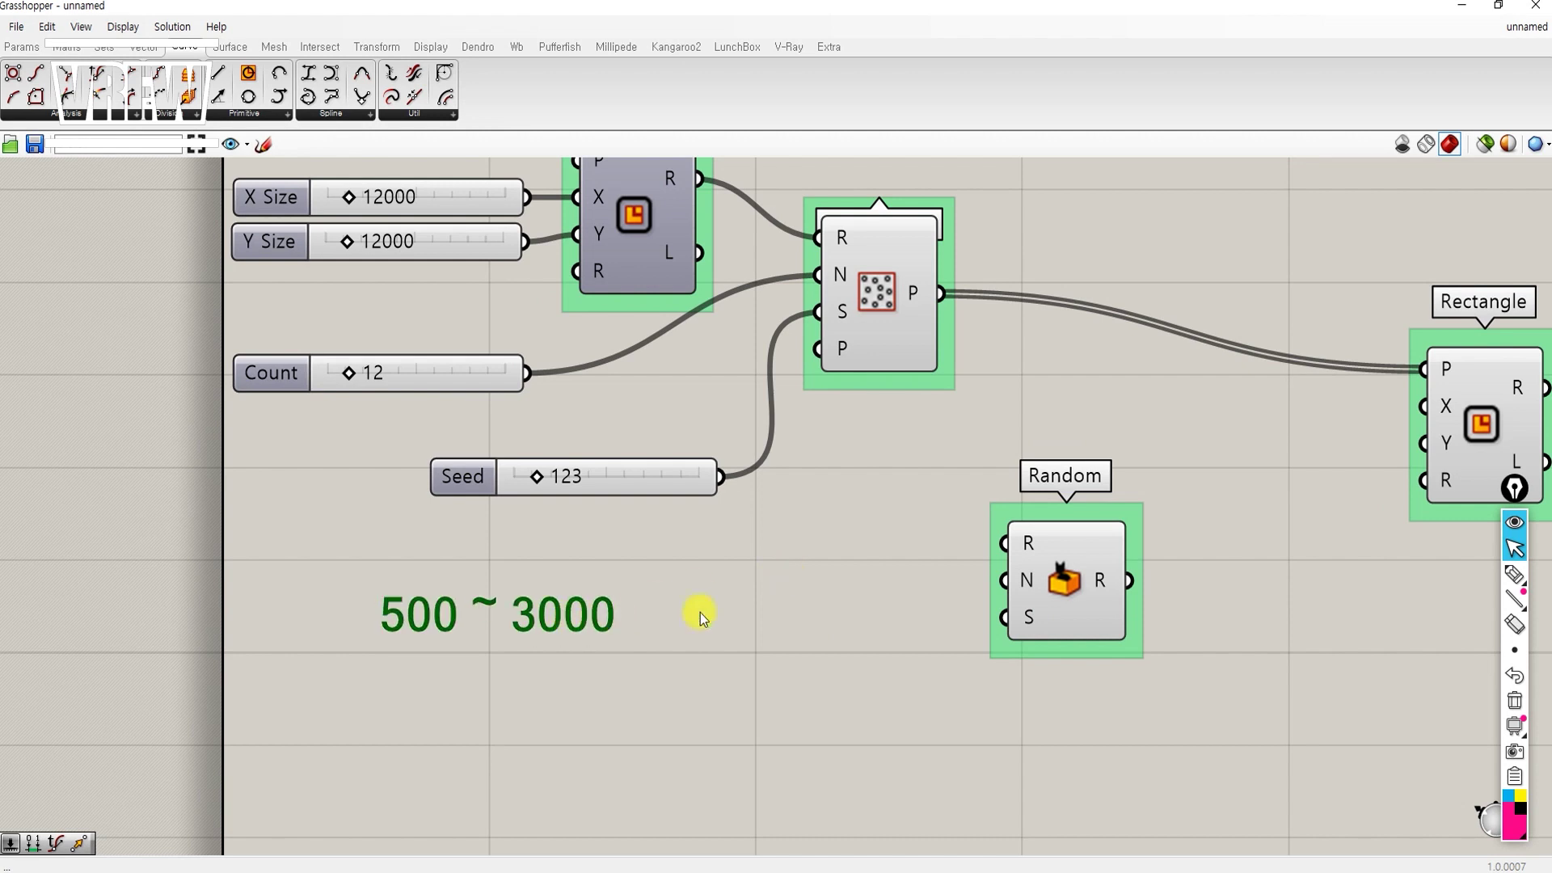
Step: Add a Panel next to the Random component, group it, and label the group "Panel"
double_click(821, 548)
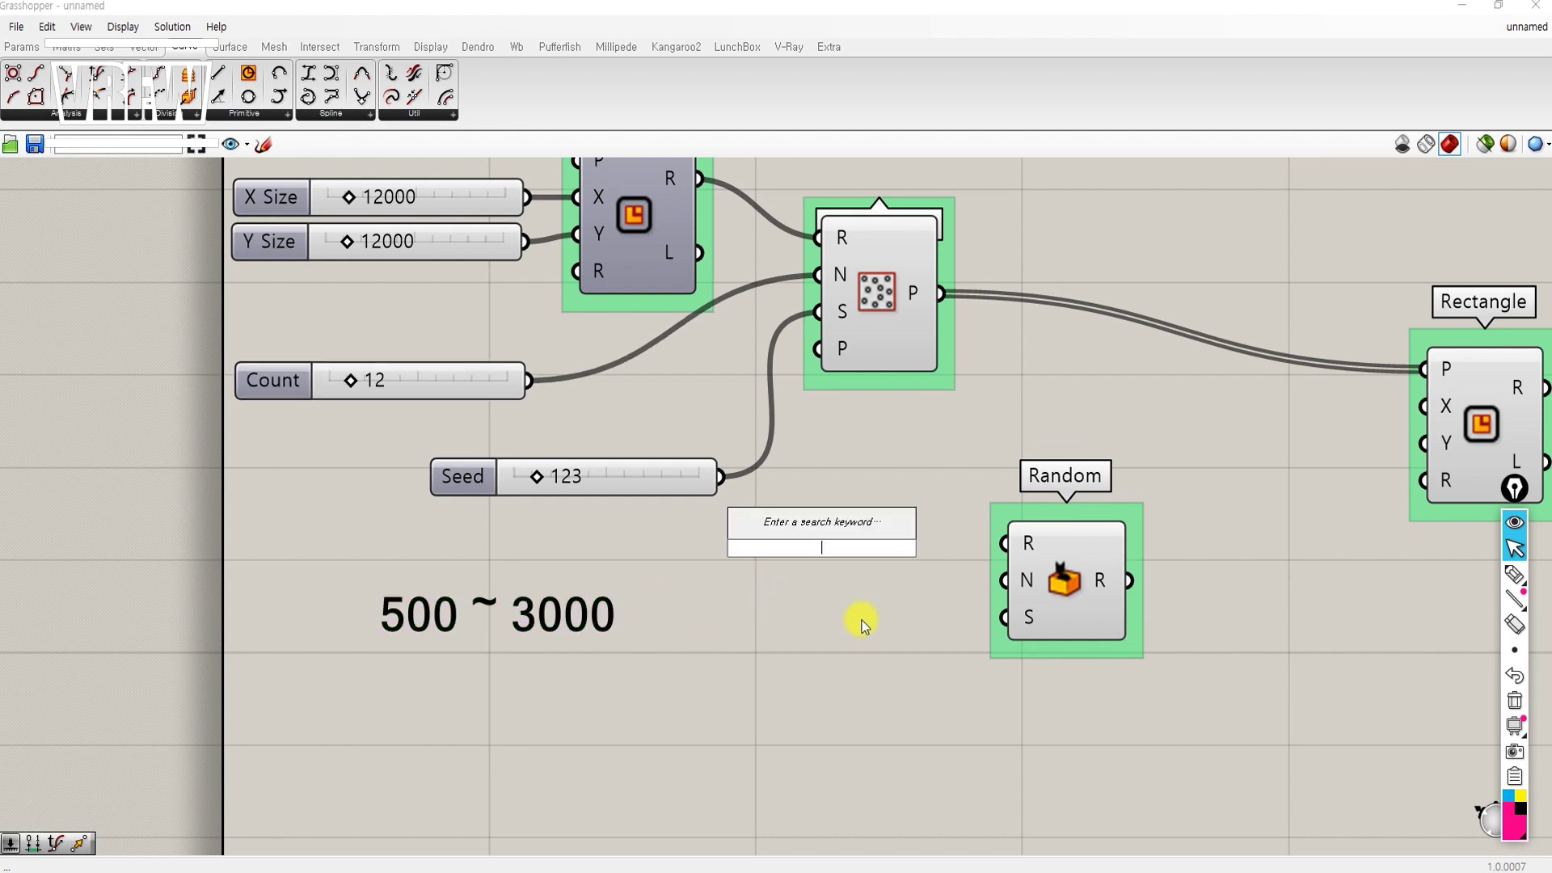
type("\"")
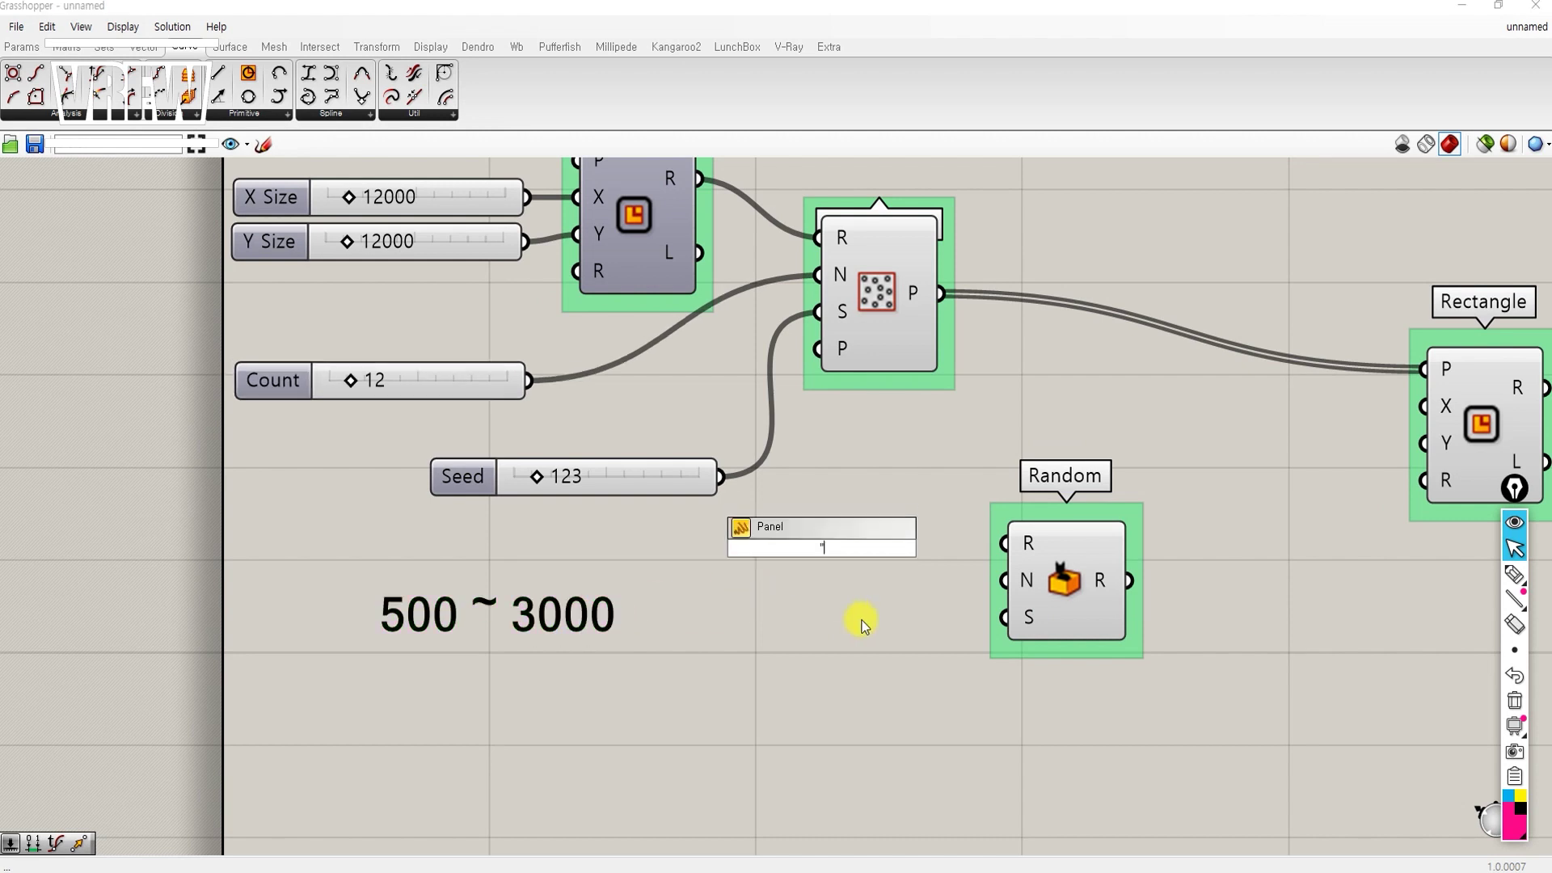
key("Return")
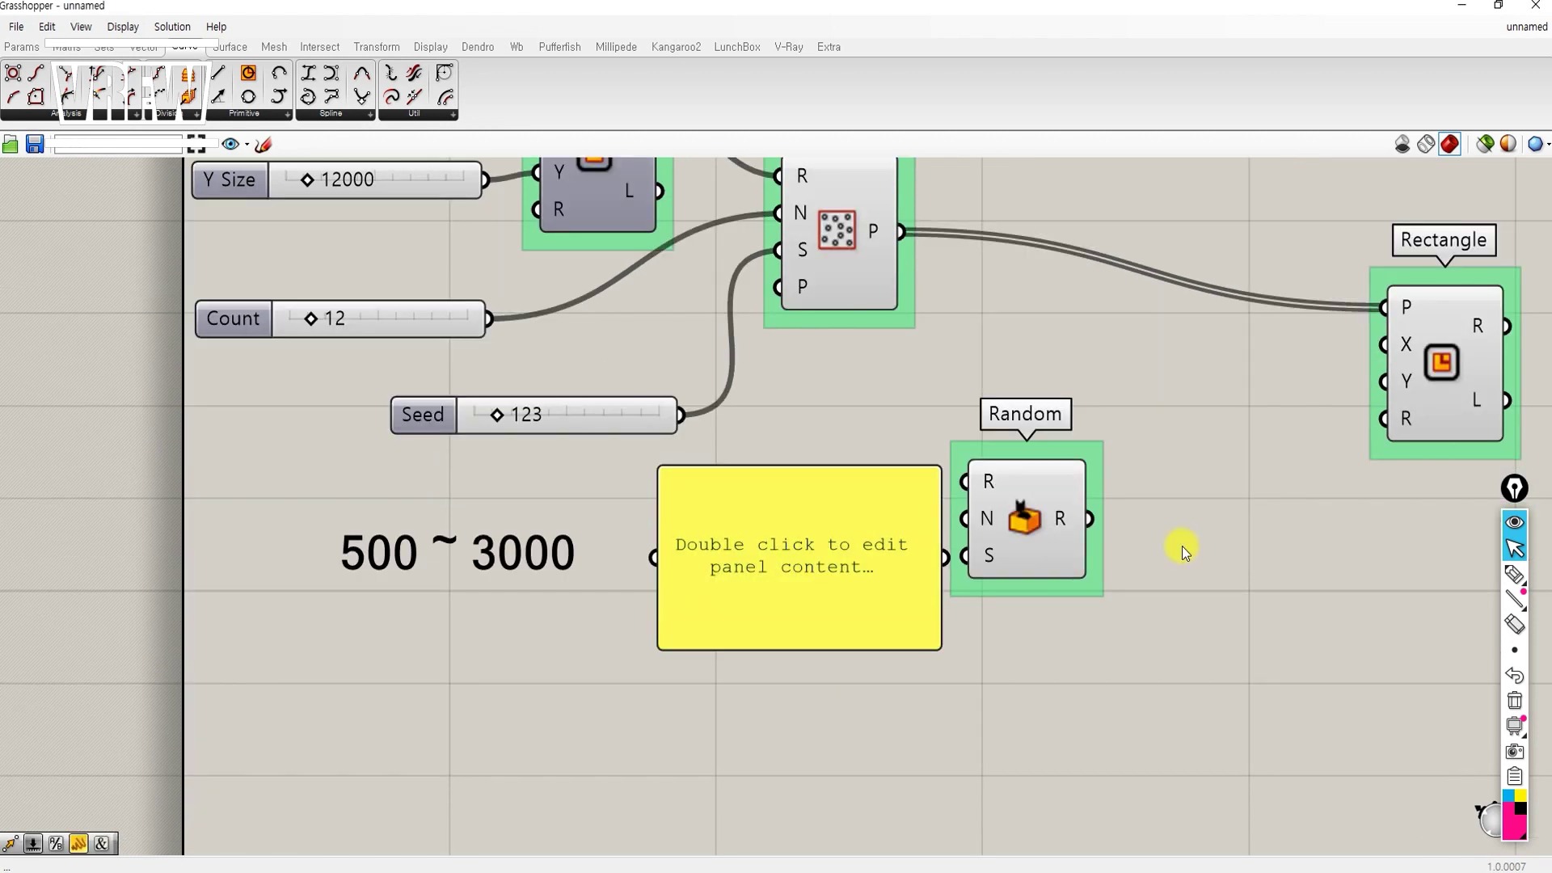
double_click(1182, 545)
type("\"")
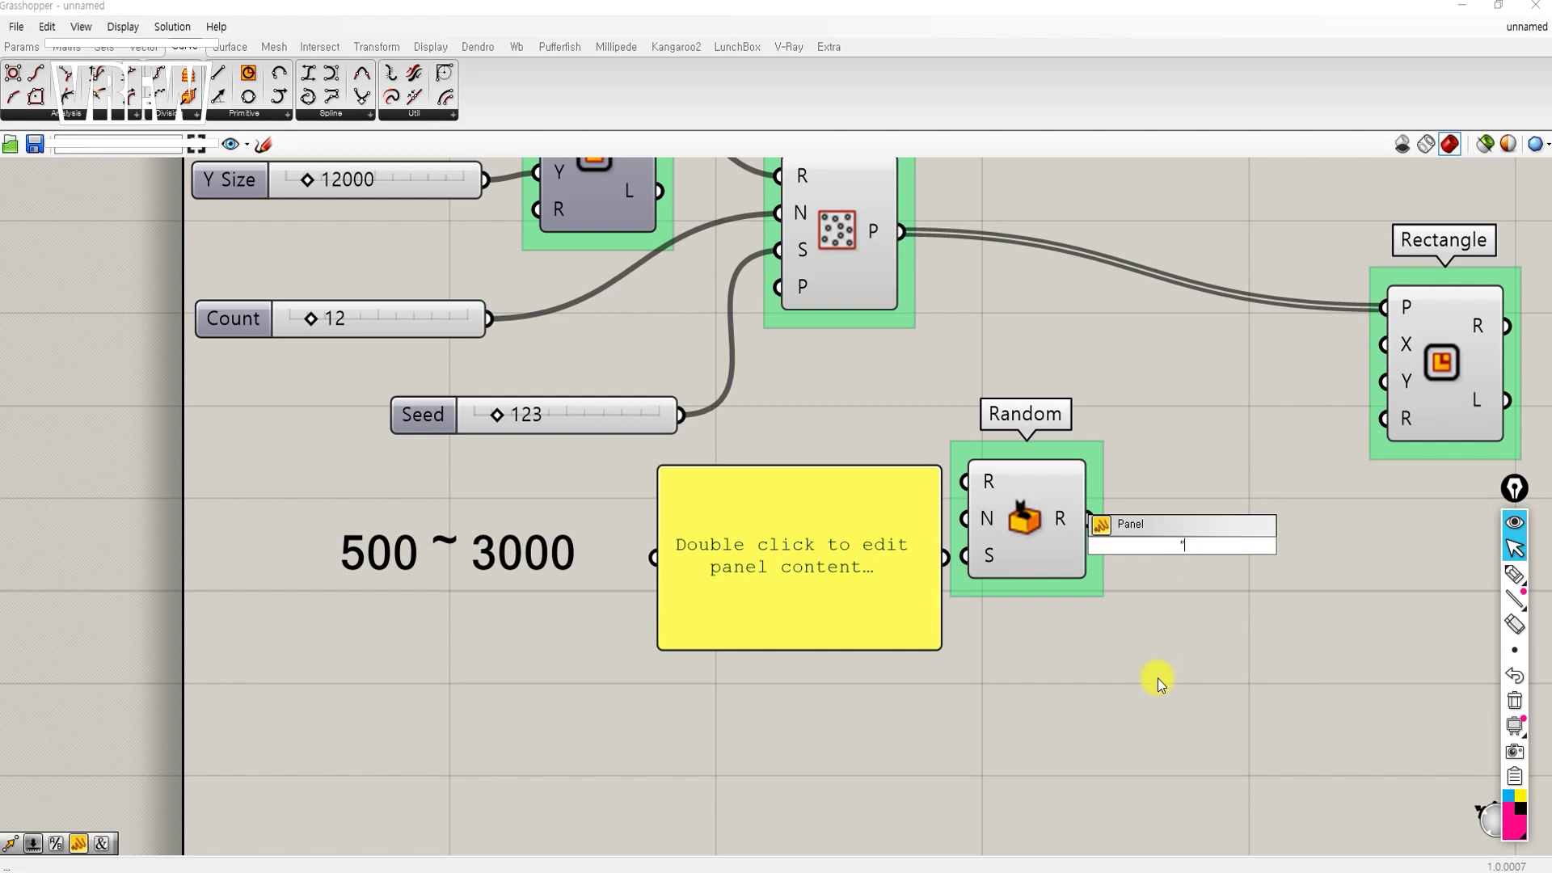
key("Escape")
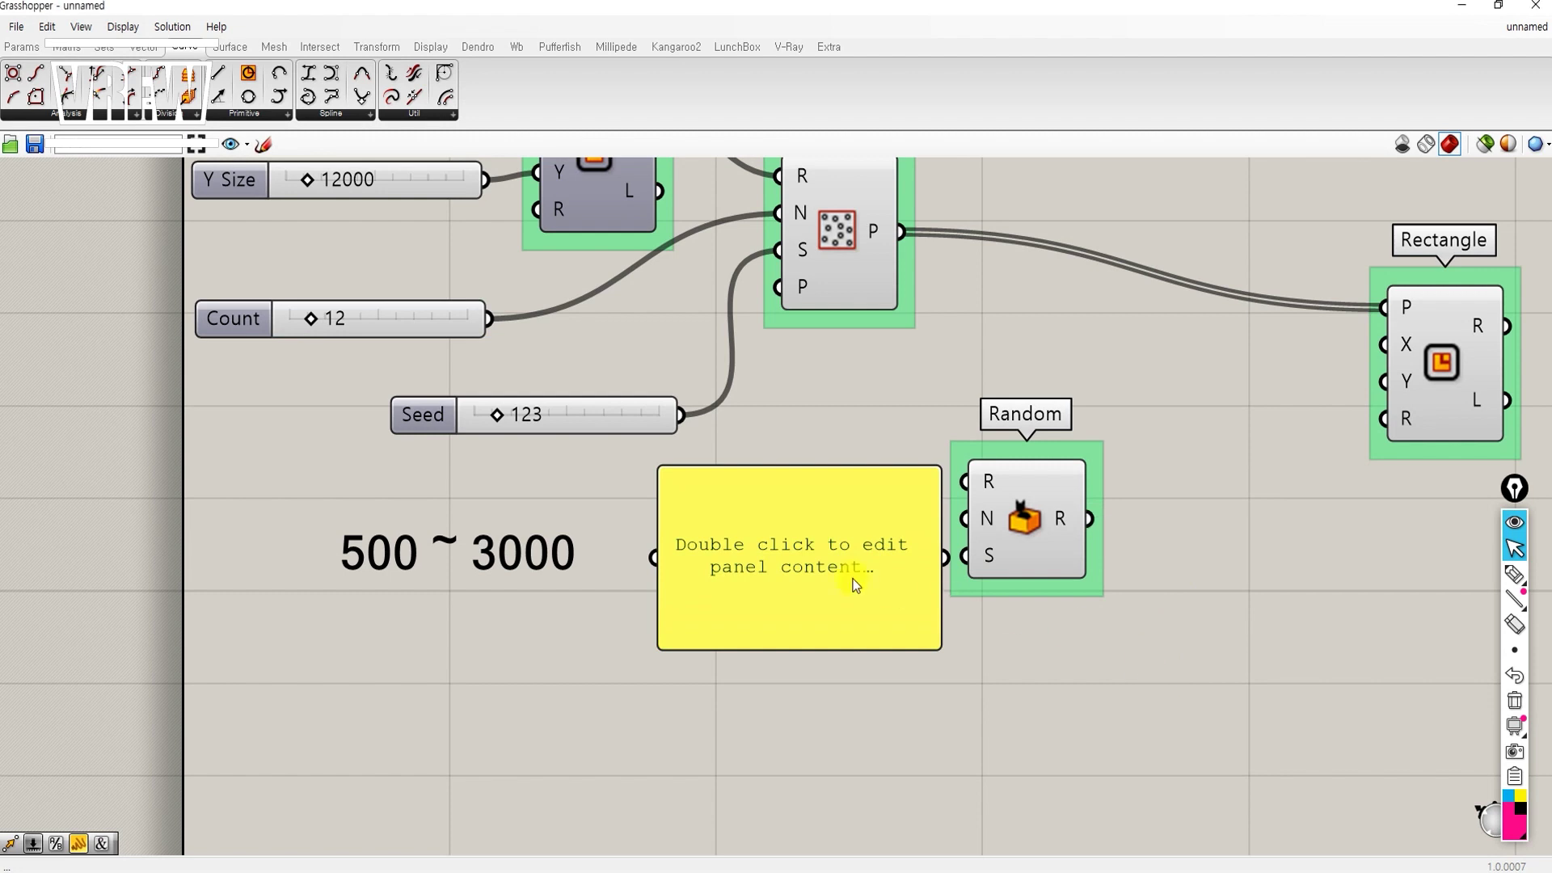
right_click(871, 476)
type("Panel")
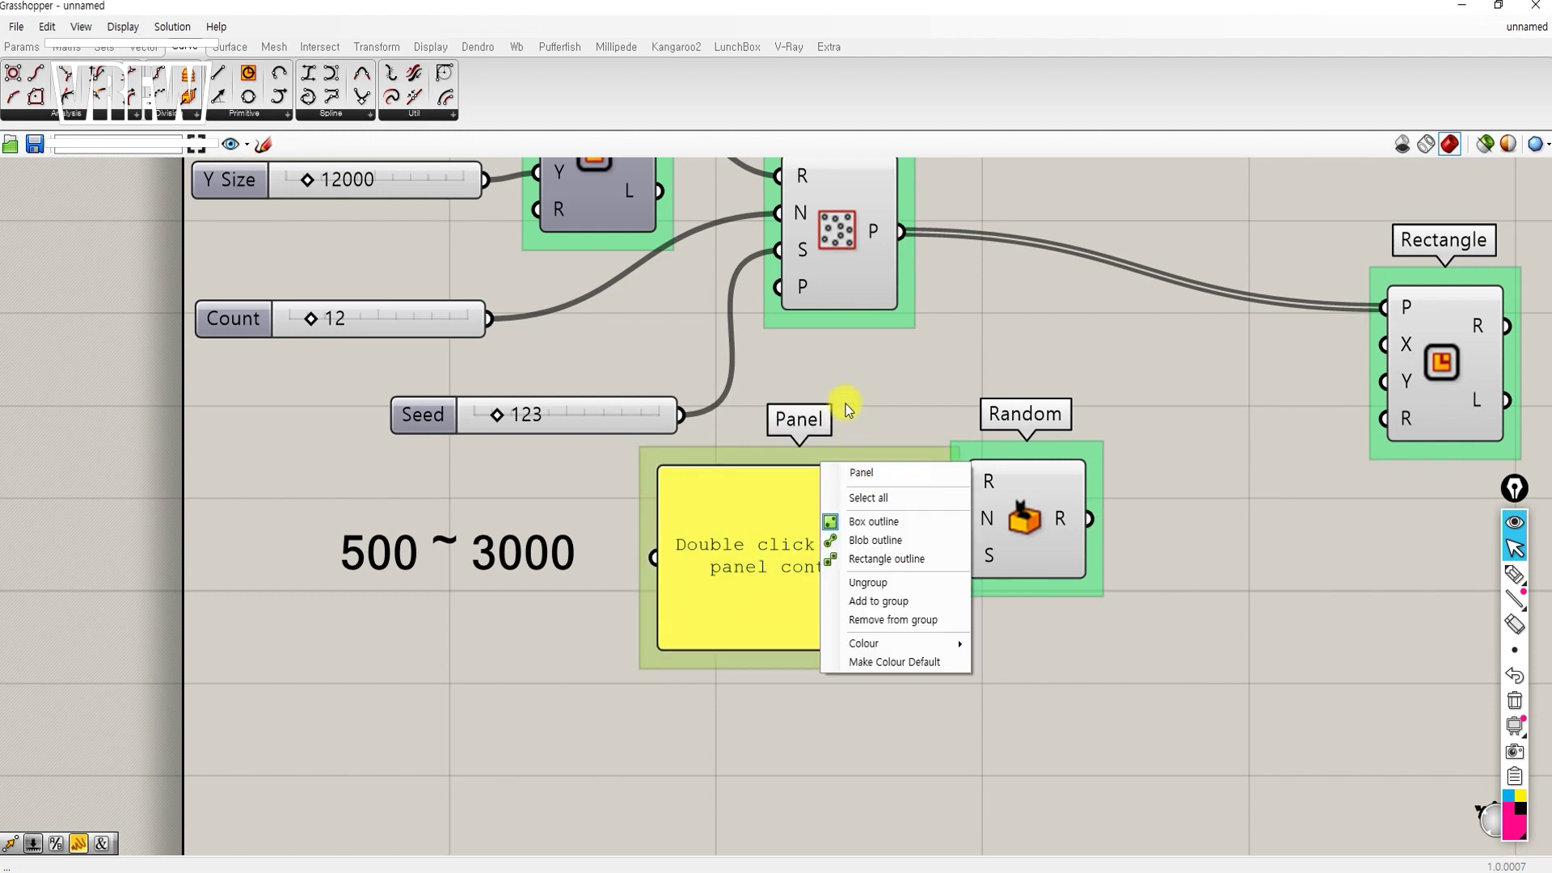
key("Return")
Step: Move the Panel to the right of the Random component and connect Random's output to it
left_click_drag(740, 537, 1245, 576)
right_click_drag(1244, 569, 1201, 583)
left_click_drag(1116, 605, 1047, 531)
left_click_drag(997, 539, 968, 551)
left_click(1056, 455)
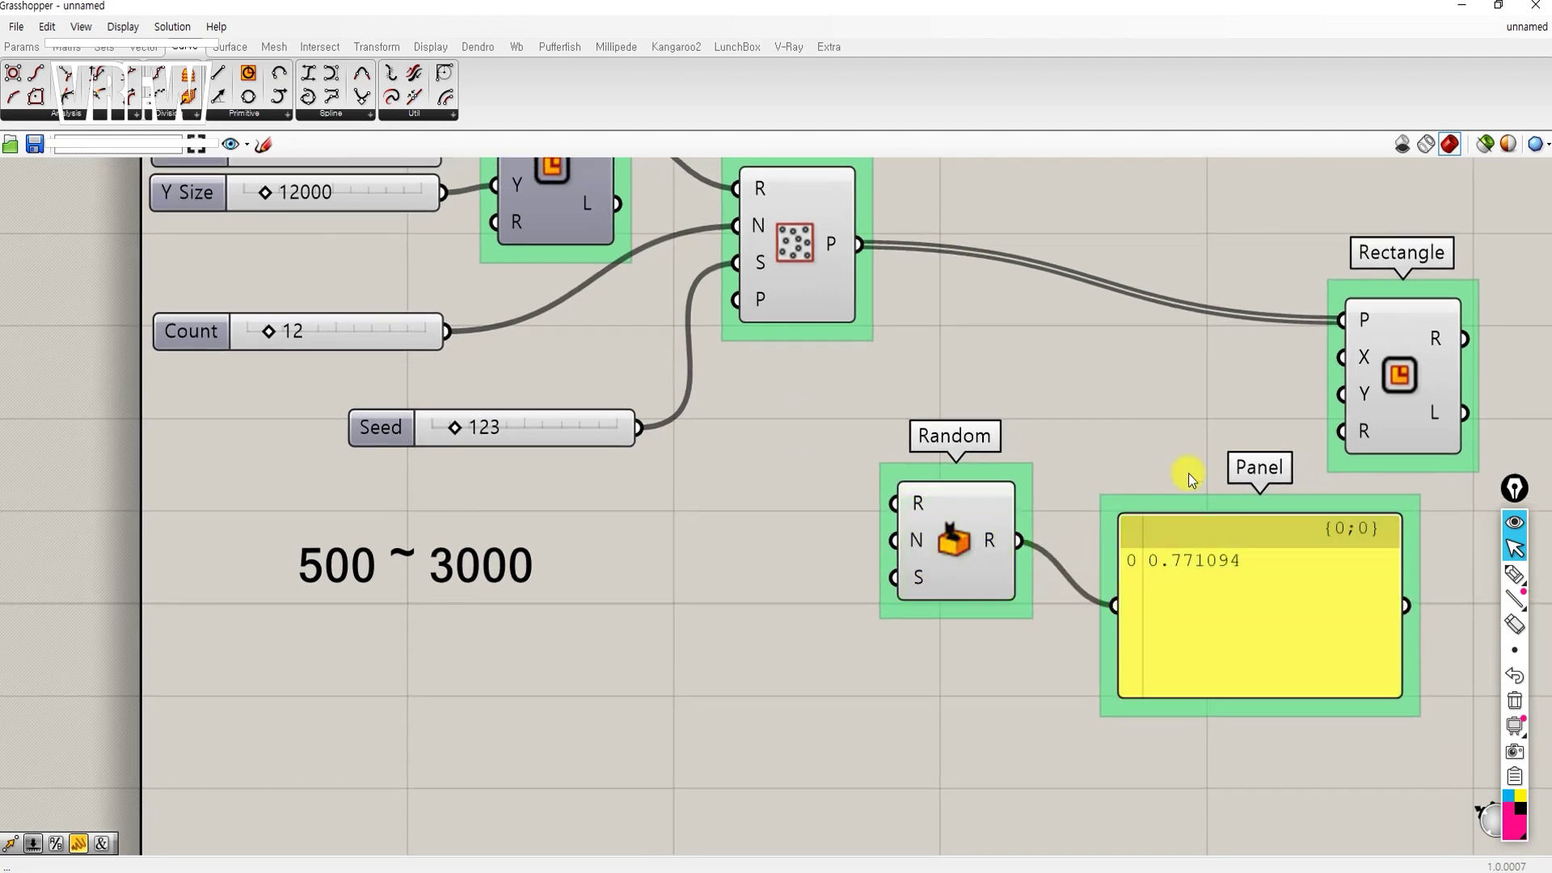
left_click_drag(1188, 473, 987, 566)
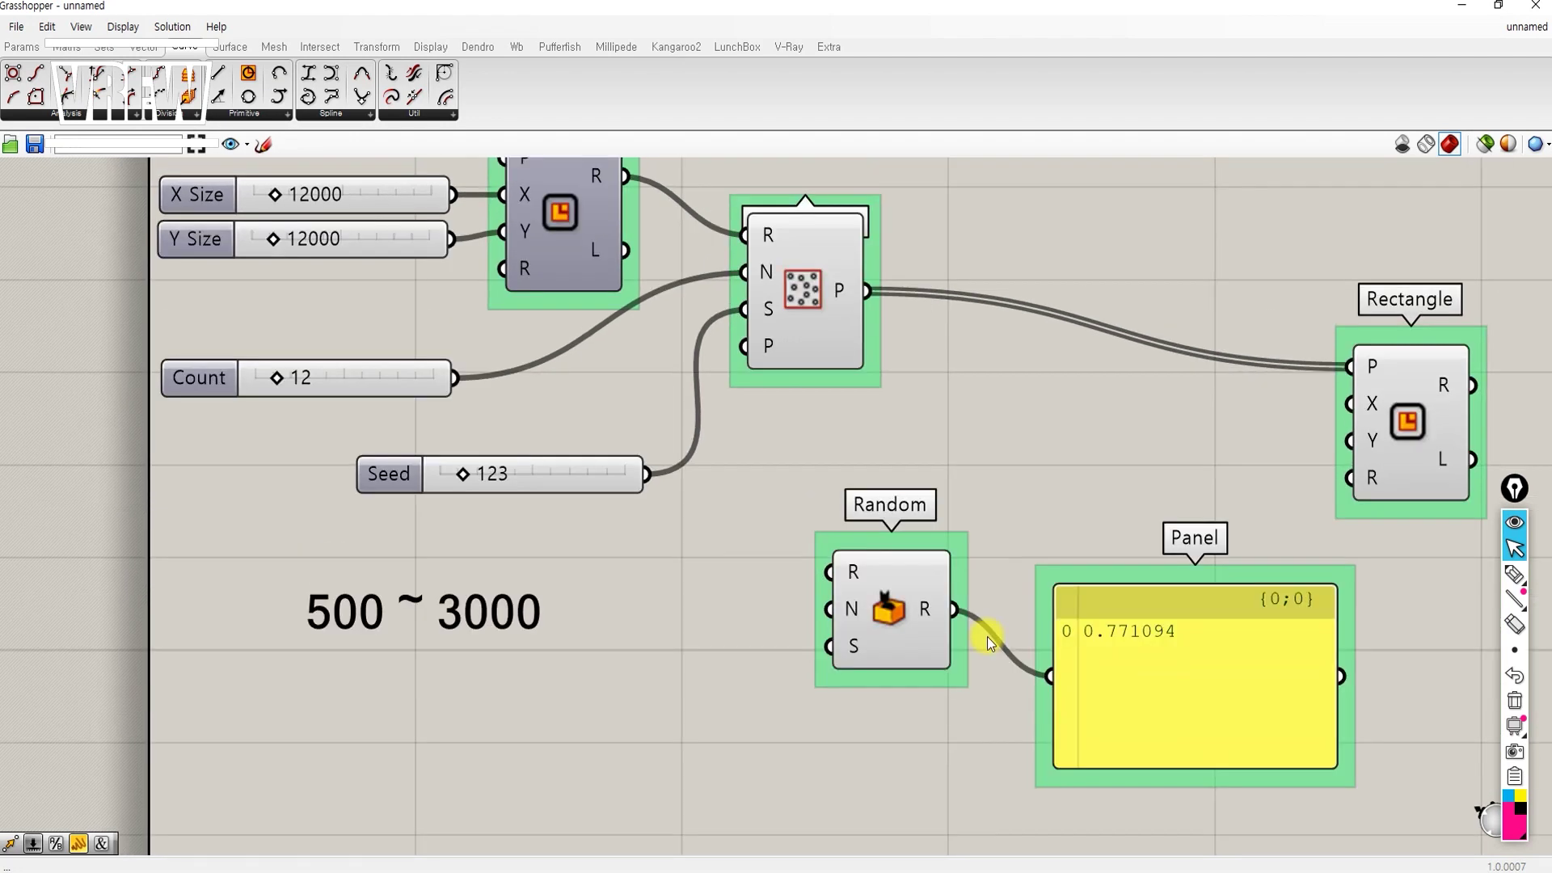
Step: Examine the Random component's Range and Number inputs and the value listed in the Panel
scroll(990, 633, "down", 1)
scroll(993, 638, "up", 2)
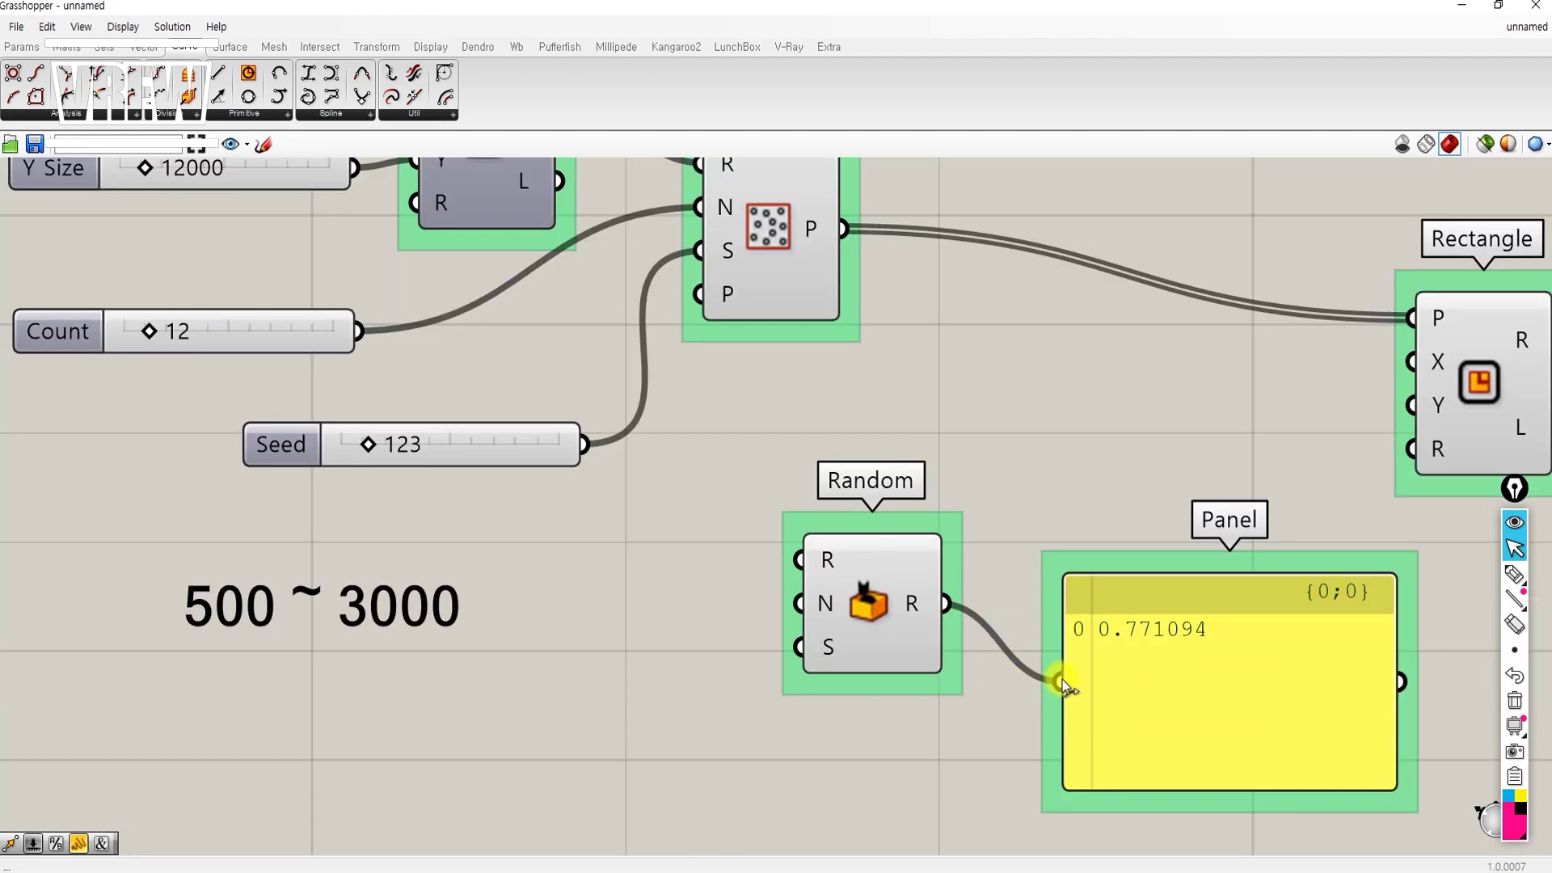
left_click_drag(1040, 669, 885, 343)
left_click_drag(945, 606, 1057, 678)
scroll(1085, 367, "down", 1)
mouse_move(861, 527)
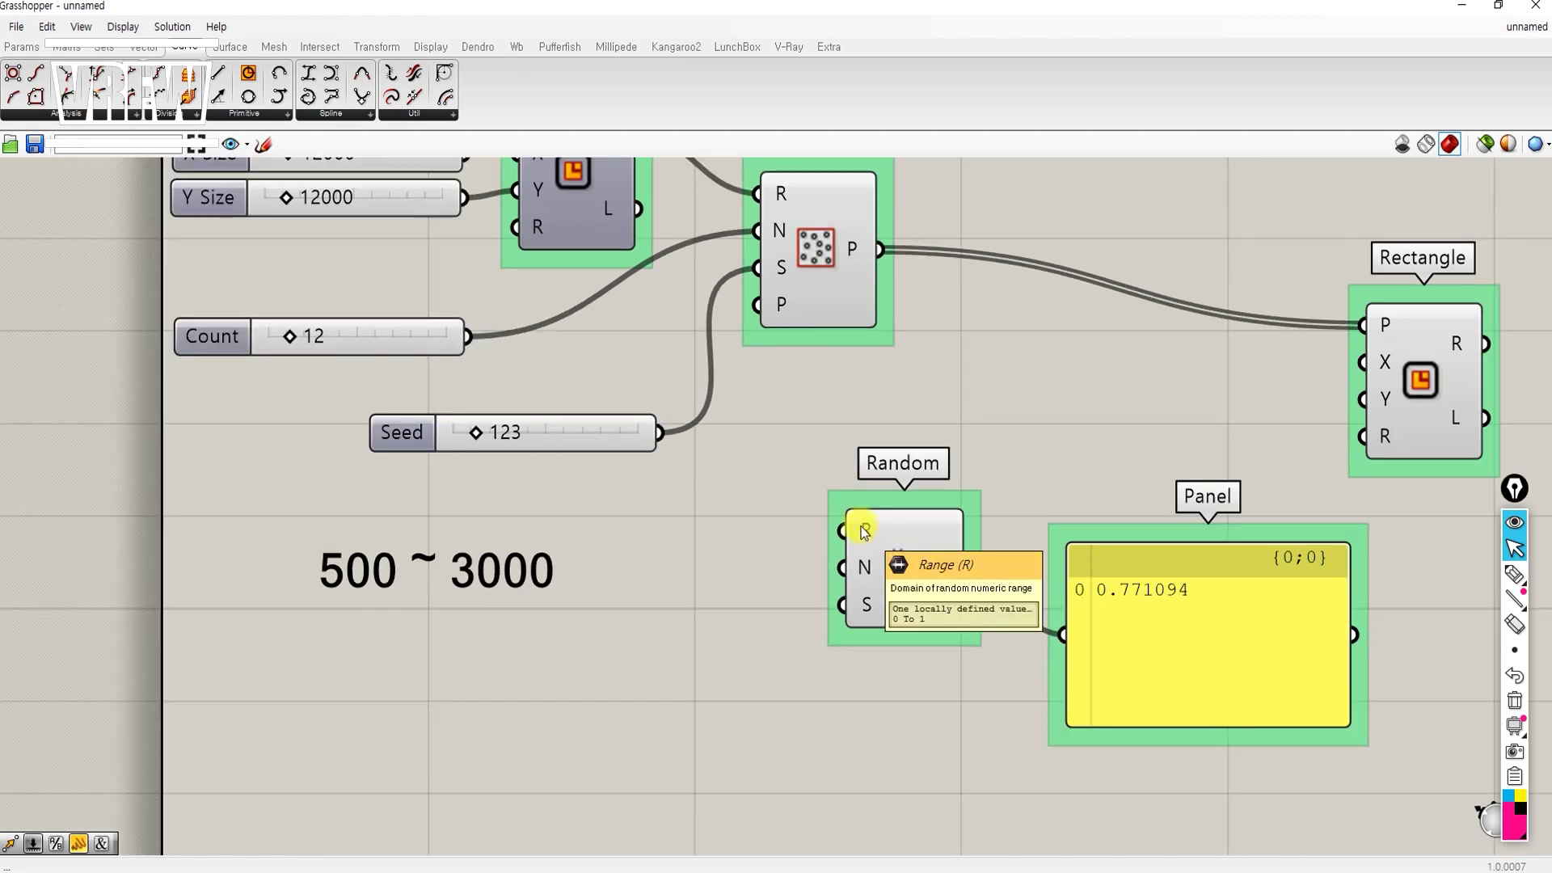
mouse_move(864, 570)
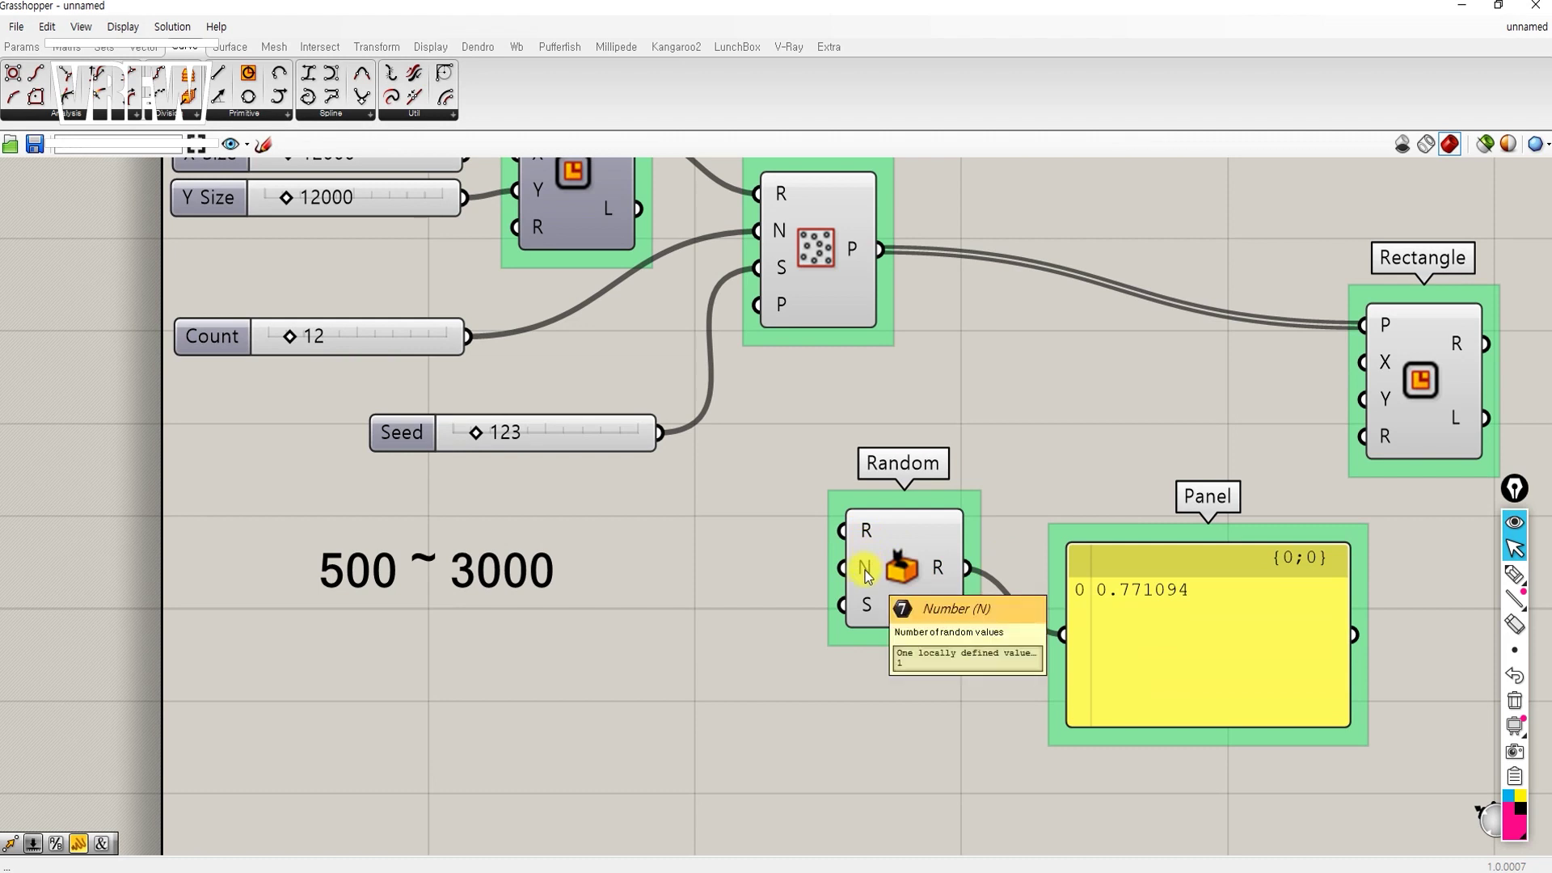
left_click(1146, 645)
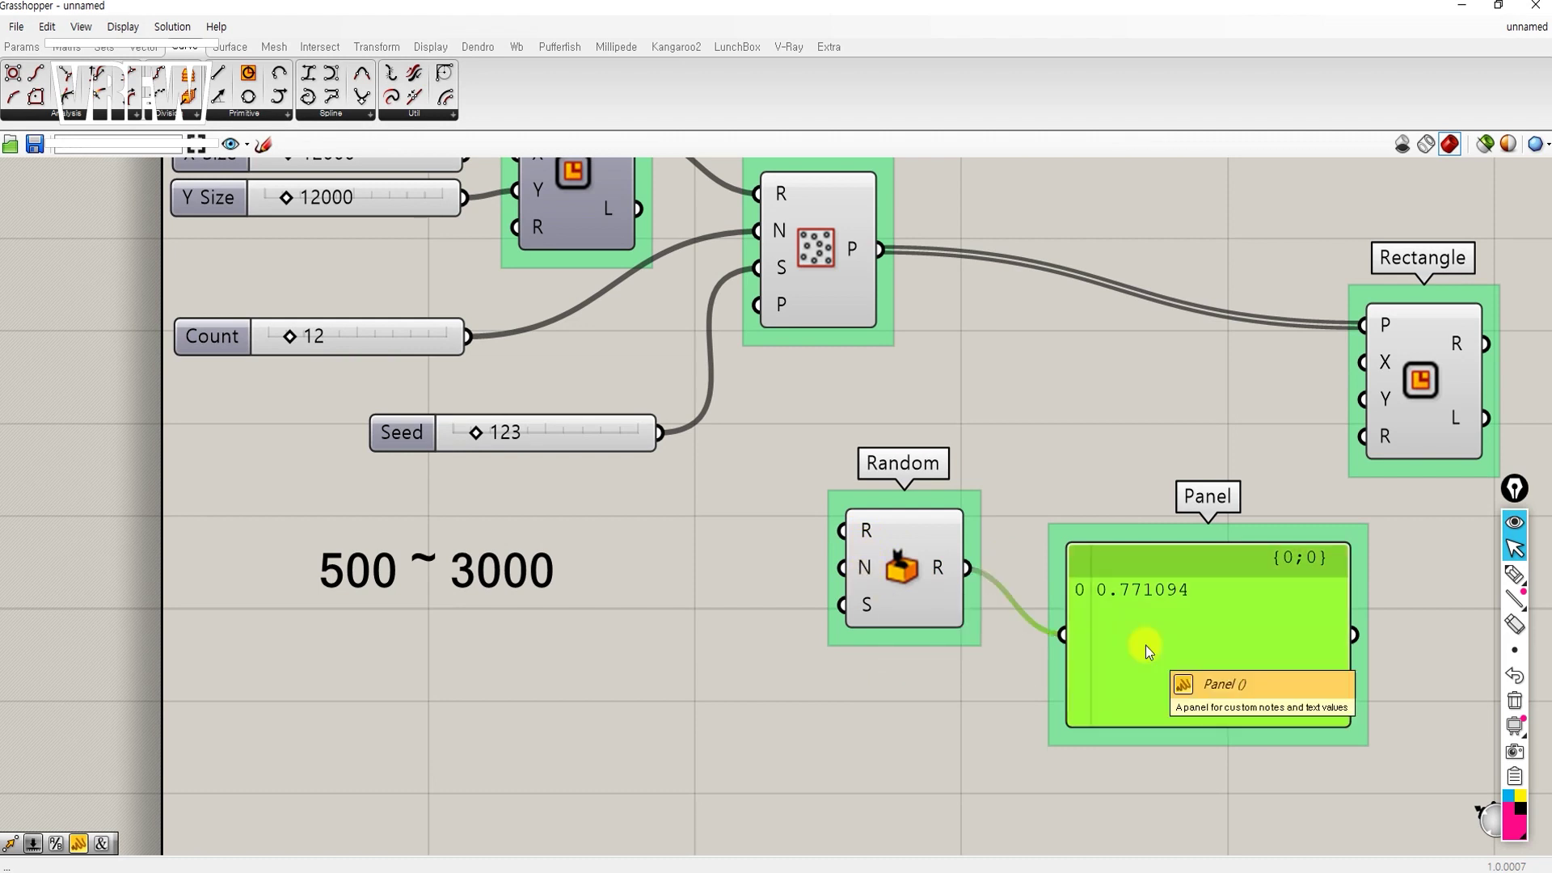
Step: Align the Random component with the Panel and move the "500 ~ 3000" note directly beneath the Seed slider
left_click(972, 648)
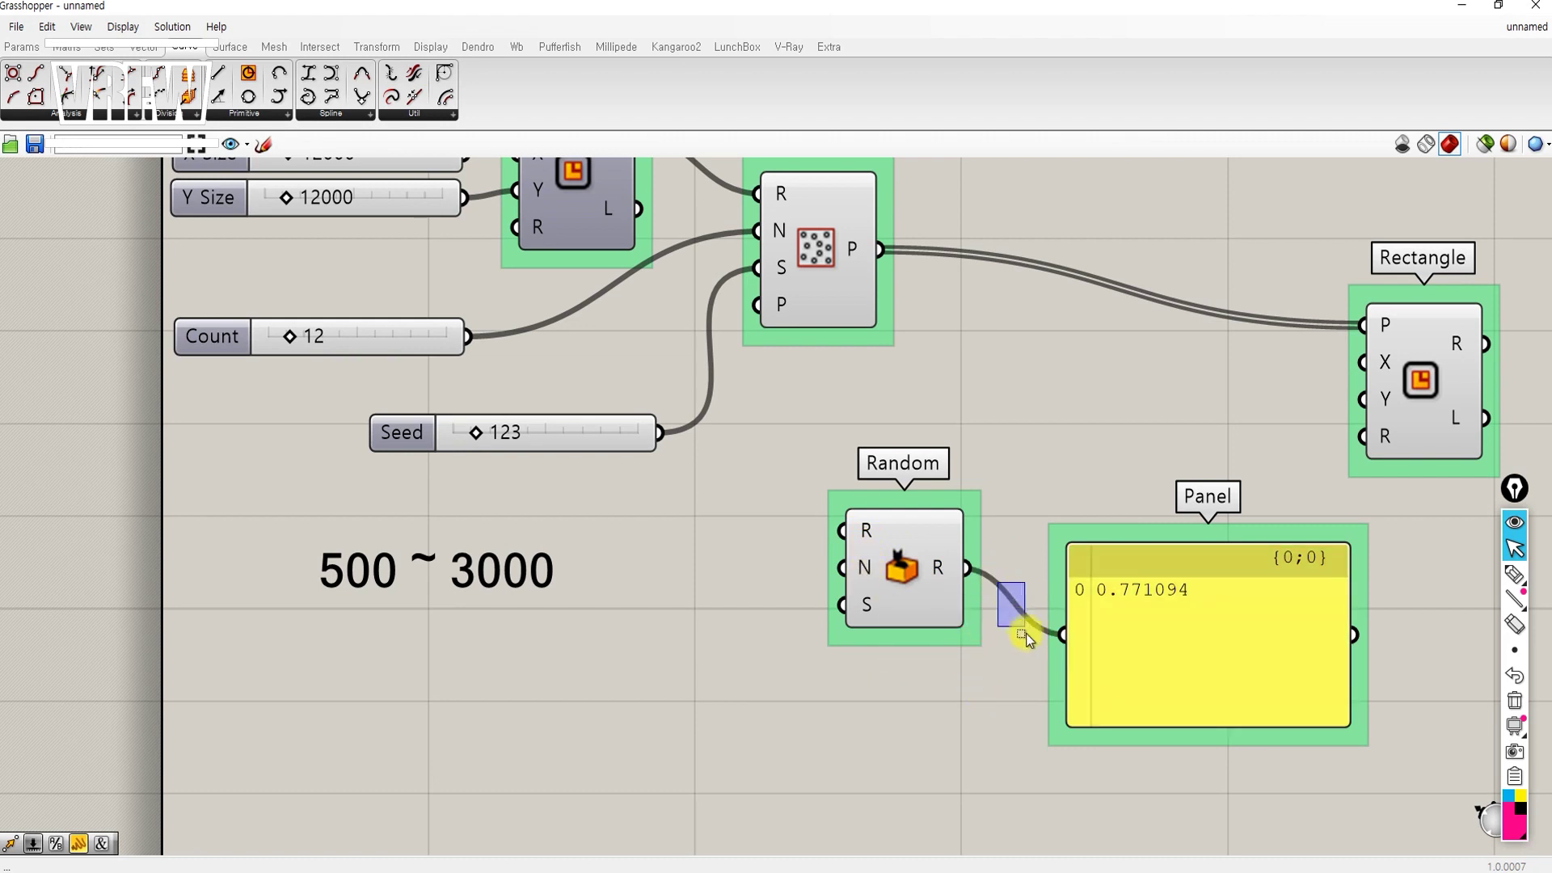
left_click_drag(929, 574, 969, 640)
left_click(822, 584)
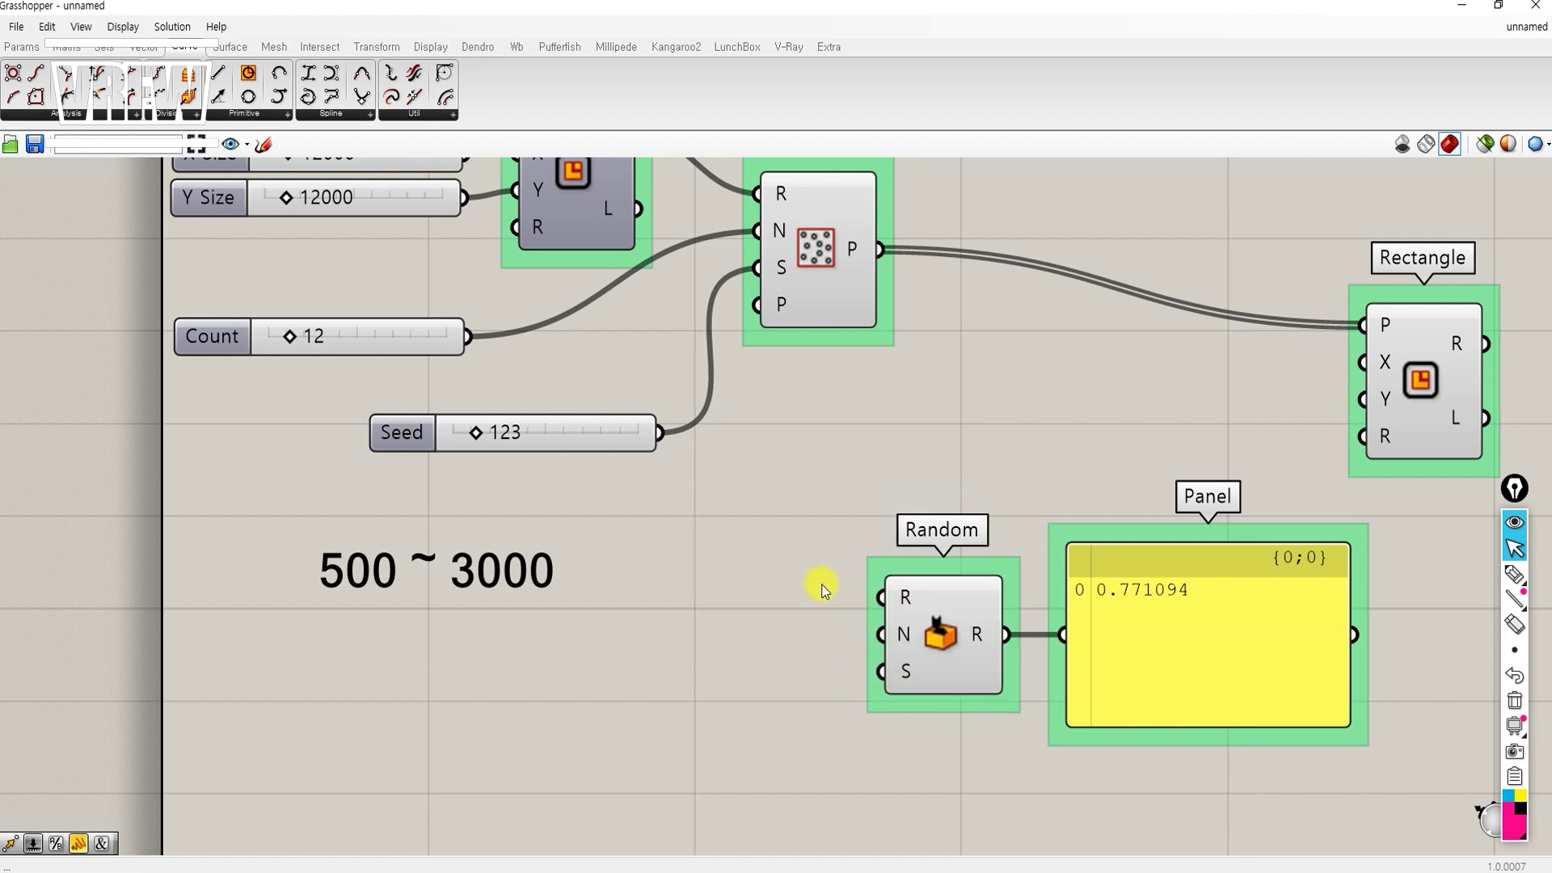
right_click_drag(822, 590, 875, 501)
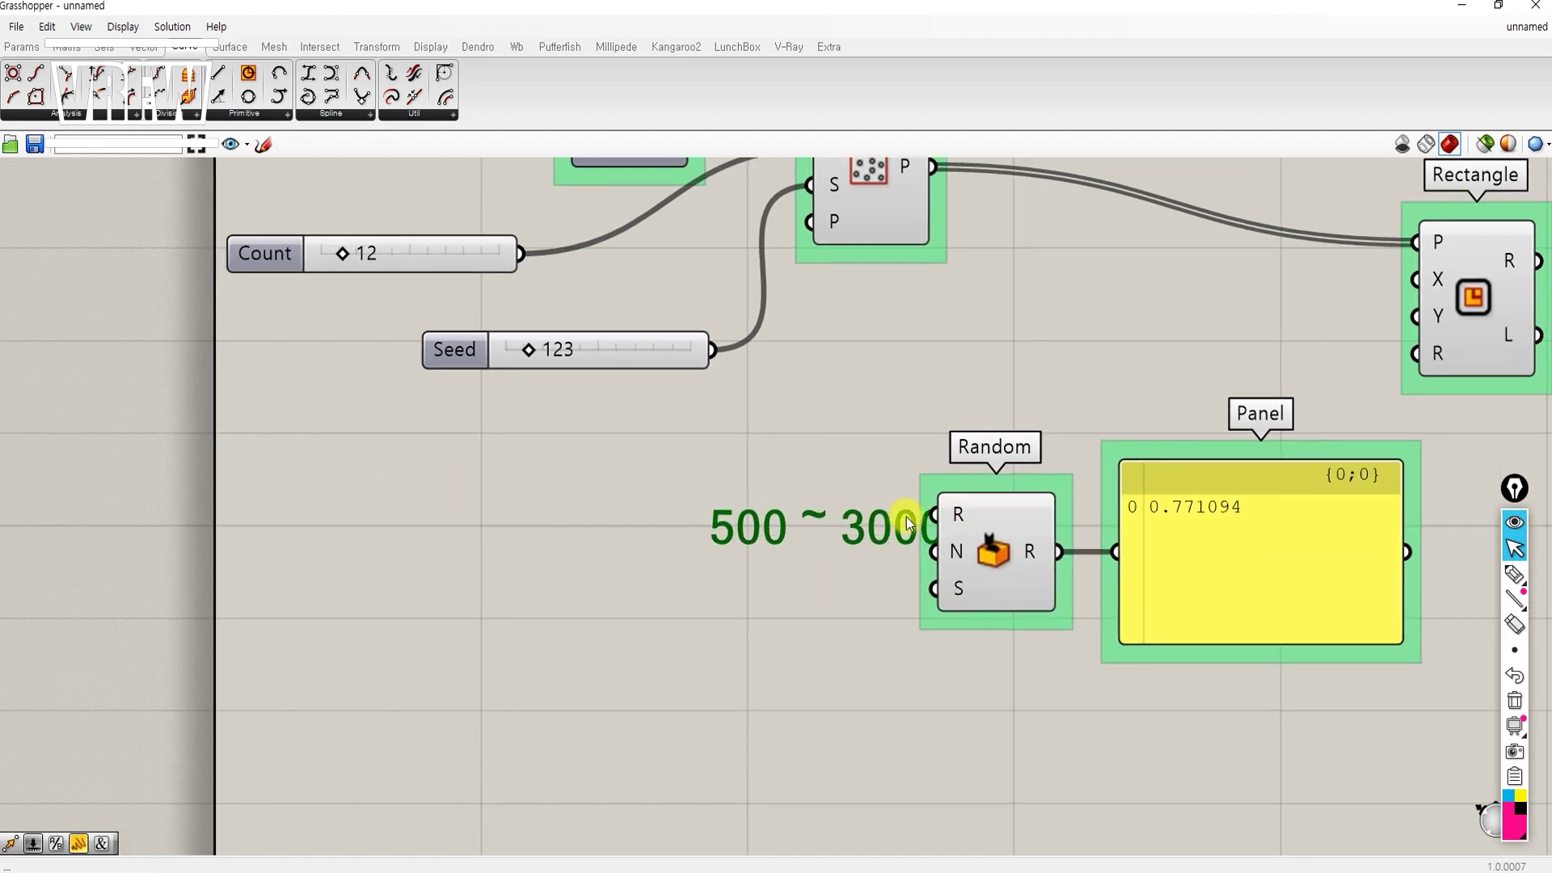
right_click_drag(826, 421, 824, 491)
left_click(843, 257)
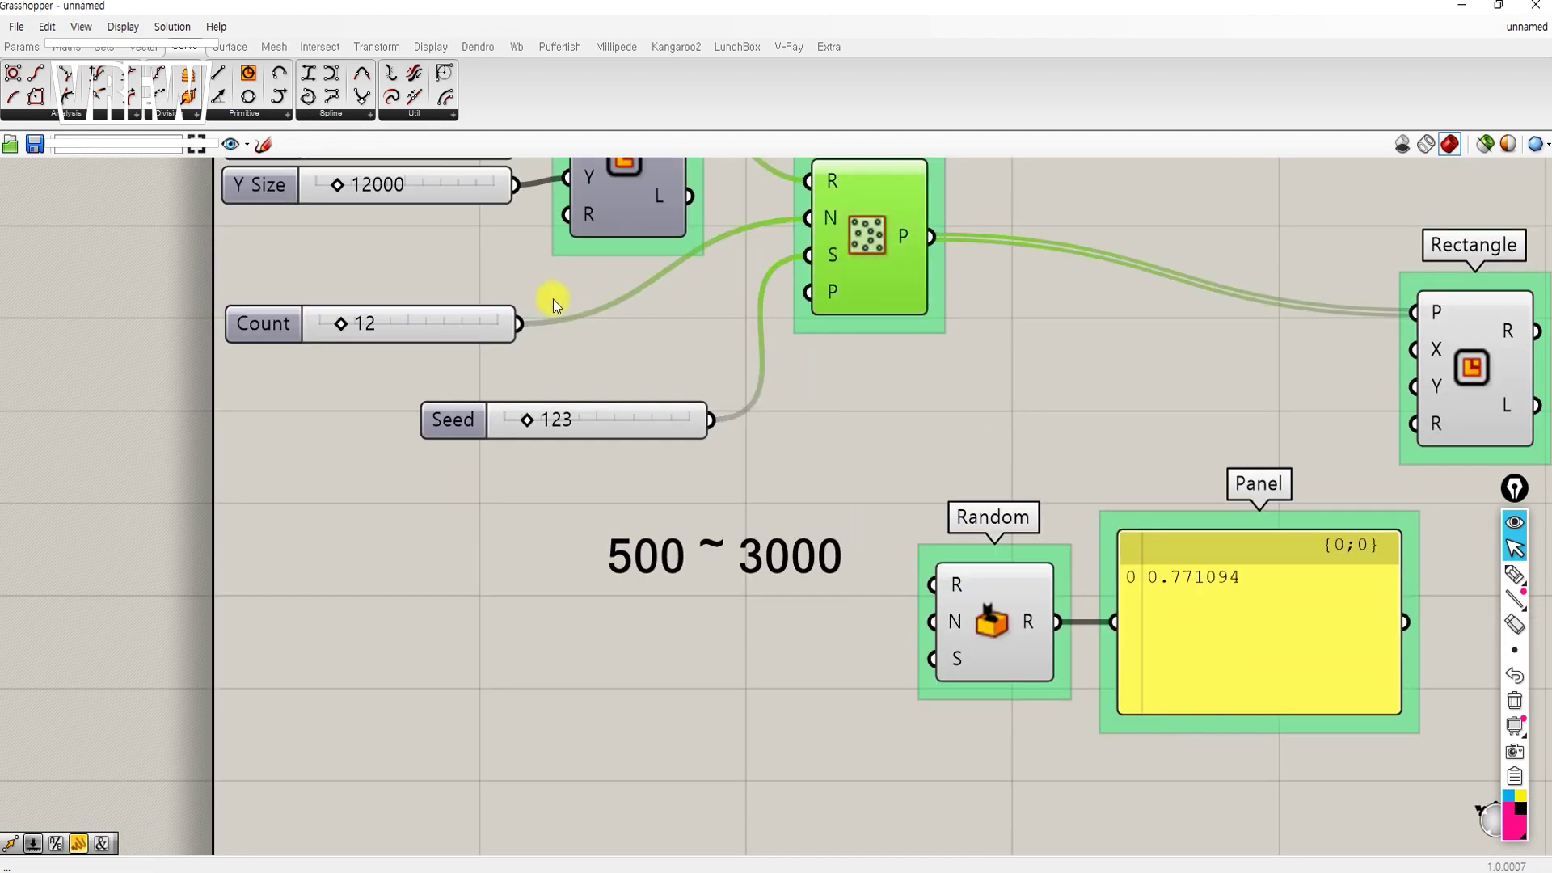
left_click(460, 334)
left_click(641, 513)
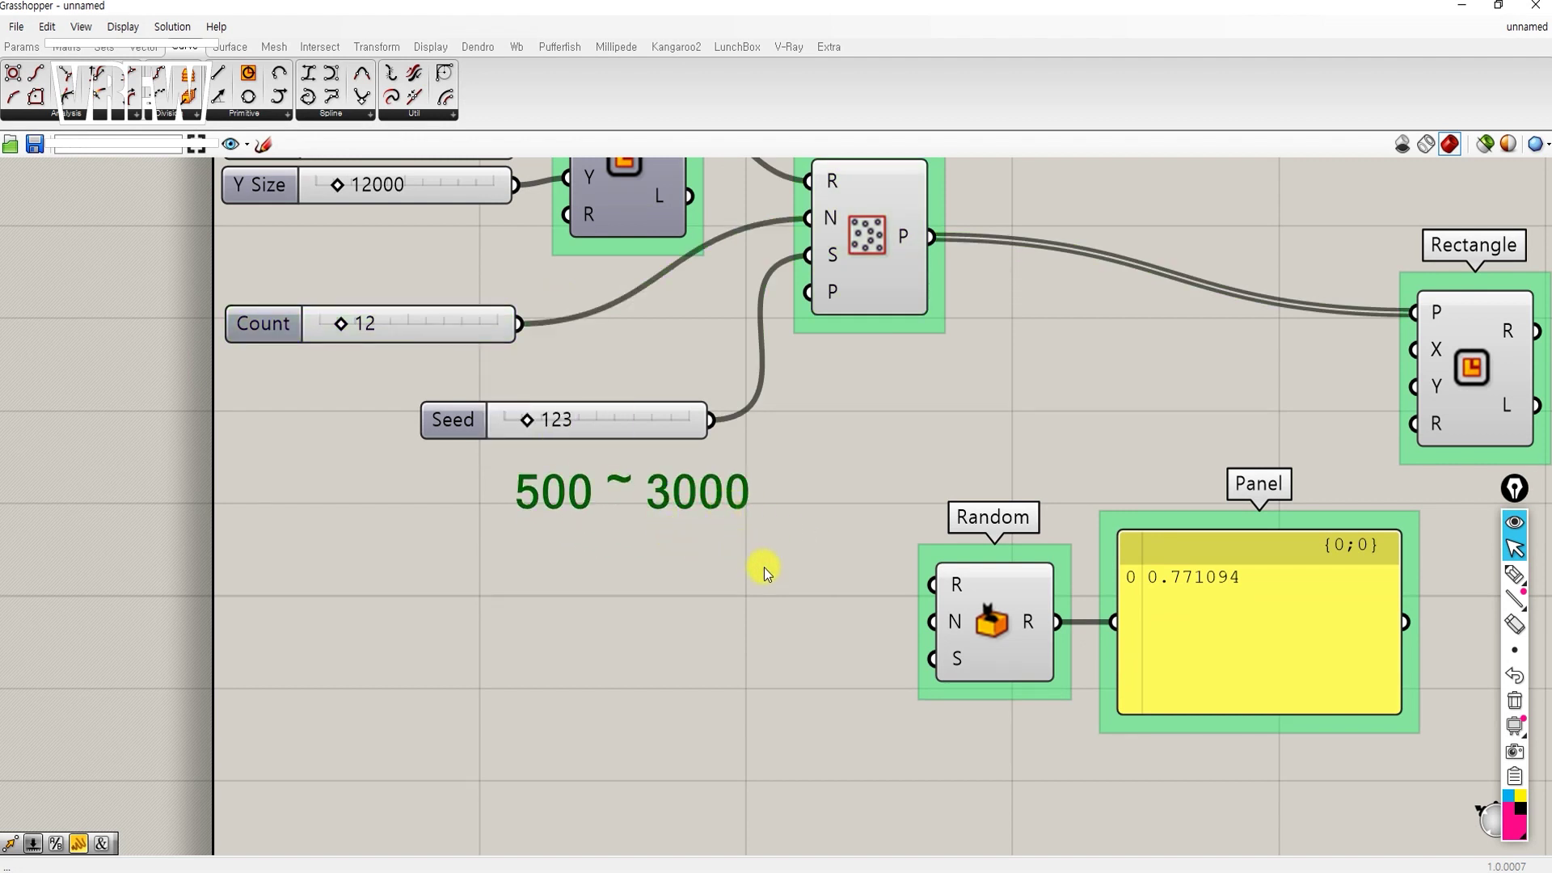
Step: Add a labelled Construct Domain component before Random and connect its output to Random's Range input
double_click(736, 563)
type("co")
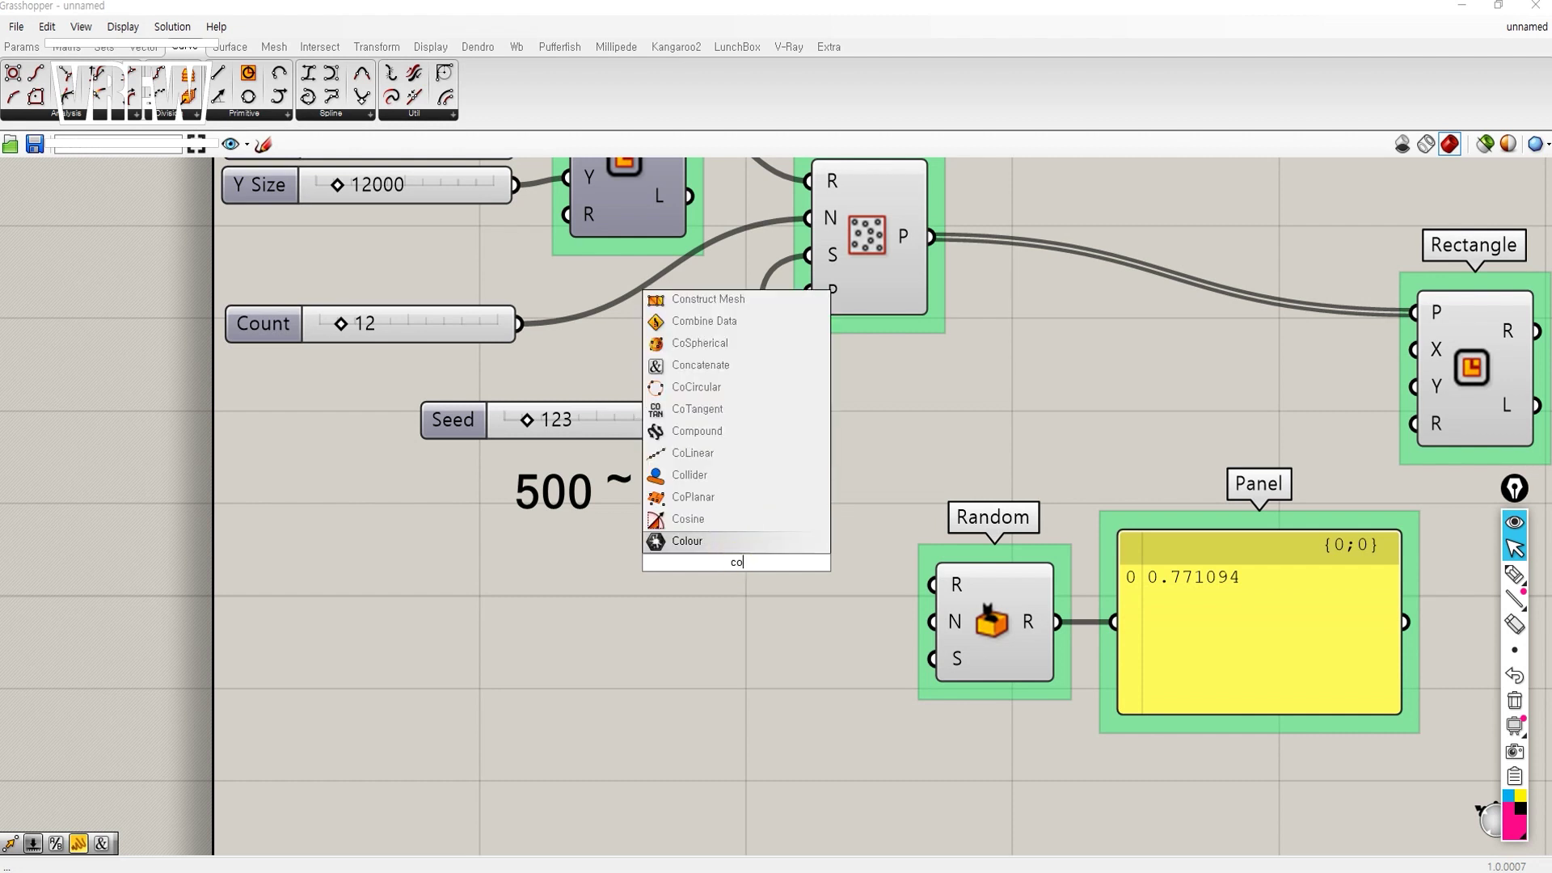
type("ntructdomia")
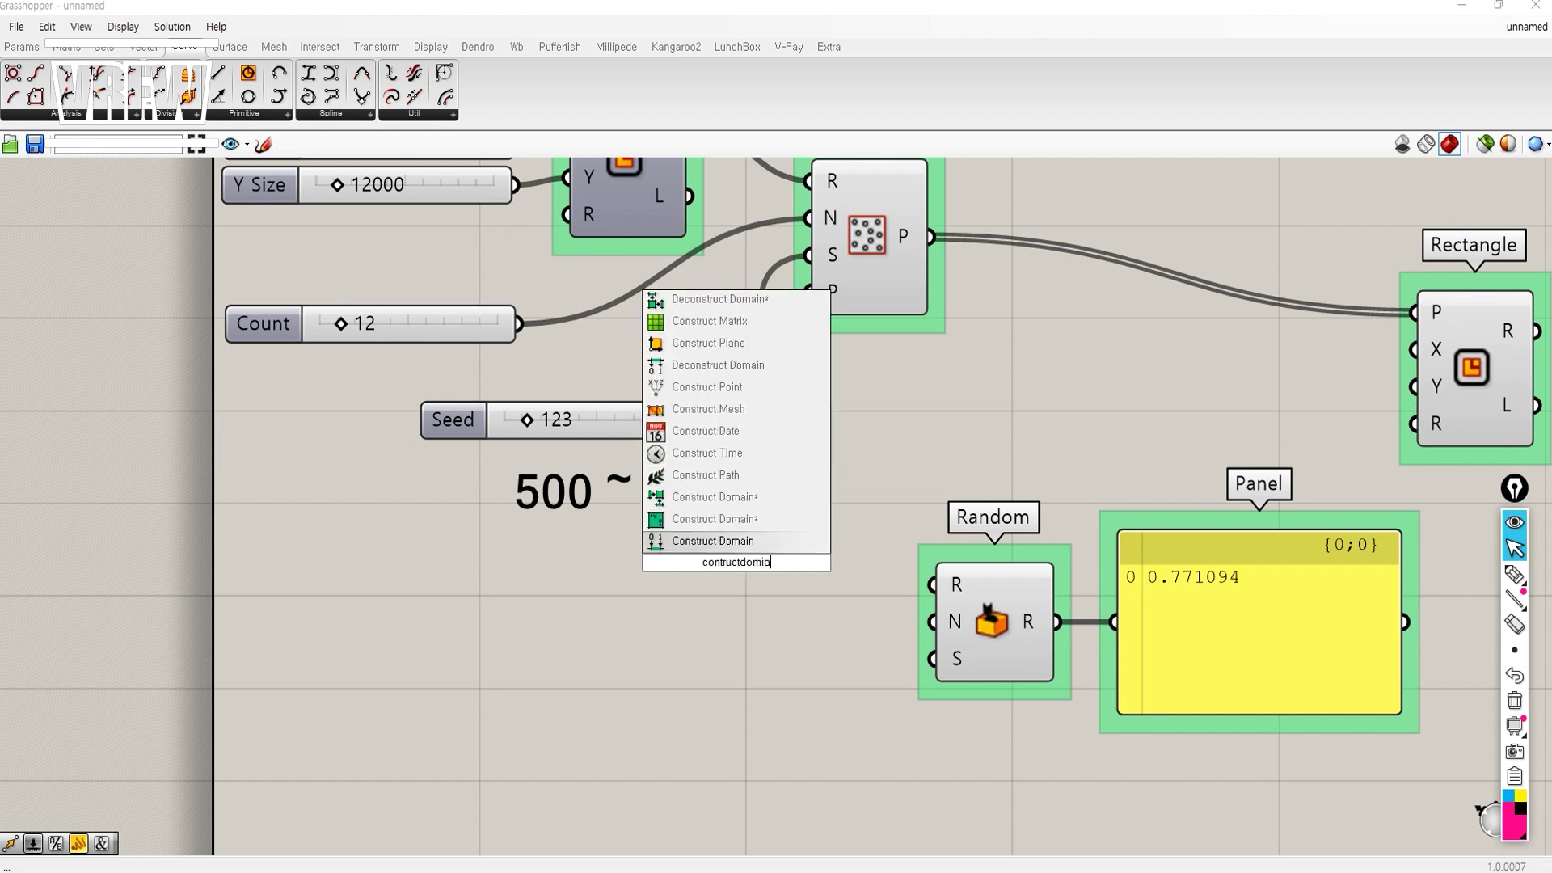
key("Return")
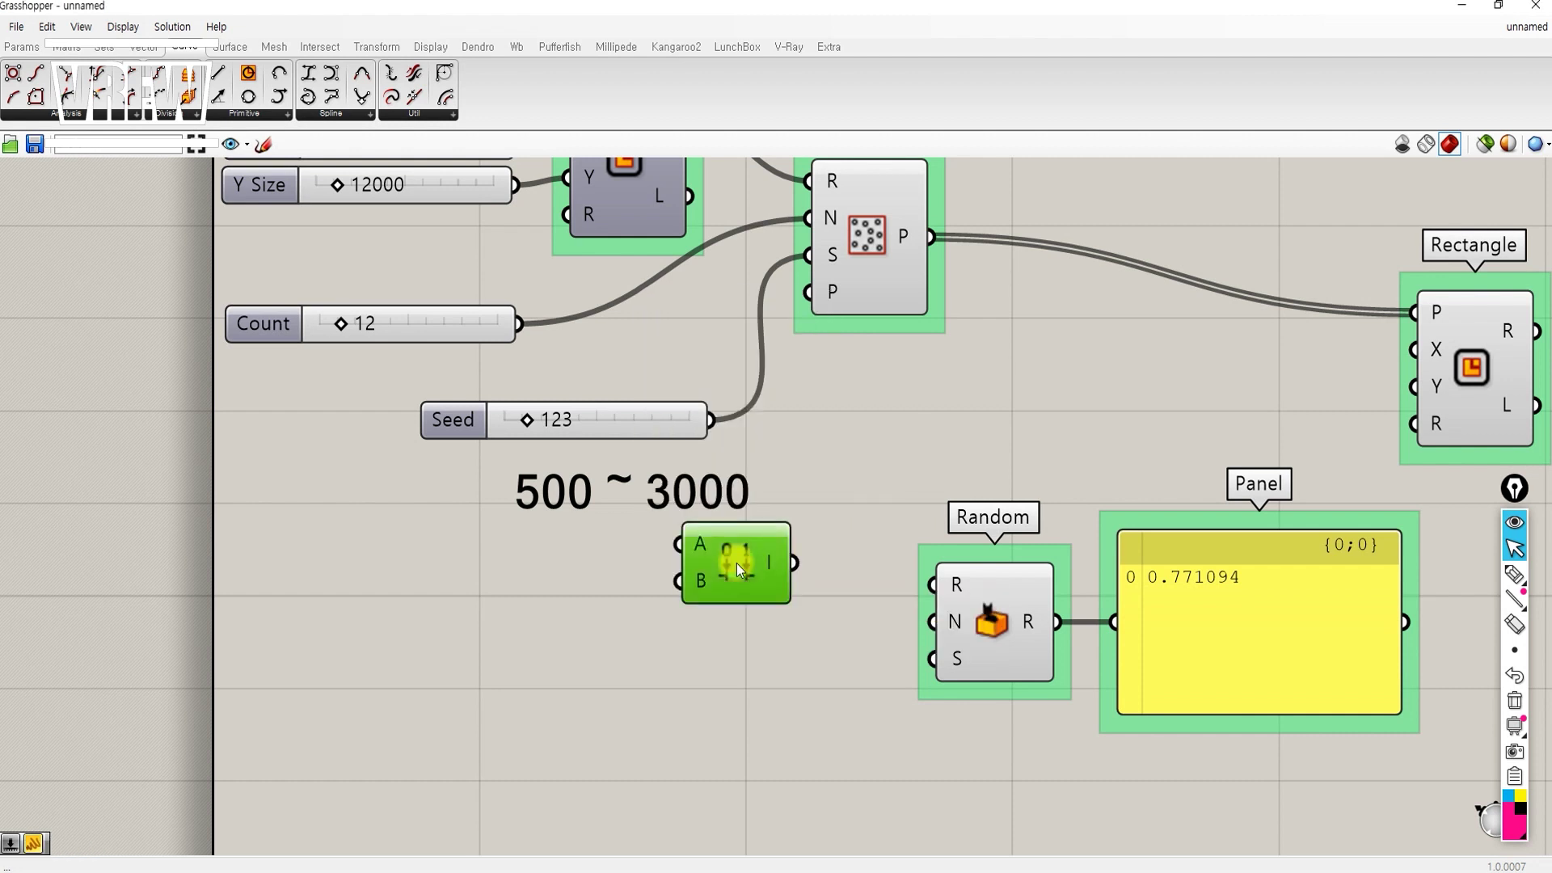
scroll(883, 569, "up", 1)
left_click_drag(900, 603, 950, 595)
right_click_drag(623, 644, 738, 622)
Step: Add two number sliders with values 500 and 3000 beside the Construct Domain component
double_click(693, 569)
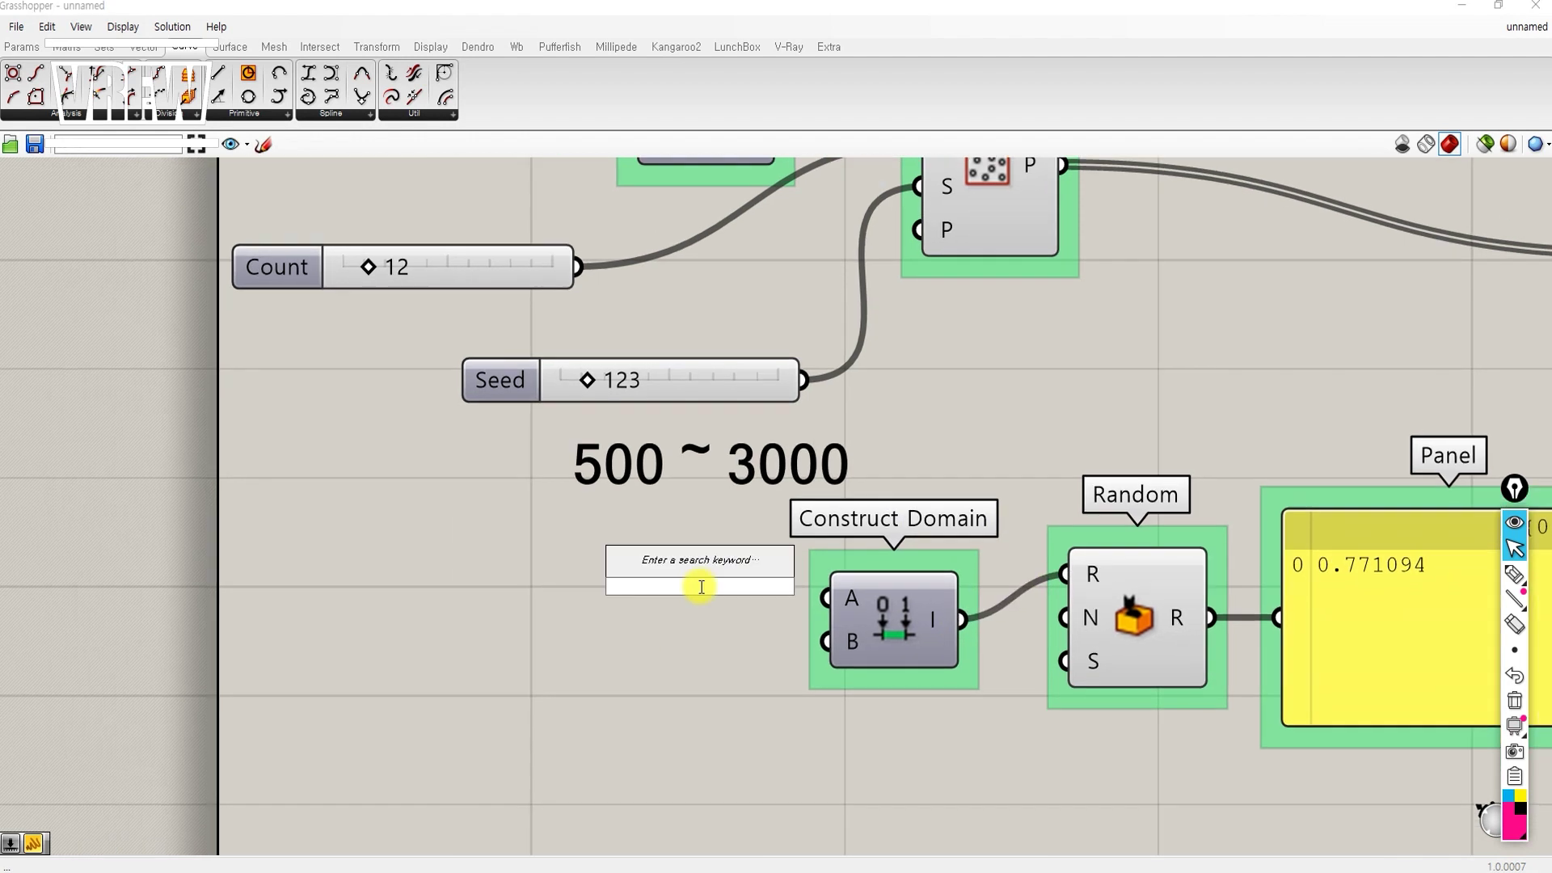
type("500")
key("Return")
double_click(604, 633)
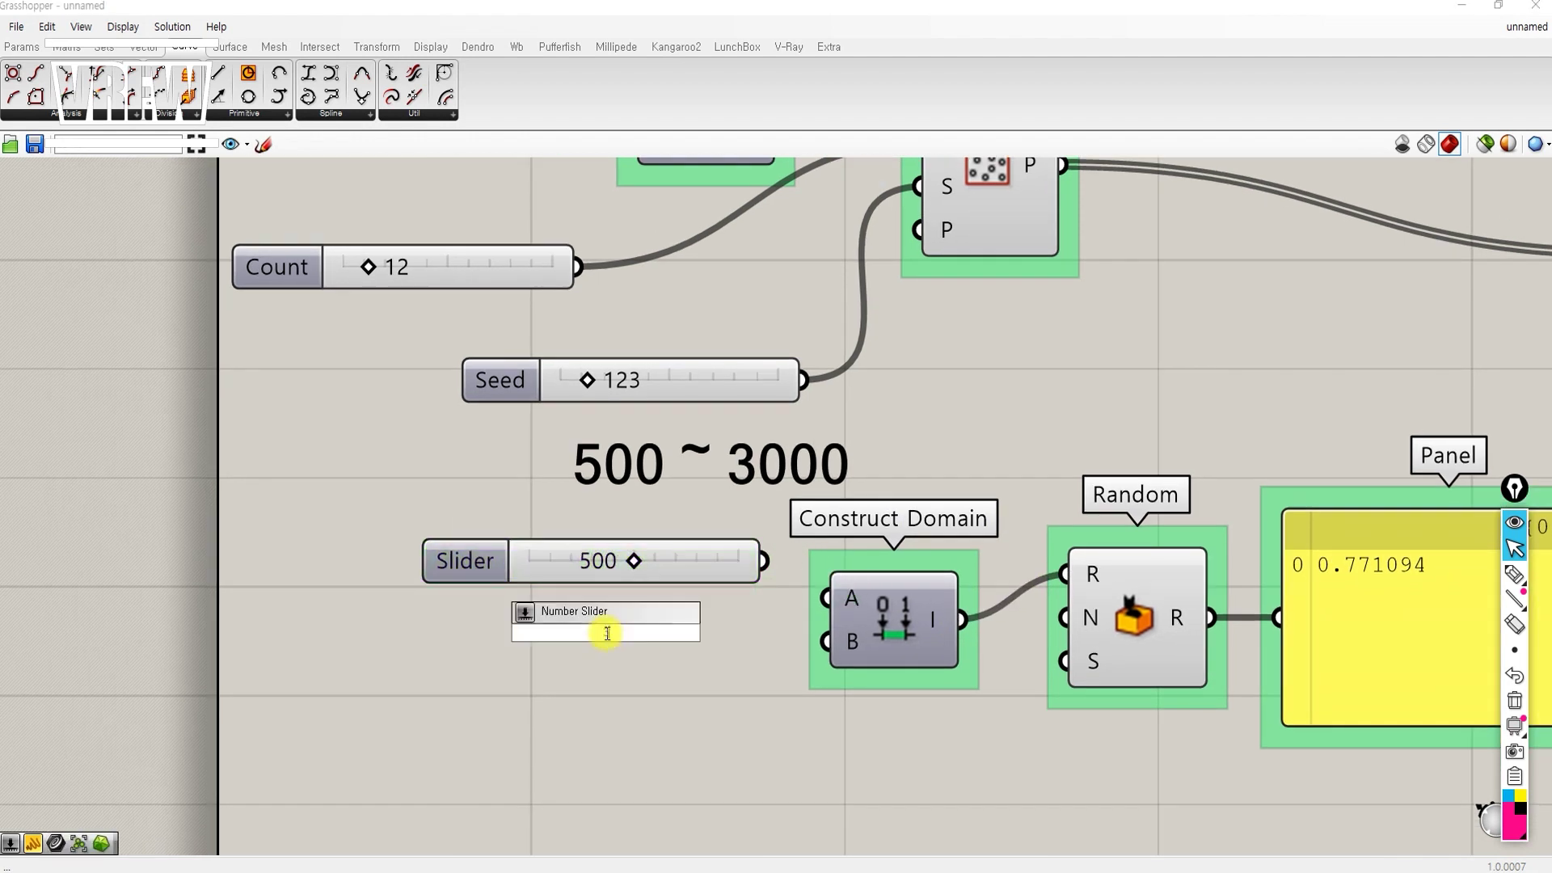
type("3000")
key("Return")
Step: Connect the 500 and 3000 sliders to Construct Domain's A and B inputs and line them up with those inputs
left_click_drag(824, 599, 763, 561)
left_click_drag(824, 641, 778, 632)
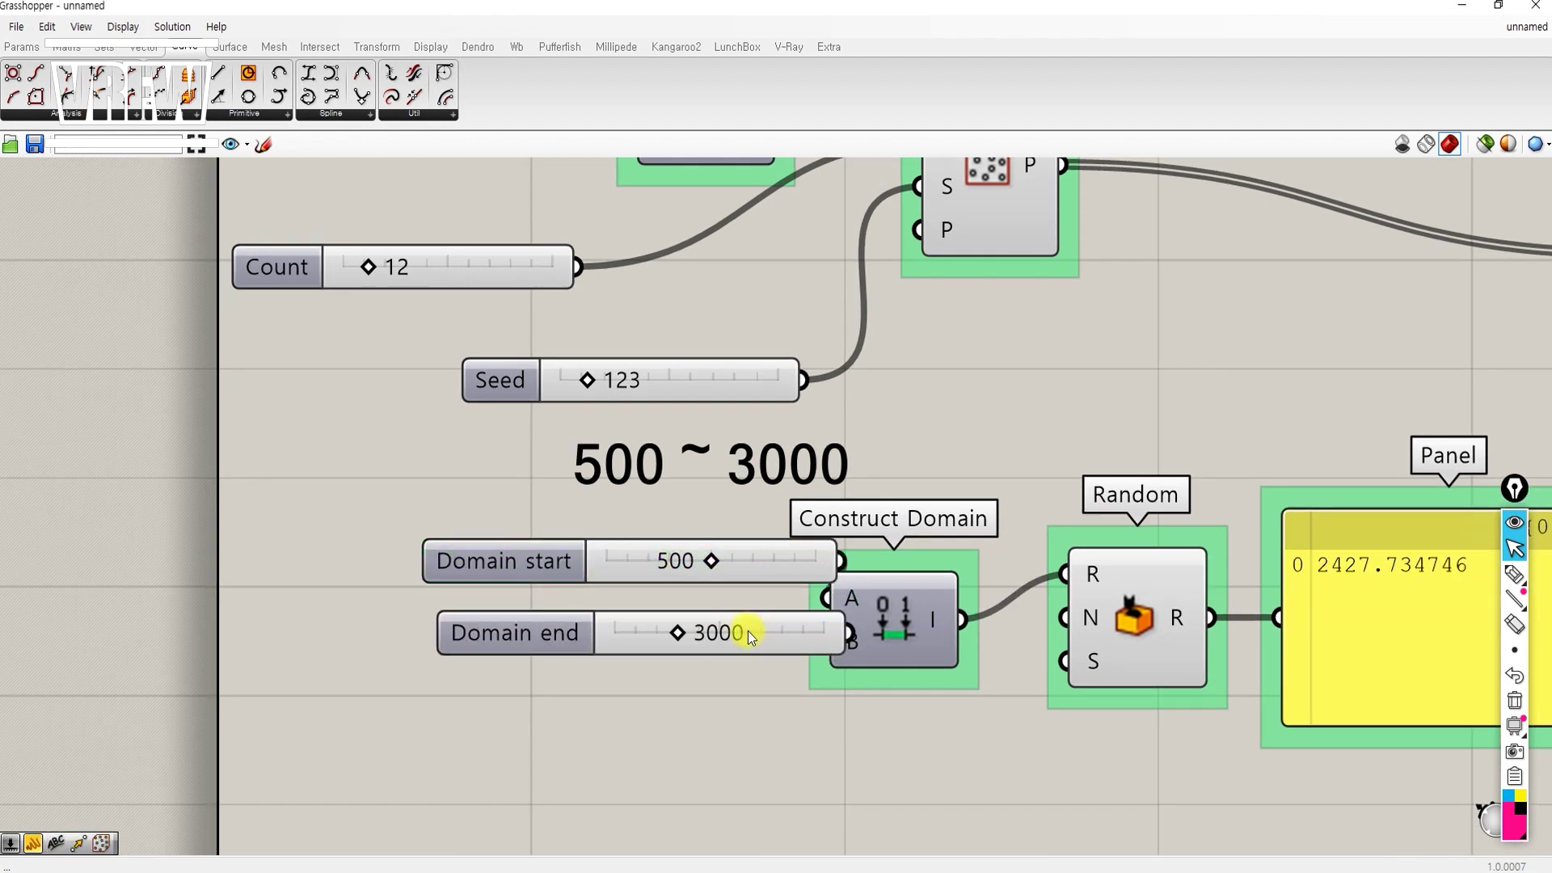
left_click(681, 636)
left_click_drag(763, 556, 698, 593)
left_click(710, 546)
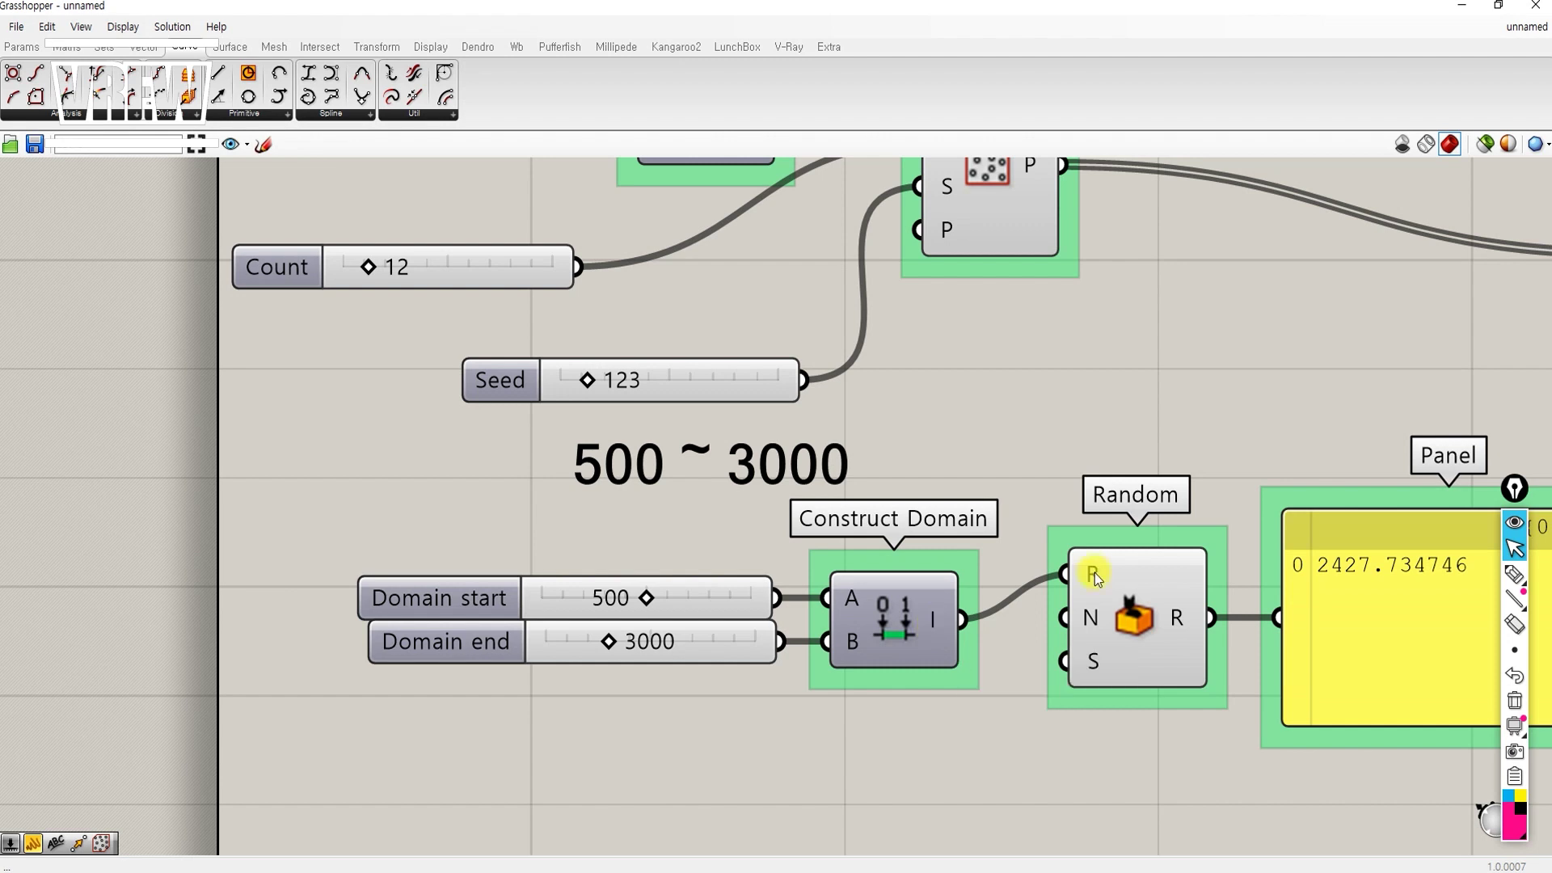
Step: Delete the "500 ~ 3000" note below the Seed slider
scroll(1132, 613, "down", 2)
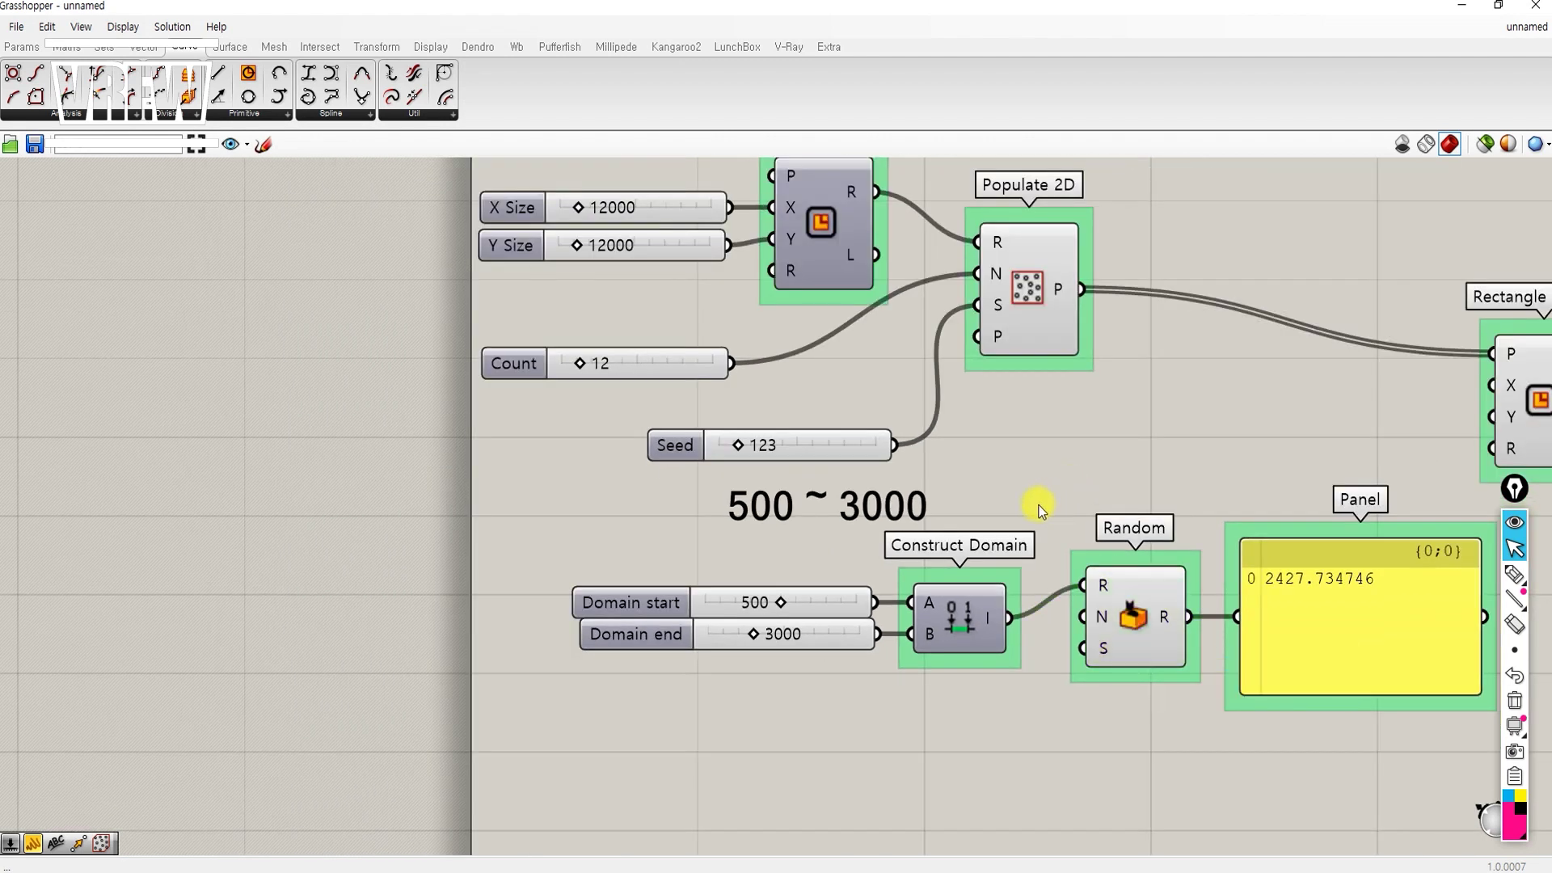
left_click_drag(953, 505, 886, 514)
key("Delete")
Step: Connect the Count slider to the Random component's Number input as well
right_click_drag(918, 327, 918, 351)
left_click(1010, 325)
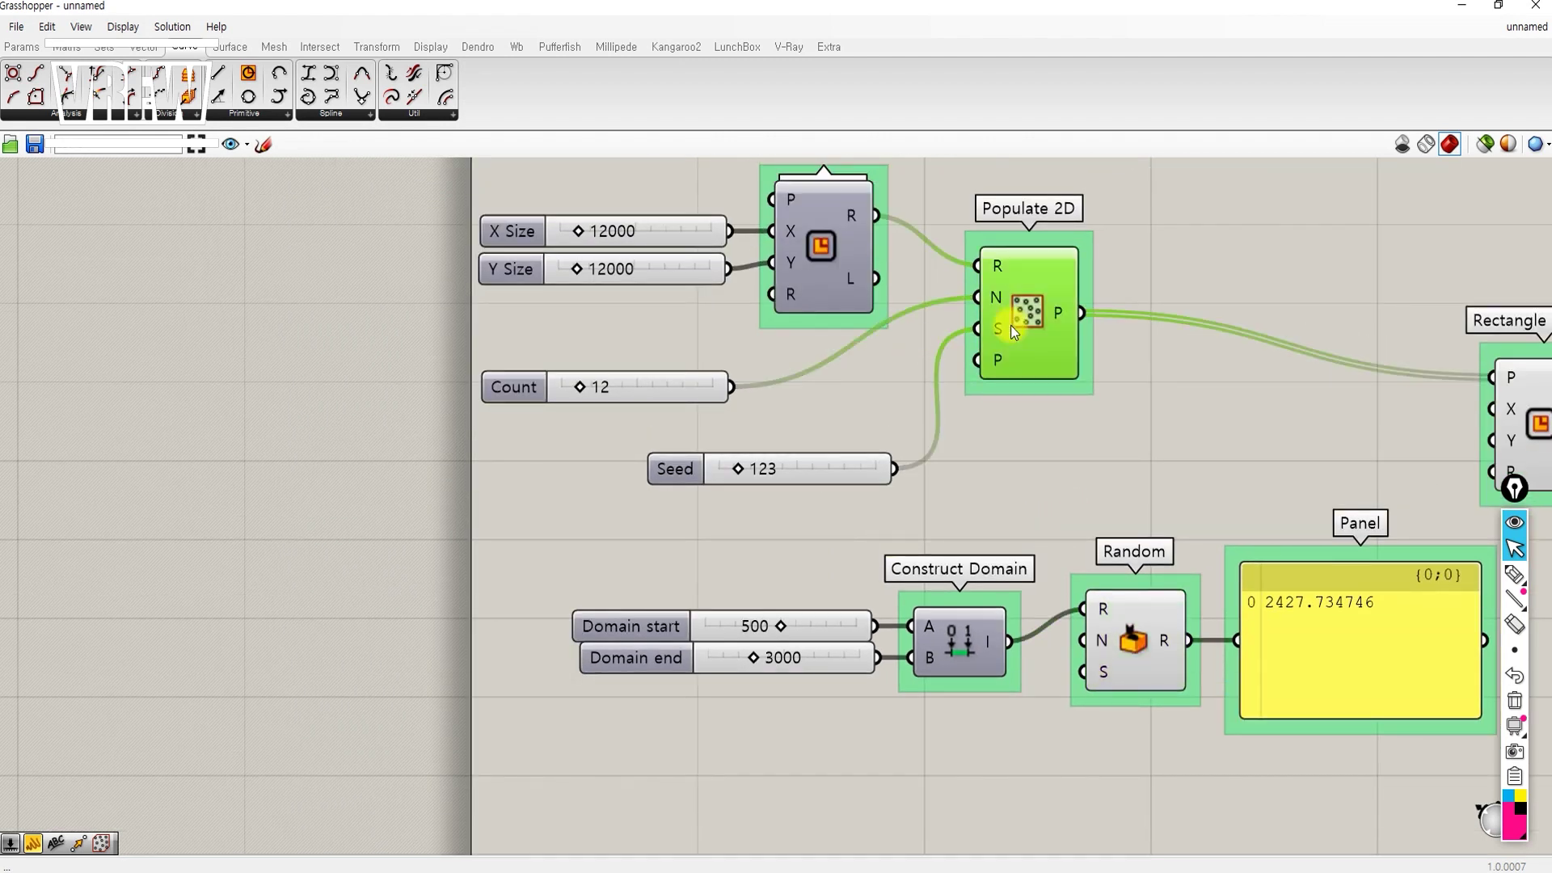
left_click_drag(733, 386, 1082, 640)
left_click(1096, 540)
scroll(1220, 549, "down", 1)
scroll(1263, 547, "up", 1)
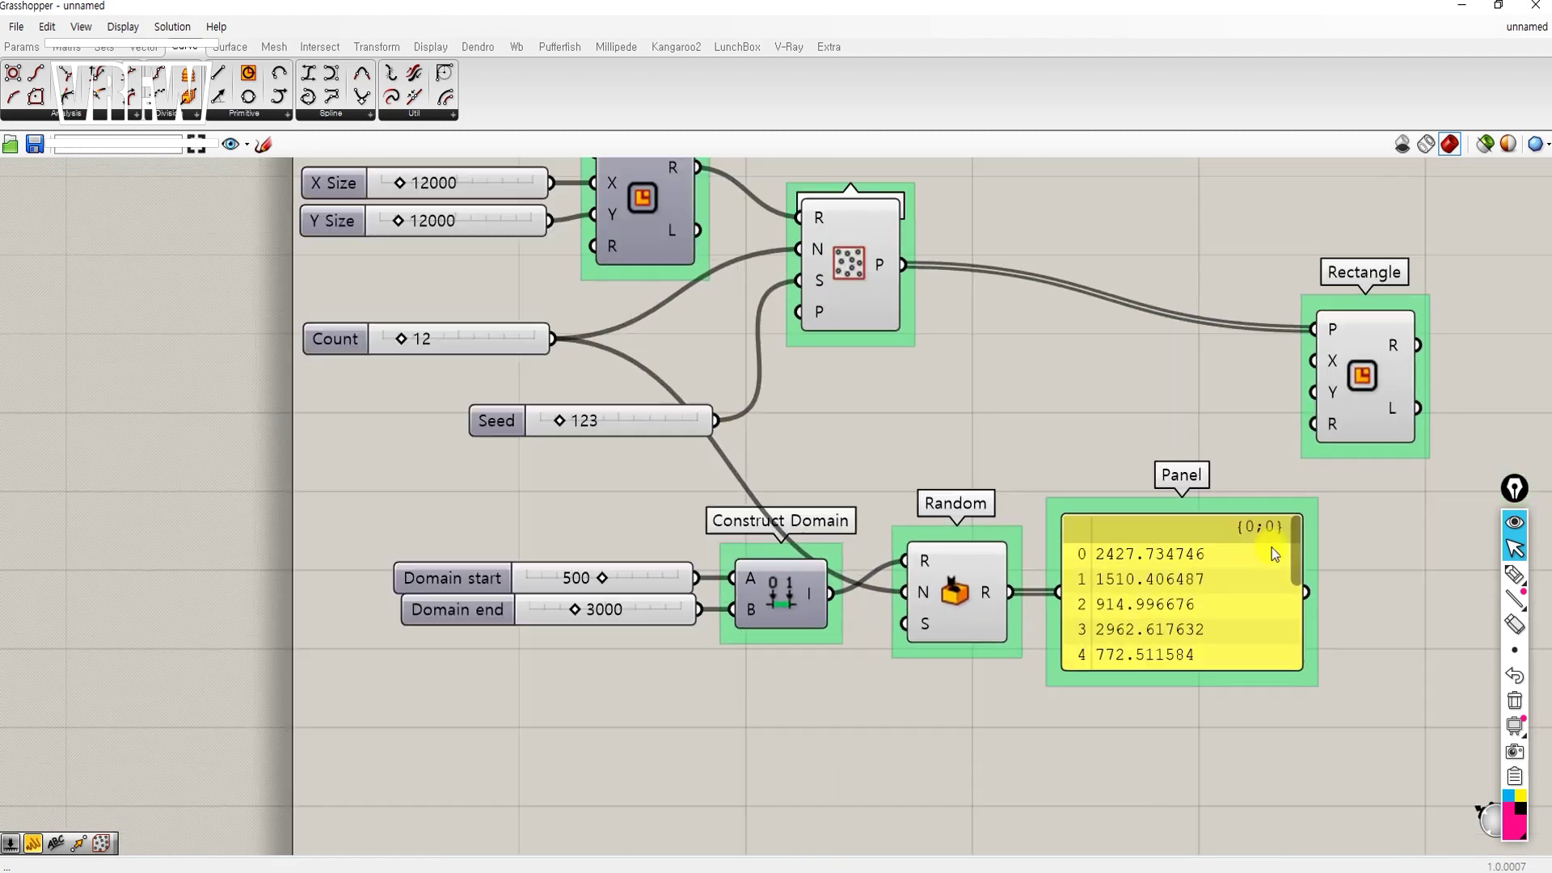
Step: Look through the random values in the Panel and move the Panel down and away from Random
mouse_move(1292, 554)
left_mouse_down()
mouse_move(1297, 628)
mouse_move(1287, 558)
left_mouse_up()
scroll(1202, 596, "down", 1)
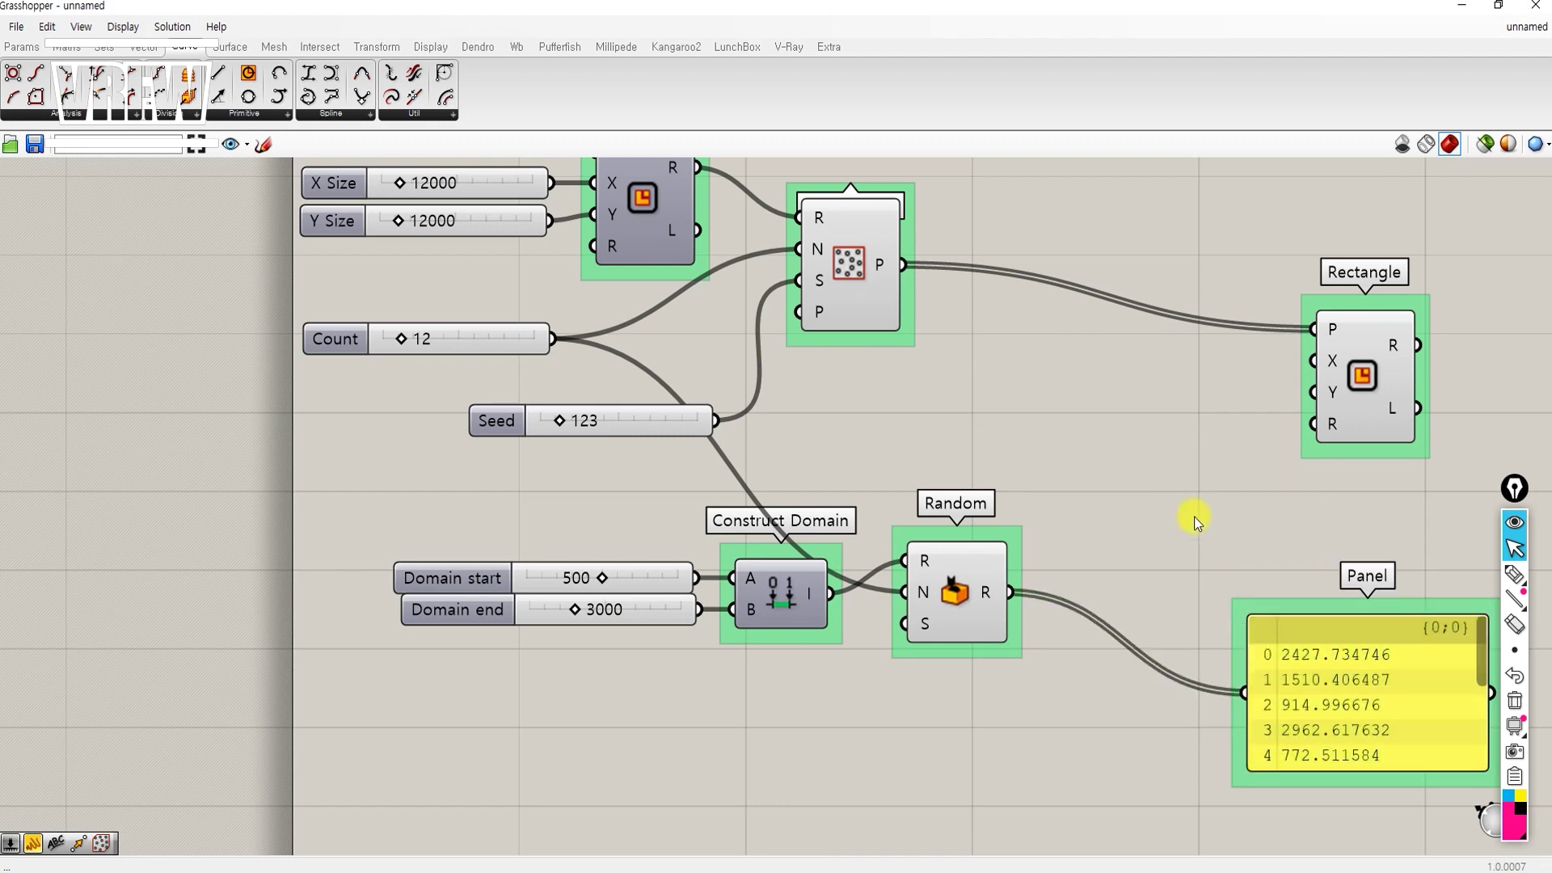
scroll(1046, 647, "up", 1)
Step: Move Random and its domain components closer to the second Rectangle and connect Random's output to that Rectangle's X and Y inputs
left_click_drag(925, 758, 428, 653)
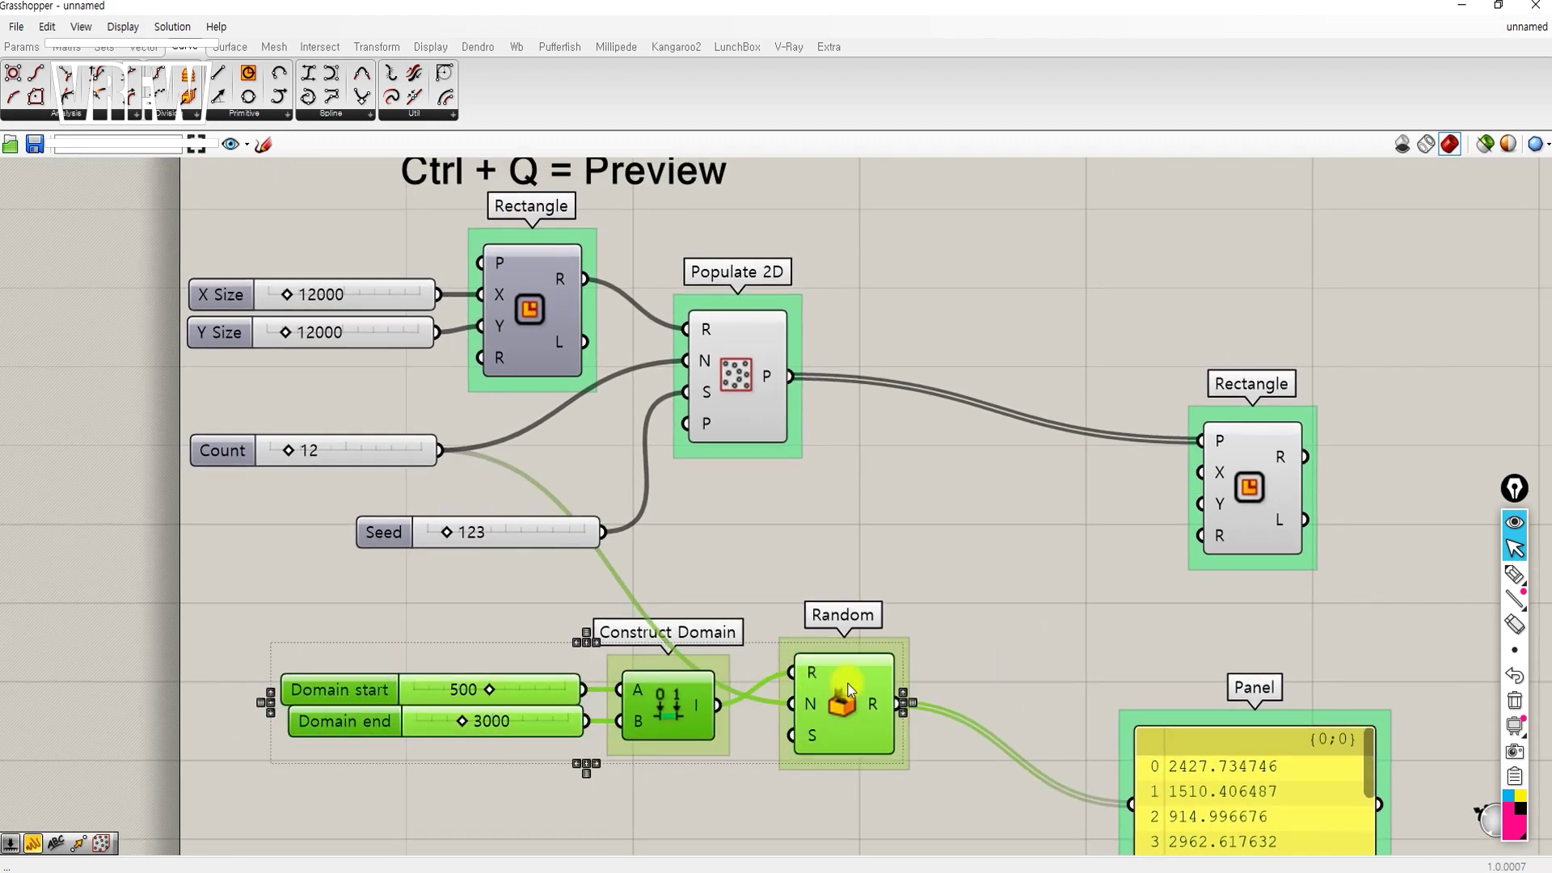
left_click(1025, 615)
left_click_drag(847, 684, 1192, 474)
right_click(1199, 496)
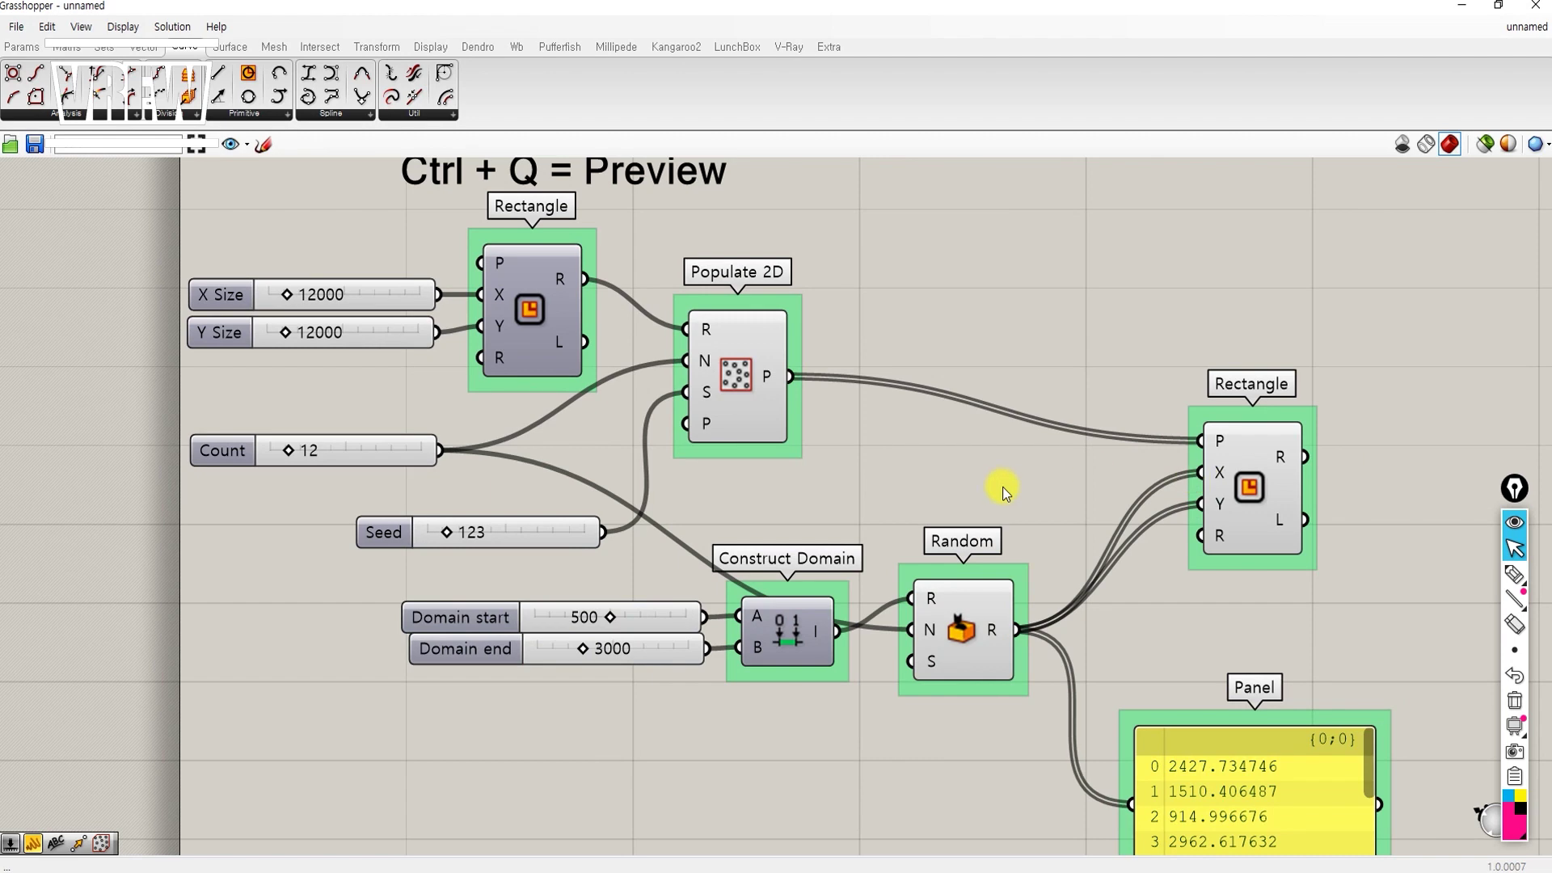
Step: Show the Rhino viewport beside the definition and inspect the randomly sized rectangles on the populated points
left_click_drag(1194, 6, 1551, 123)
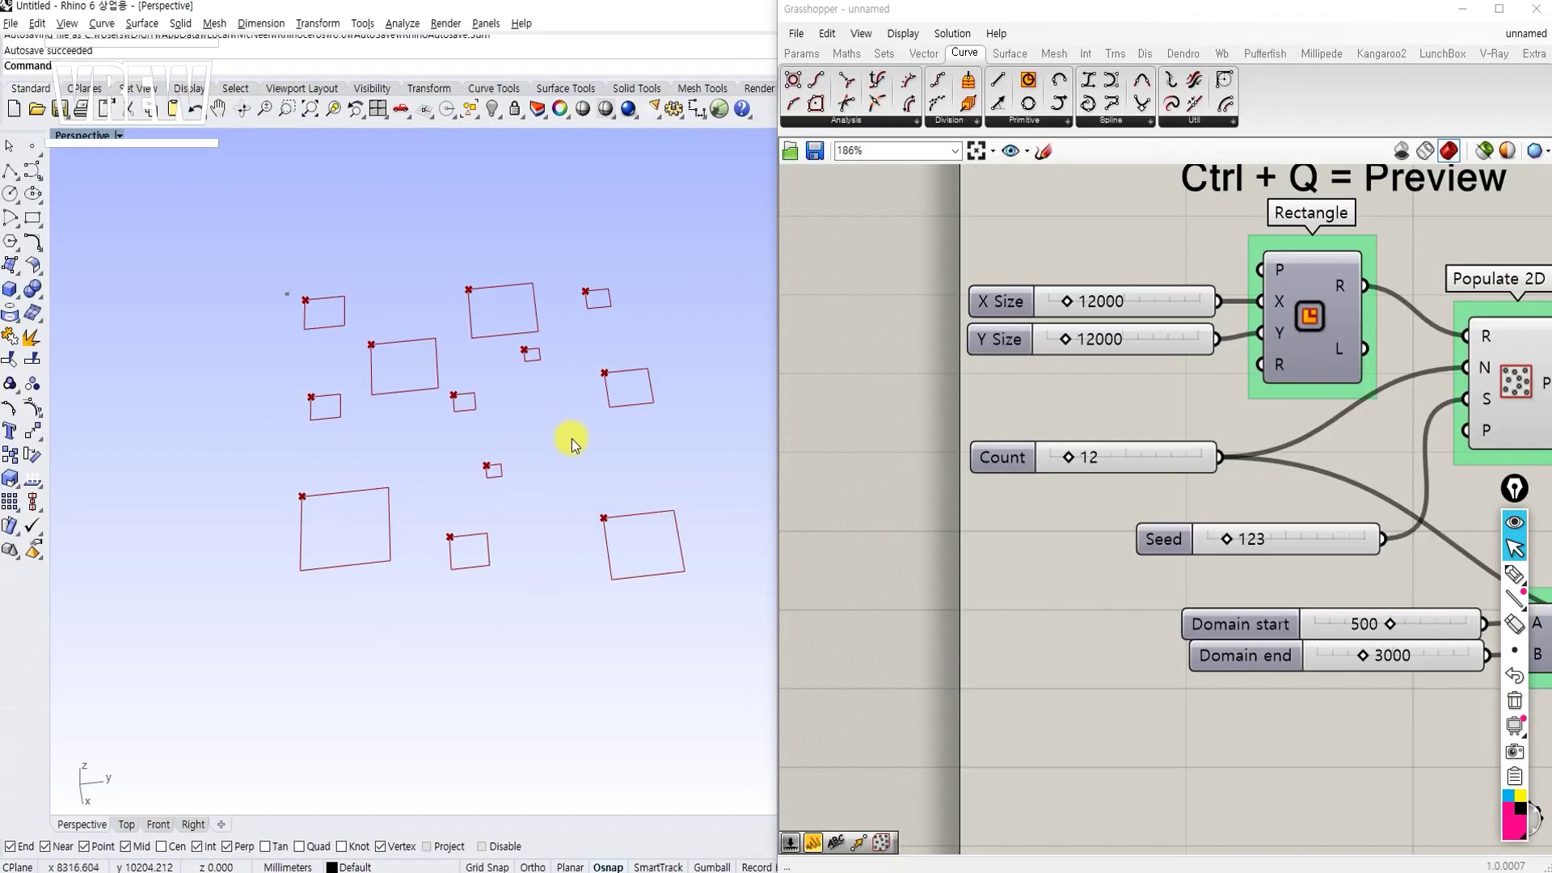
right_click_drag(571, 440, 514, 484)
right_click_drag(1157, 418, 1010, 424)
scroll(1296, 429, "down", 1)
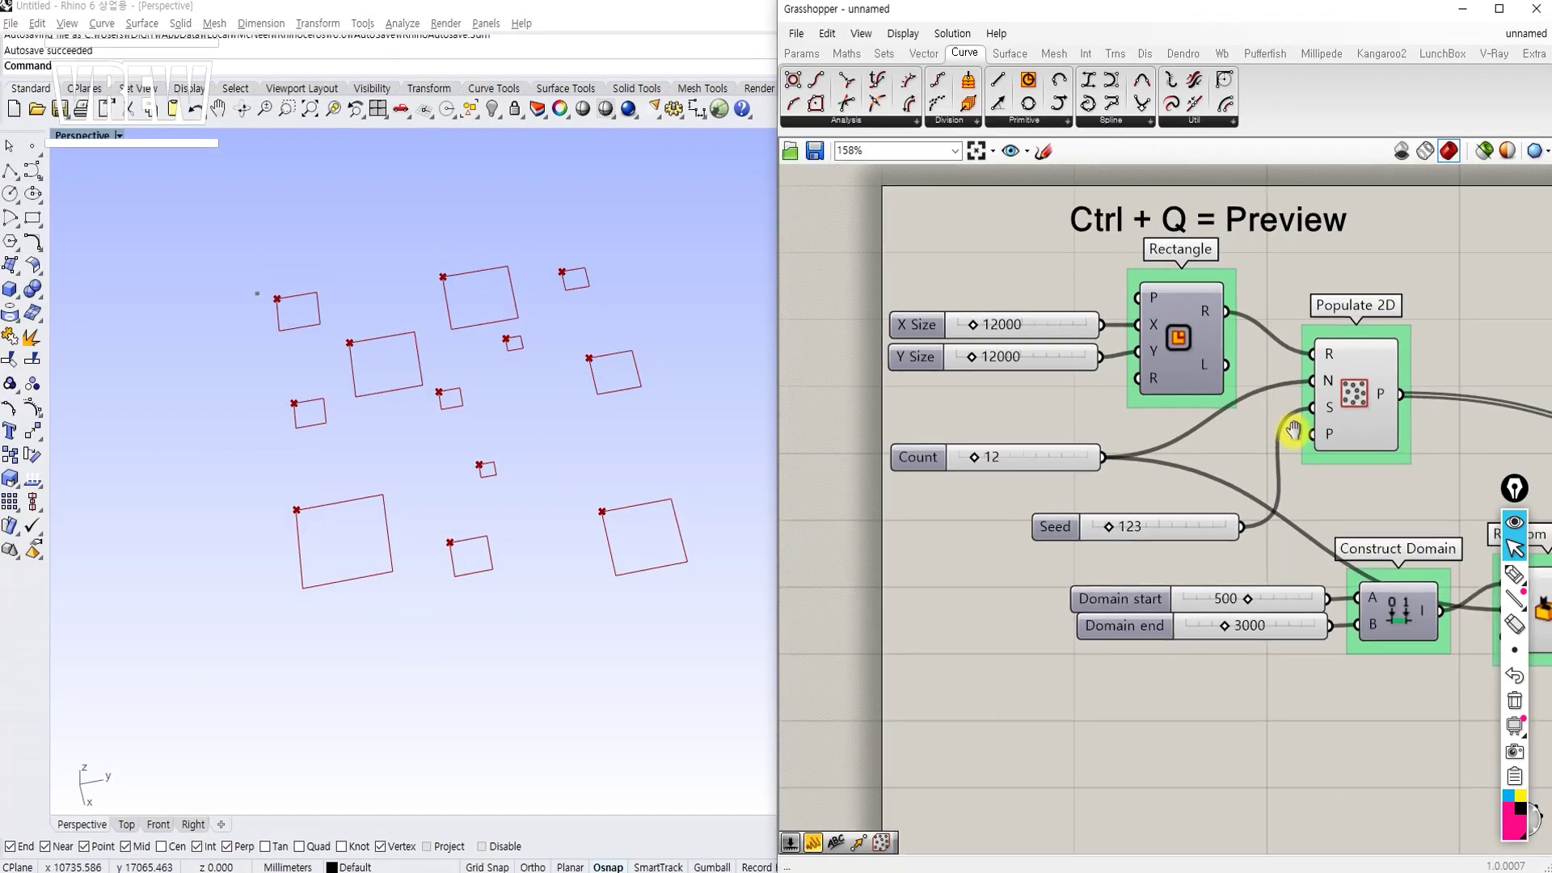
right_click_drag(1450, 462, 1019, 407)
Step: Delete the Panel from Random's output and reposition the Count and Seed sliders to tidy the definition
left_click(1238, 667)
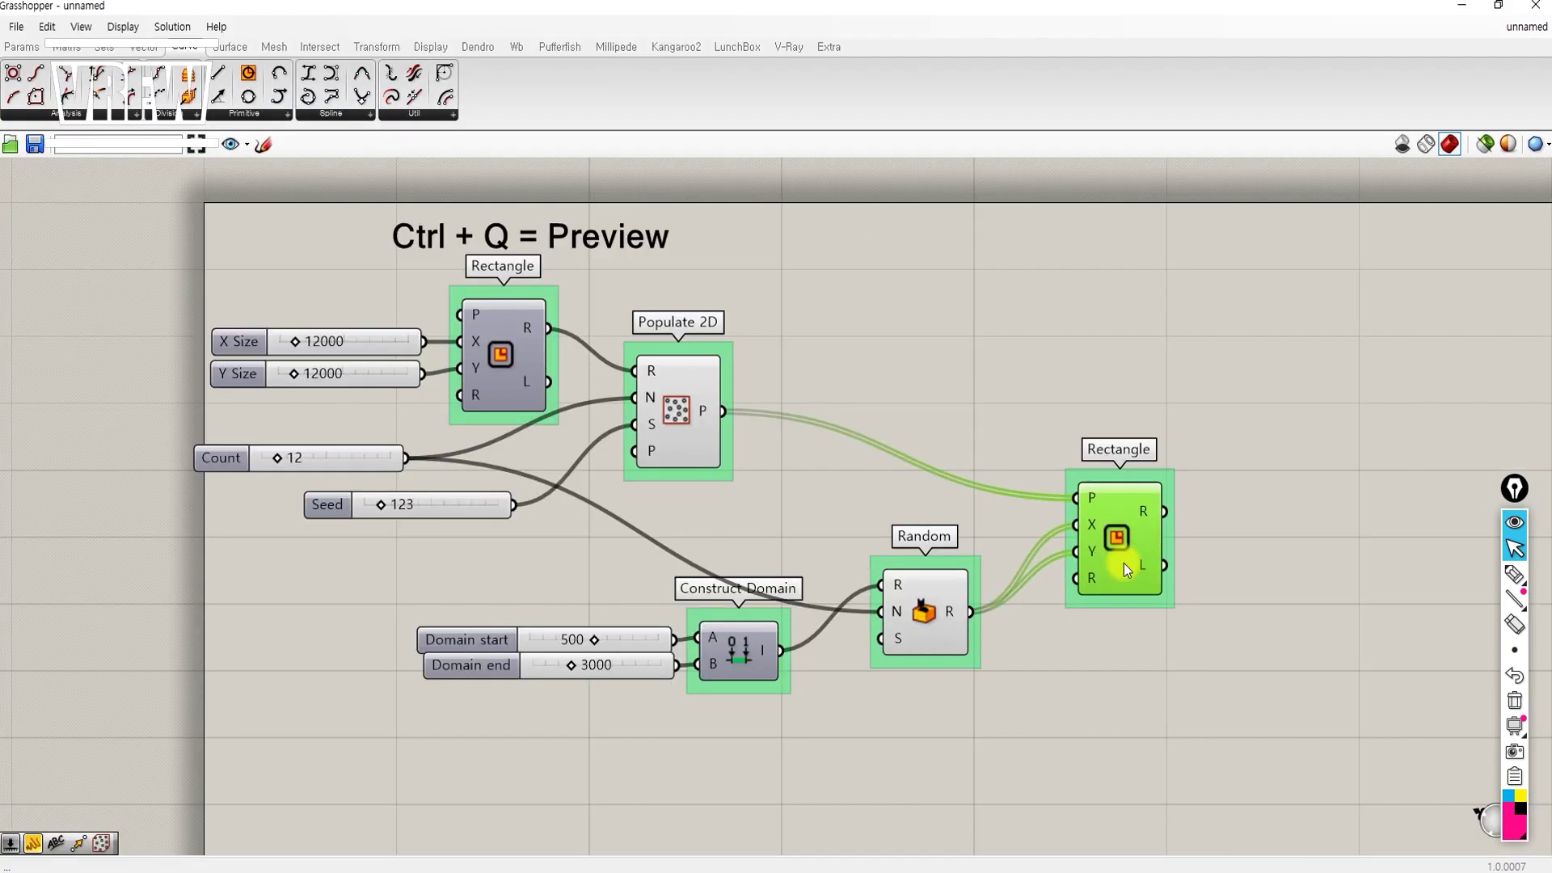
left_click(831, 391)
right_click_drag(590, 378, 703, 379)
left_click_drag(550, 324, 496, 391)
left_click(618, 367)
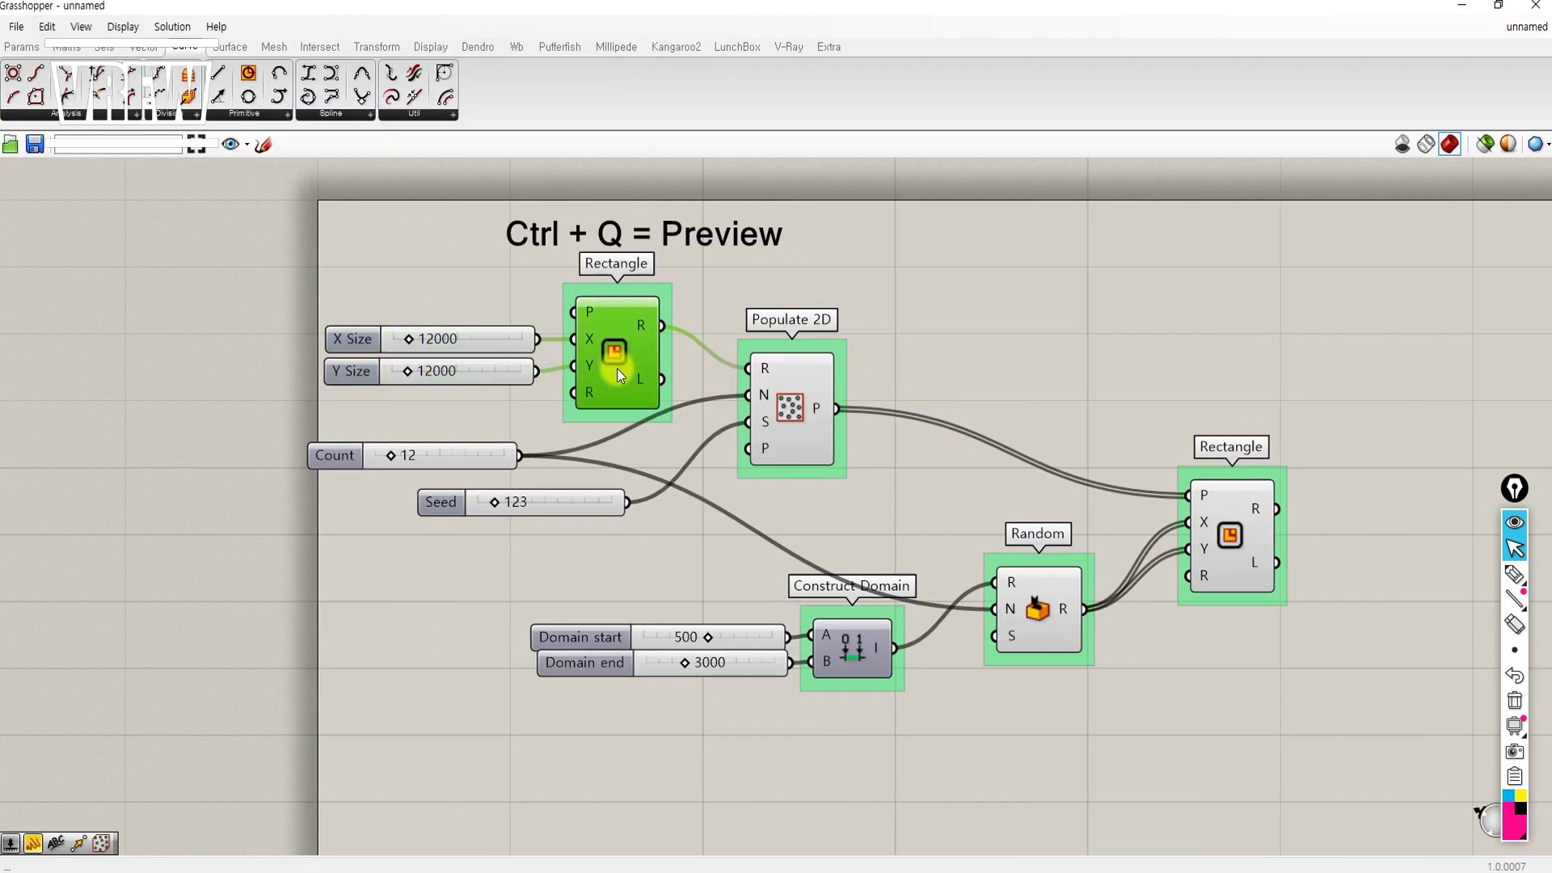
left_click(778, 384)
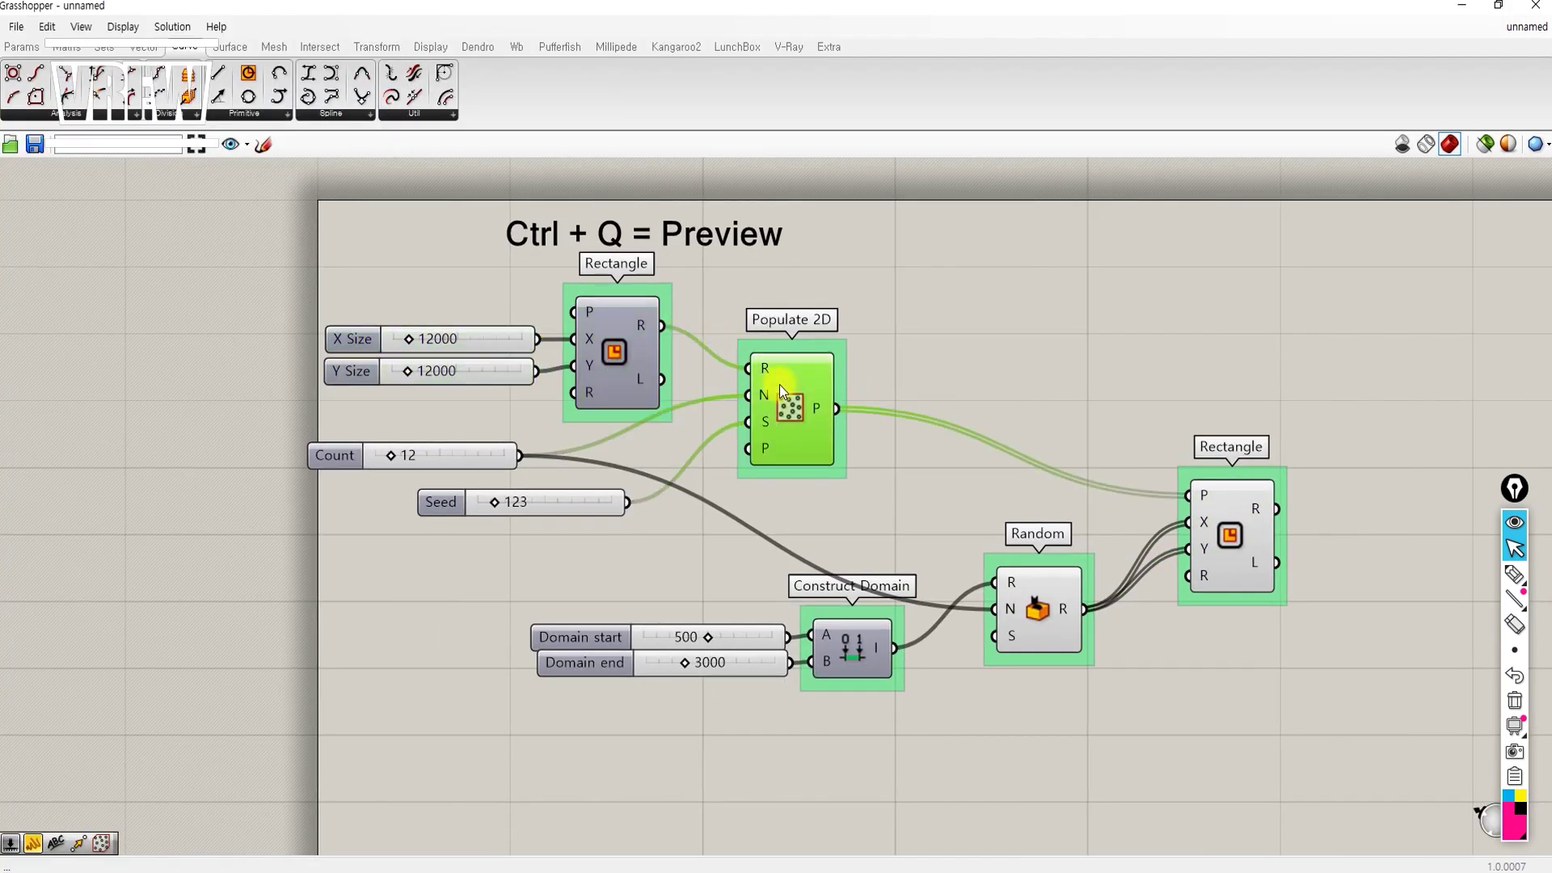
Step: Move Construct Domain together with its Domain start and Domain end sliders farther from Random to open up the wiring
left_click(444, 455)
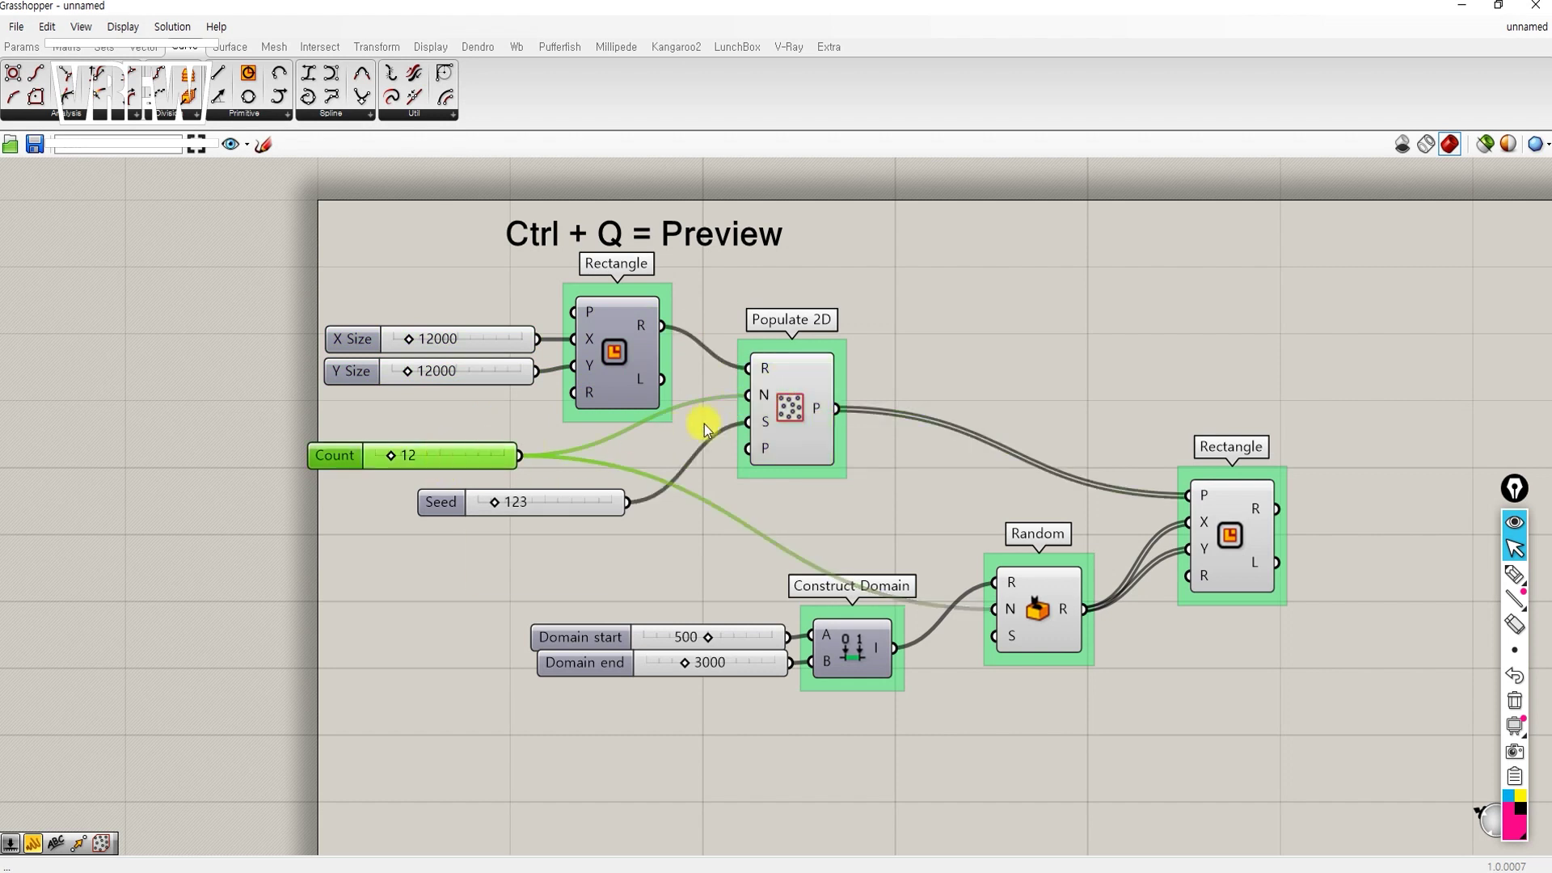
left_click(777, 409)
left_click_drag(952, 418, 990, 442)
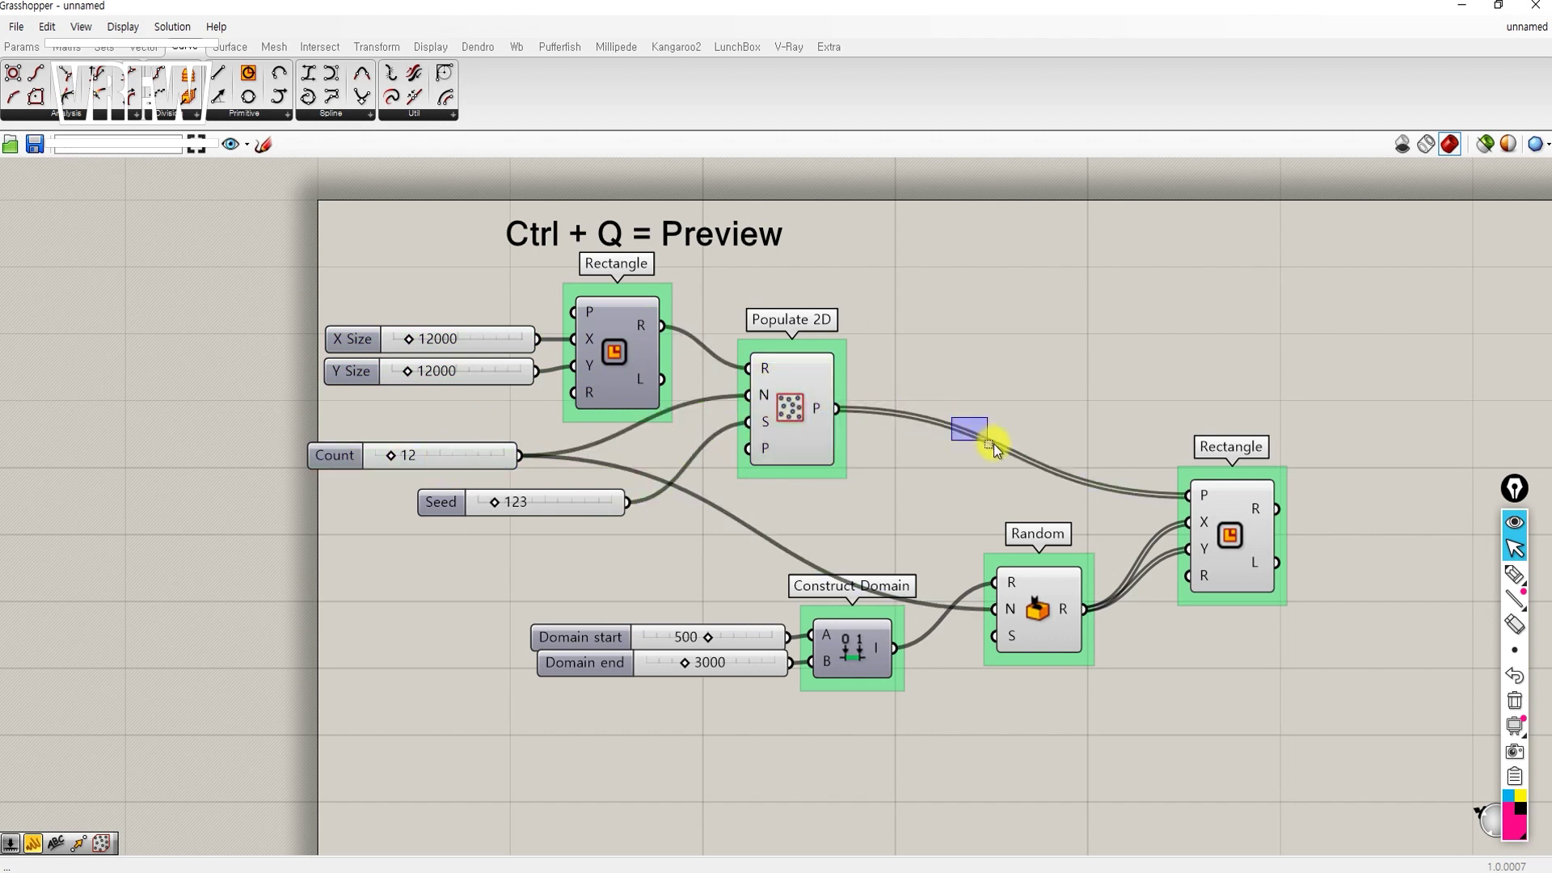
left_click(1200, 512)
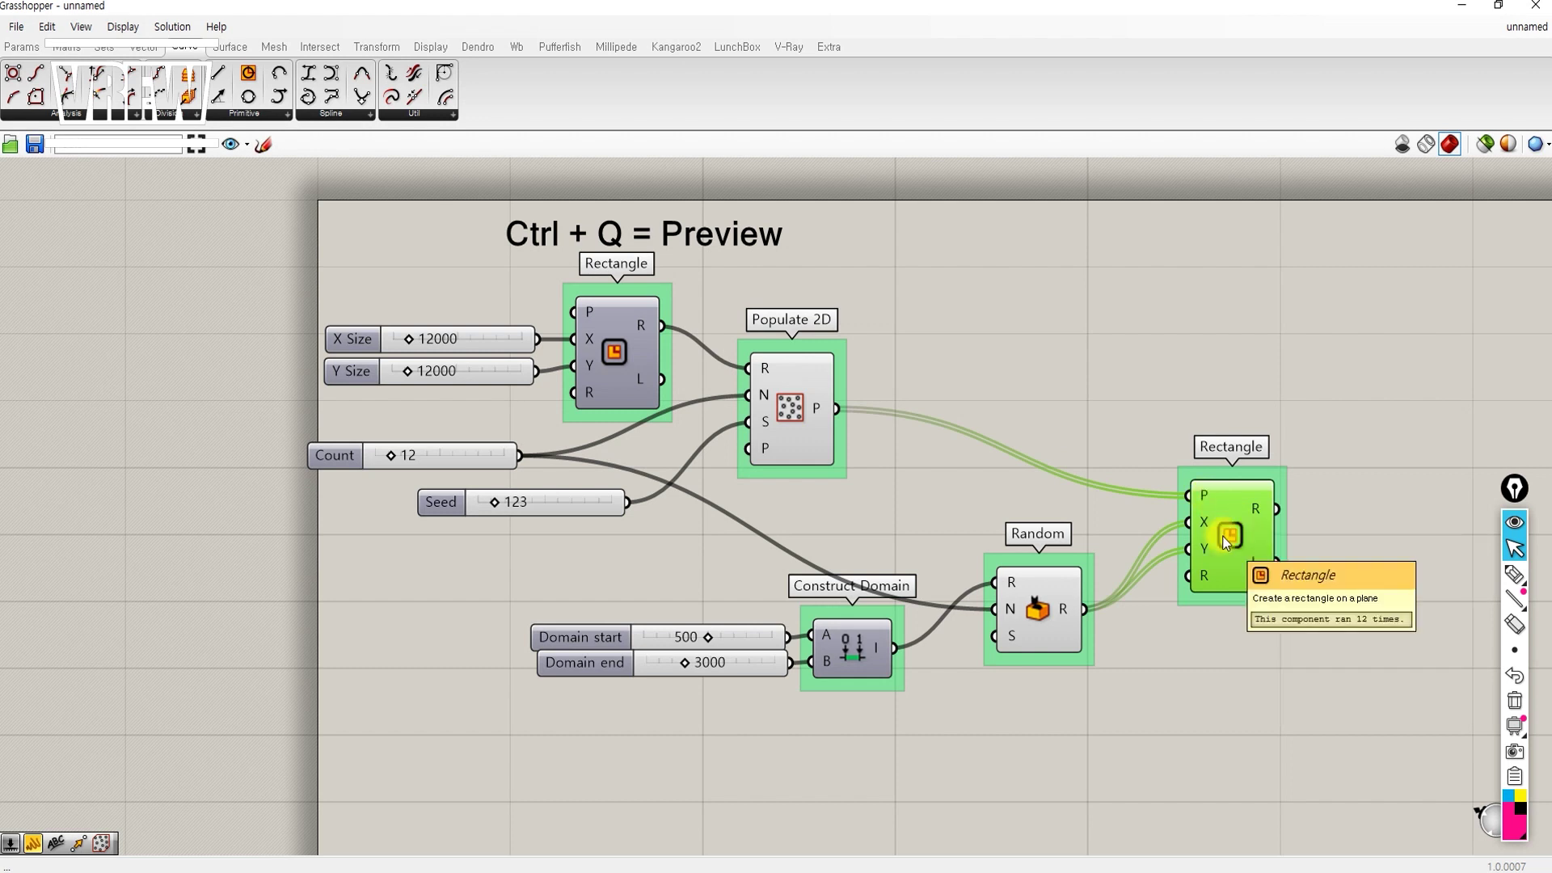
left_click(1034, 616)
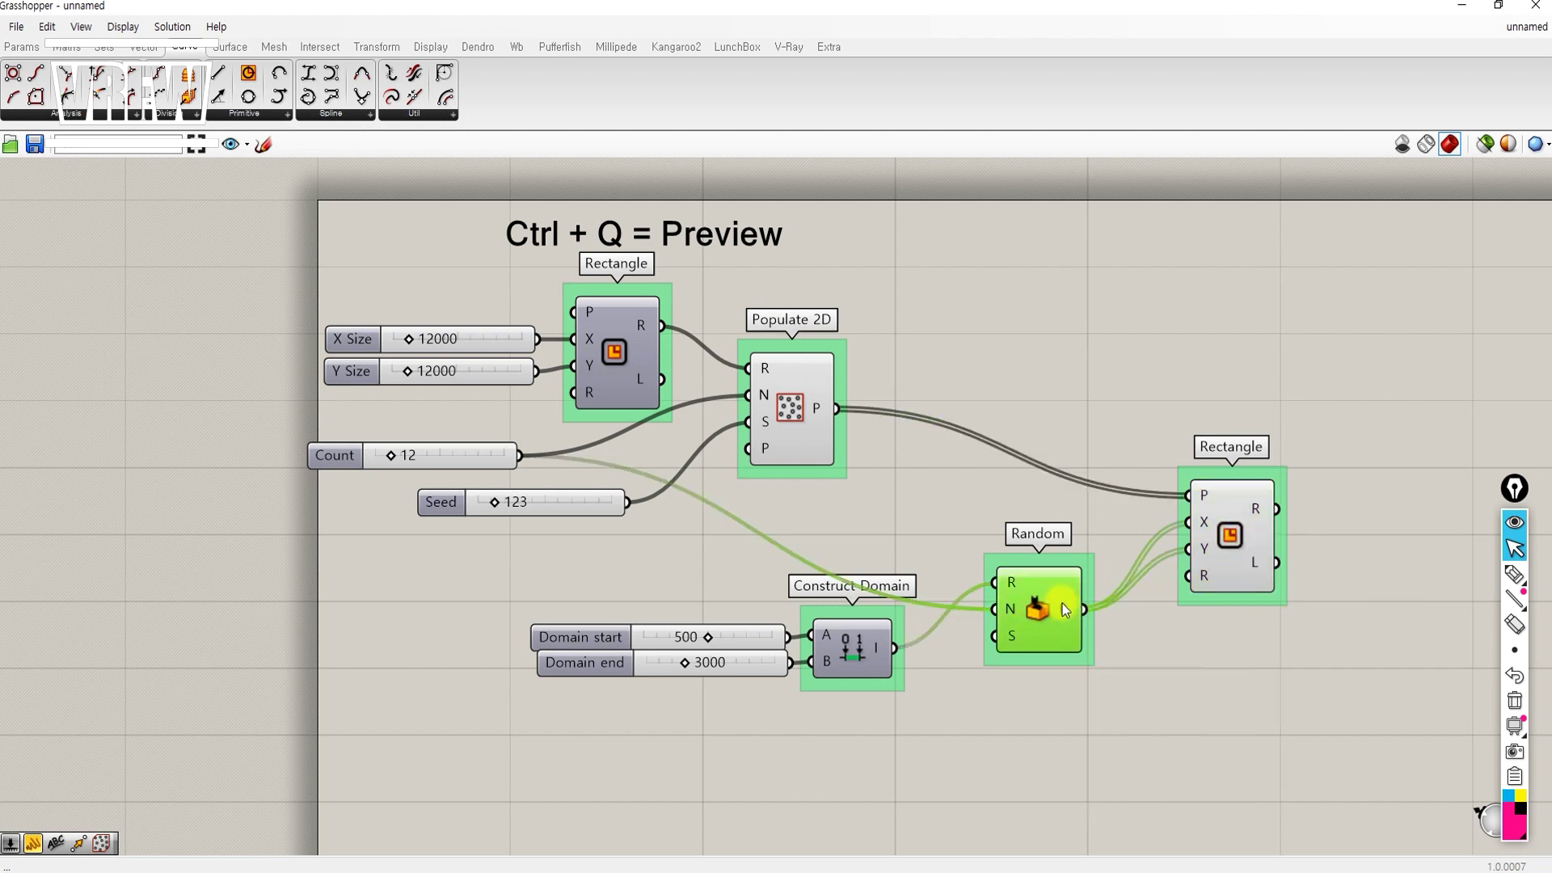
left_click_drag(848, 650, 754, 652)
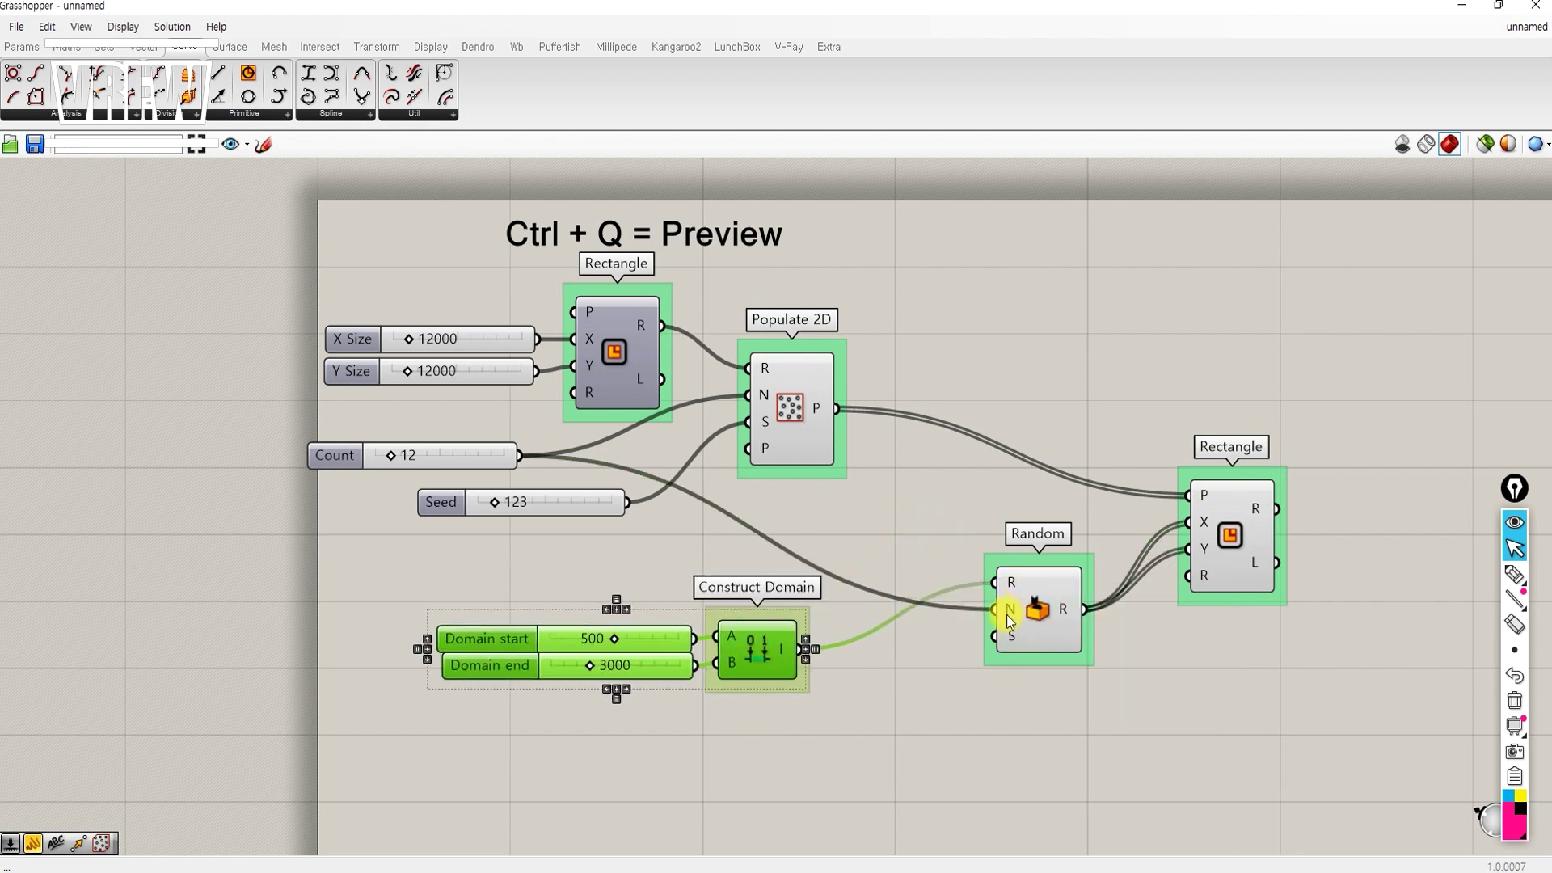
left_click(785, 439)
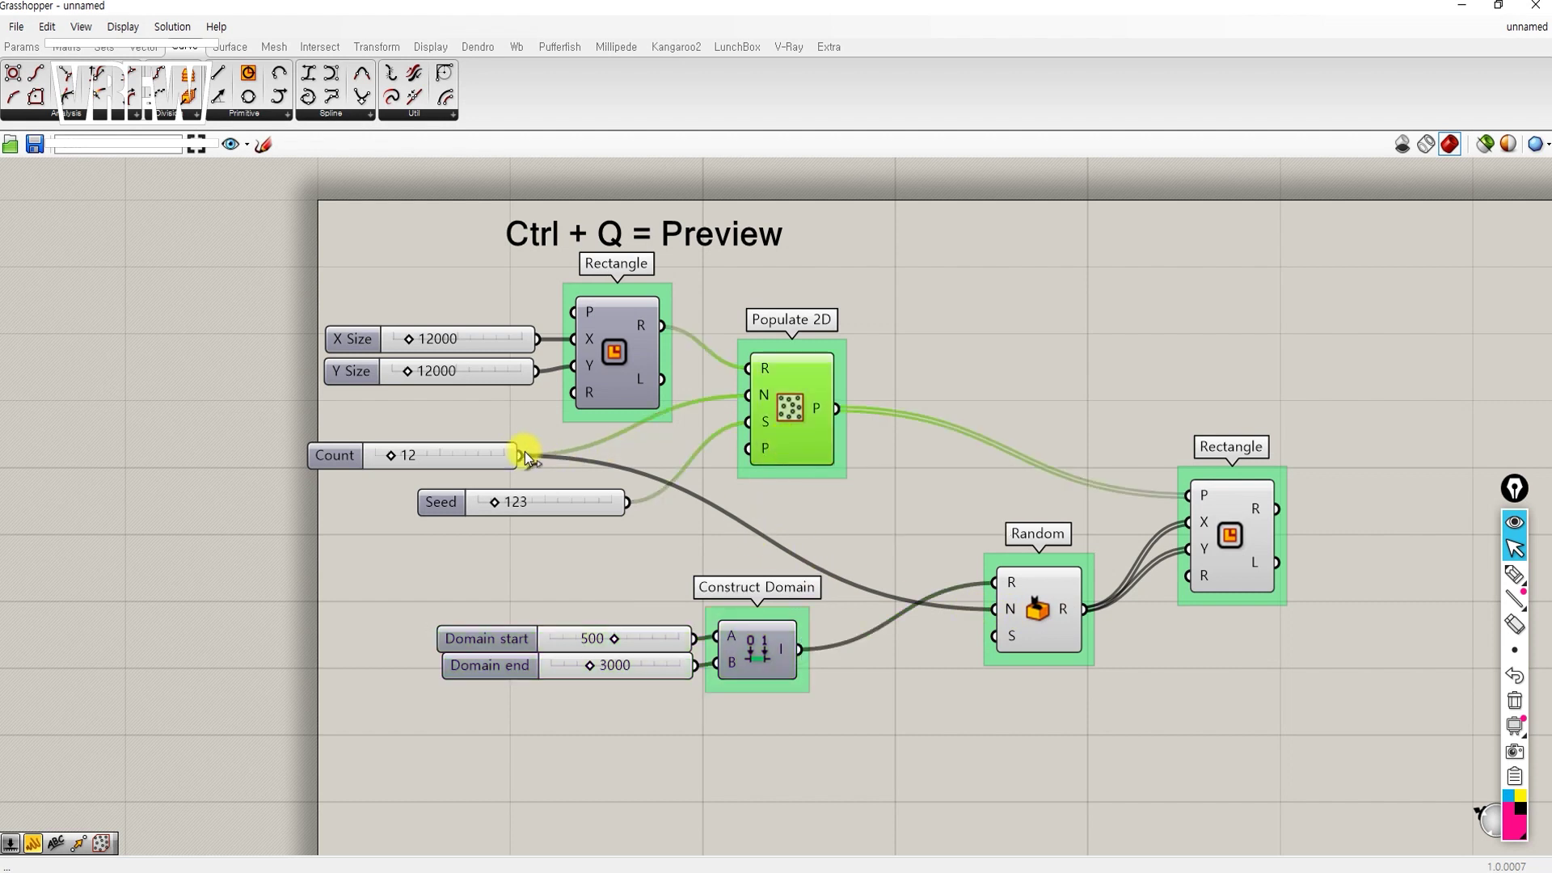
Step: Show the Rhino viewport beside the definition, test a Count of 20, return it to 12 and inspect the rectangles
left_click(491, 458)
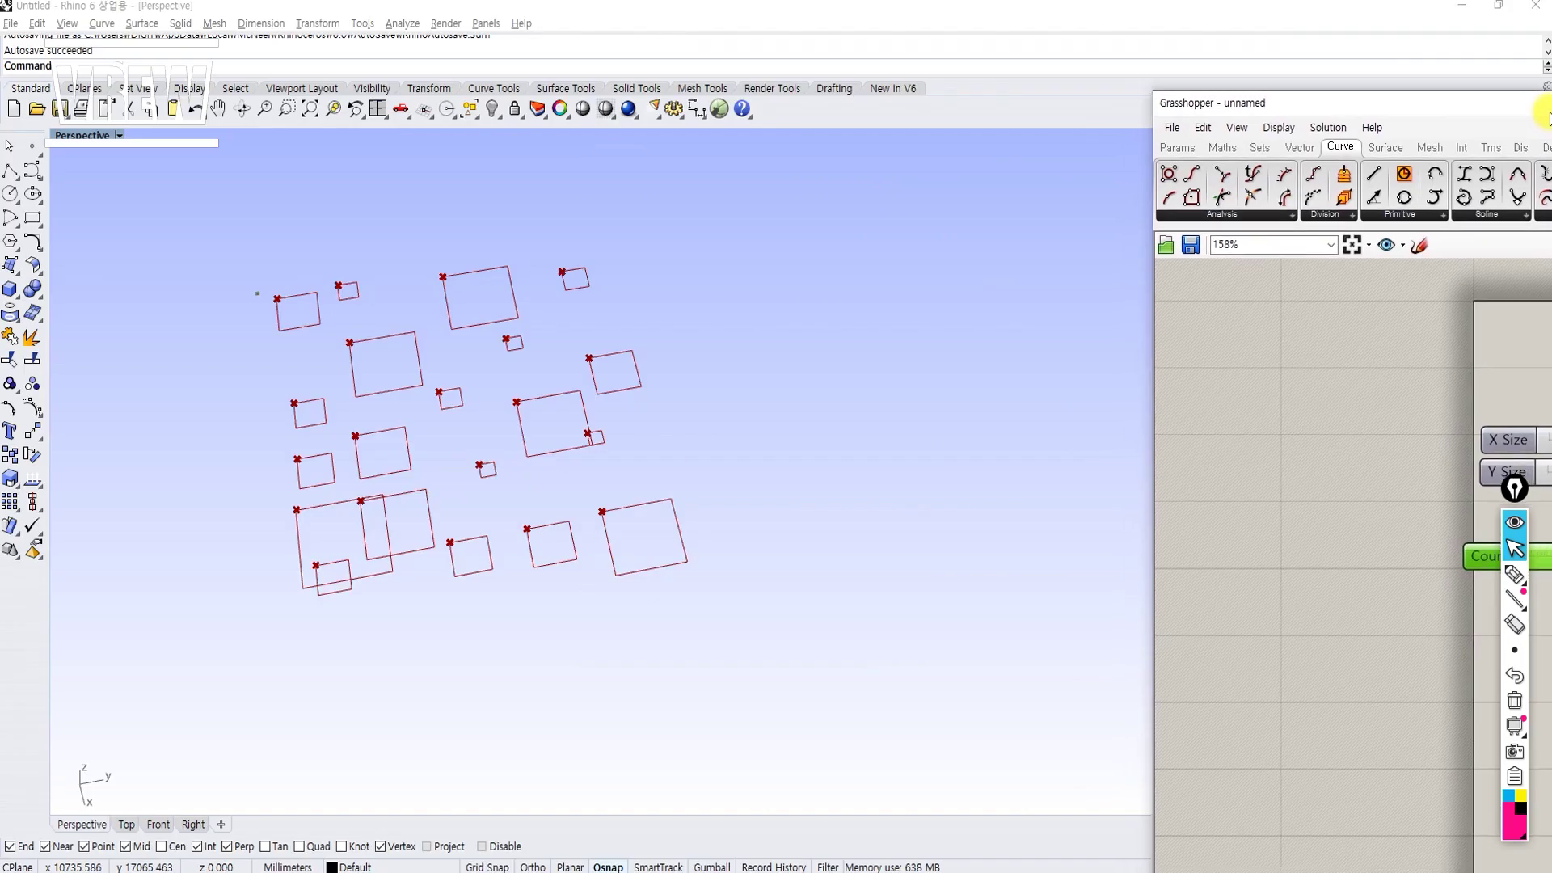
key("super+Right")
right_click_drag(1244, 366, 1059, 384)
scroll(1172, 429, "down", 1)
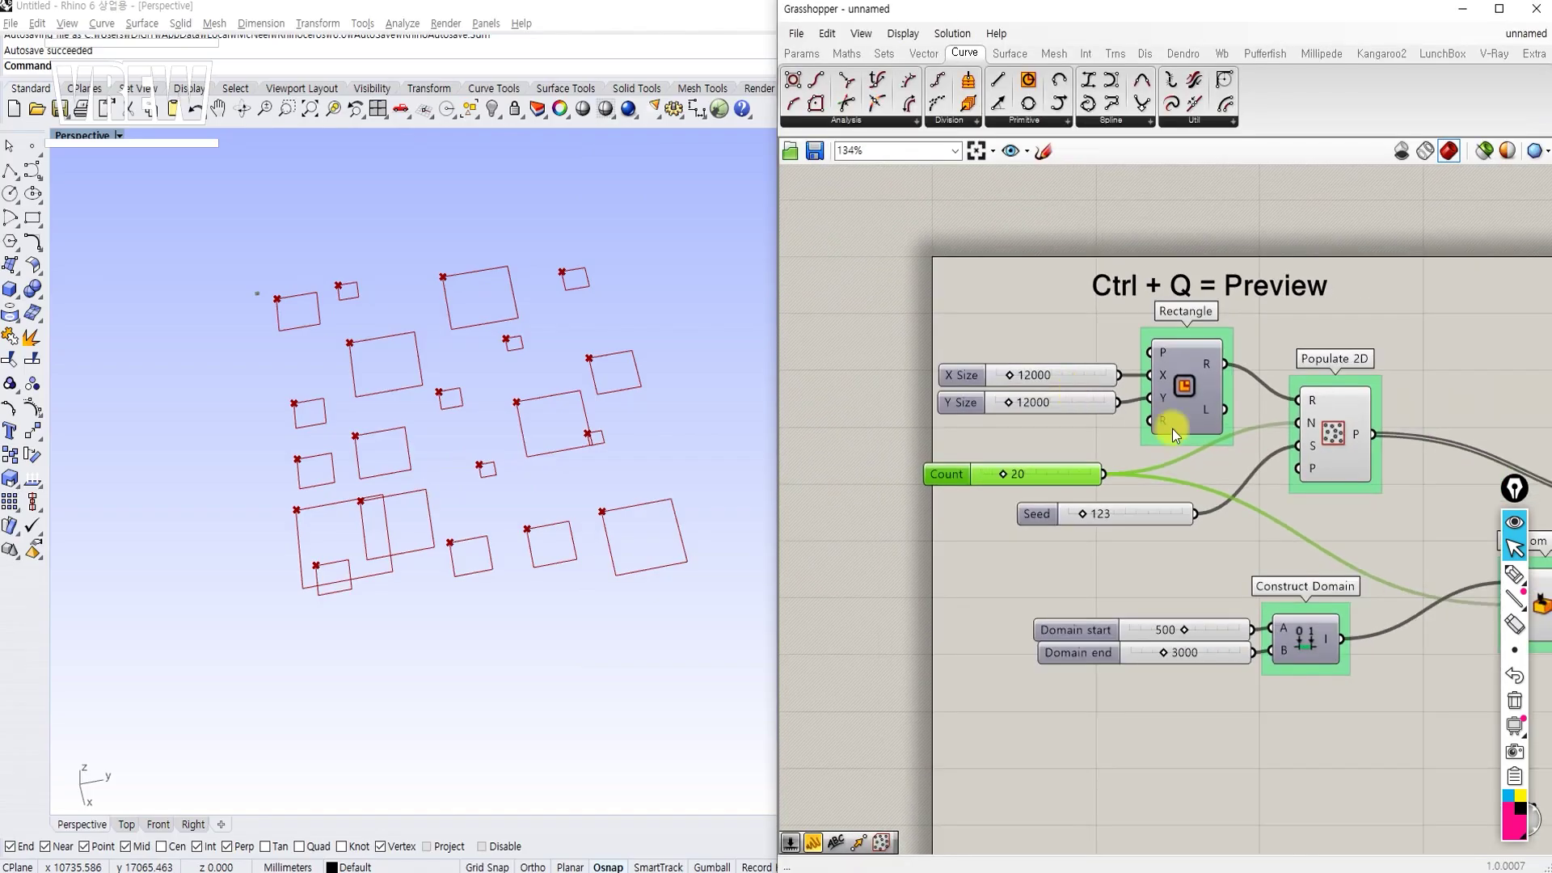
right_click_drag(1204, 483, 1033, 439)
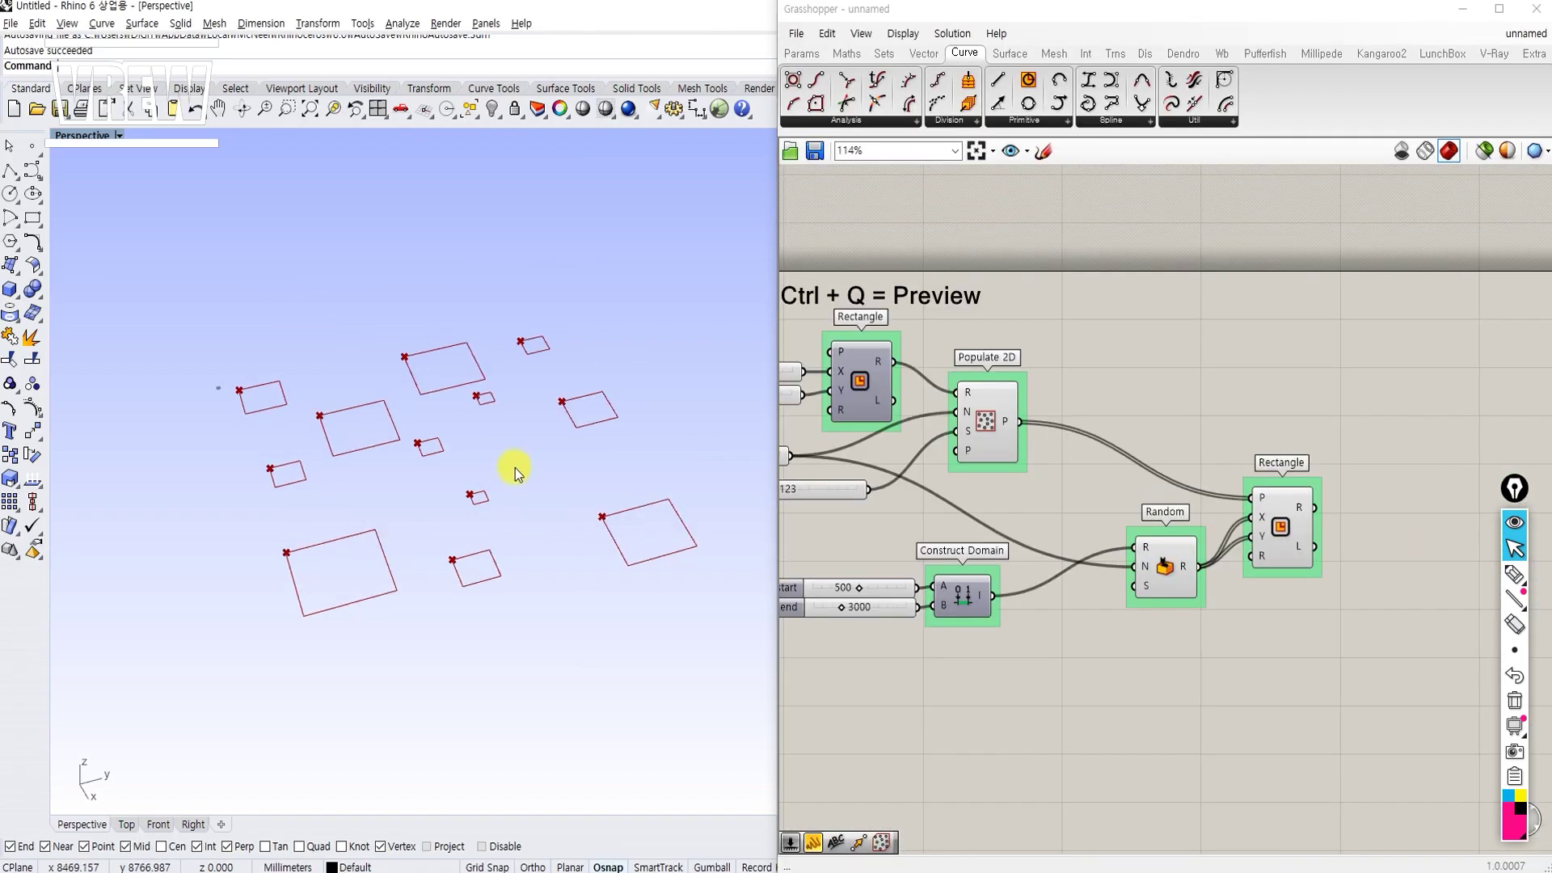
right_click_drag(515, 468, 543, 461)
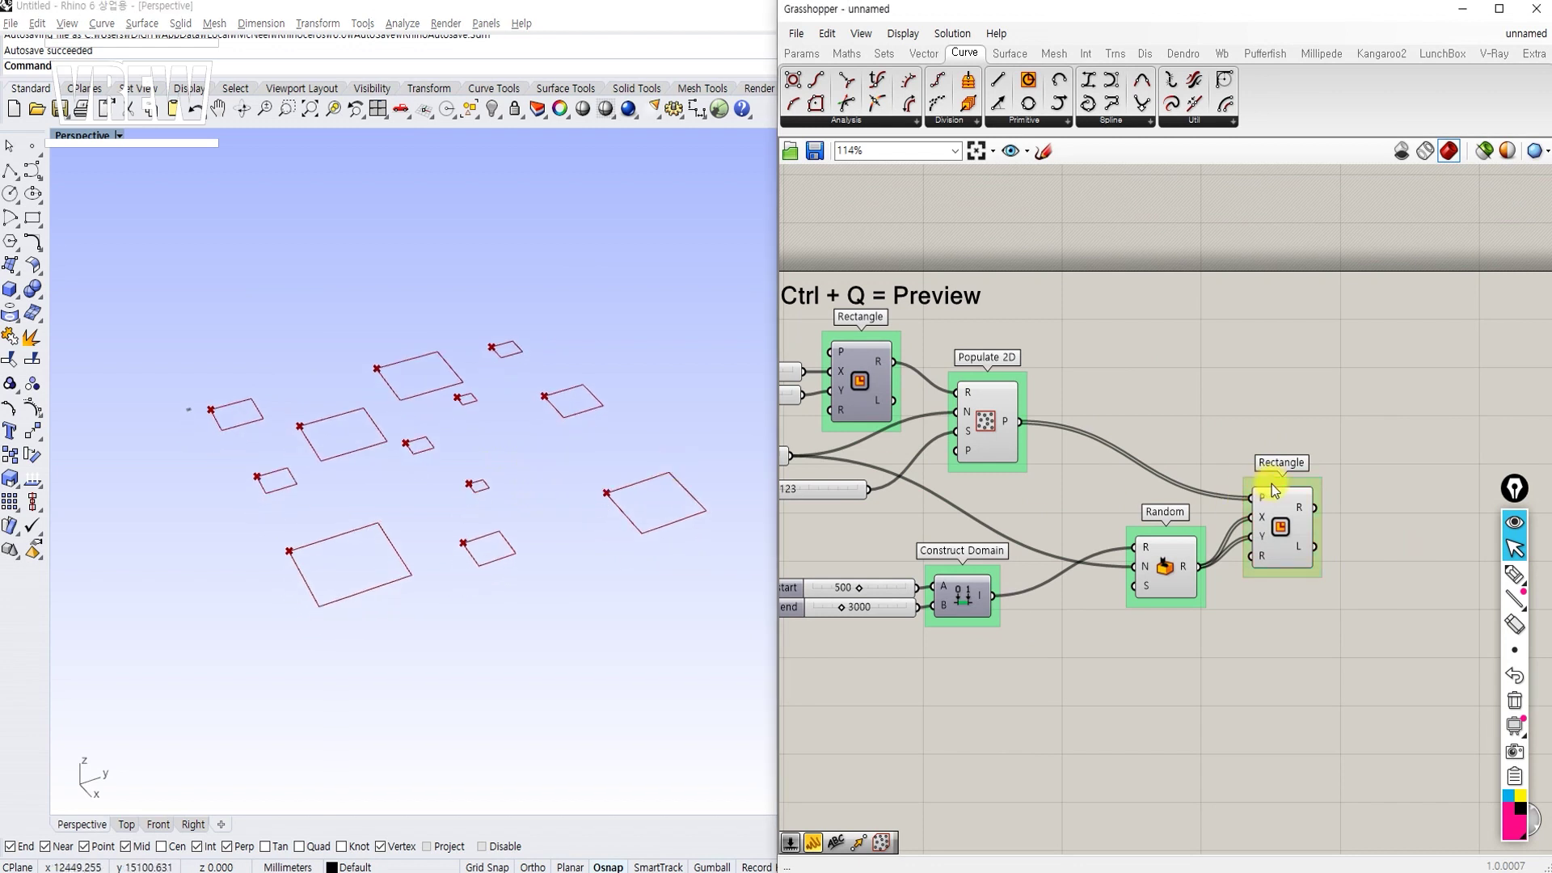
Step: Add a grouped, labelled Boundary Surfaces component and connect the second Rectangle's R output to its E input
right_click_drag(1258, 495, 1196, 496)
scroll(1261, 529, "up", 1)
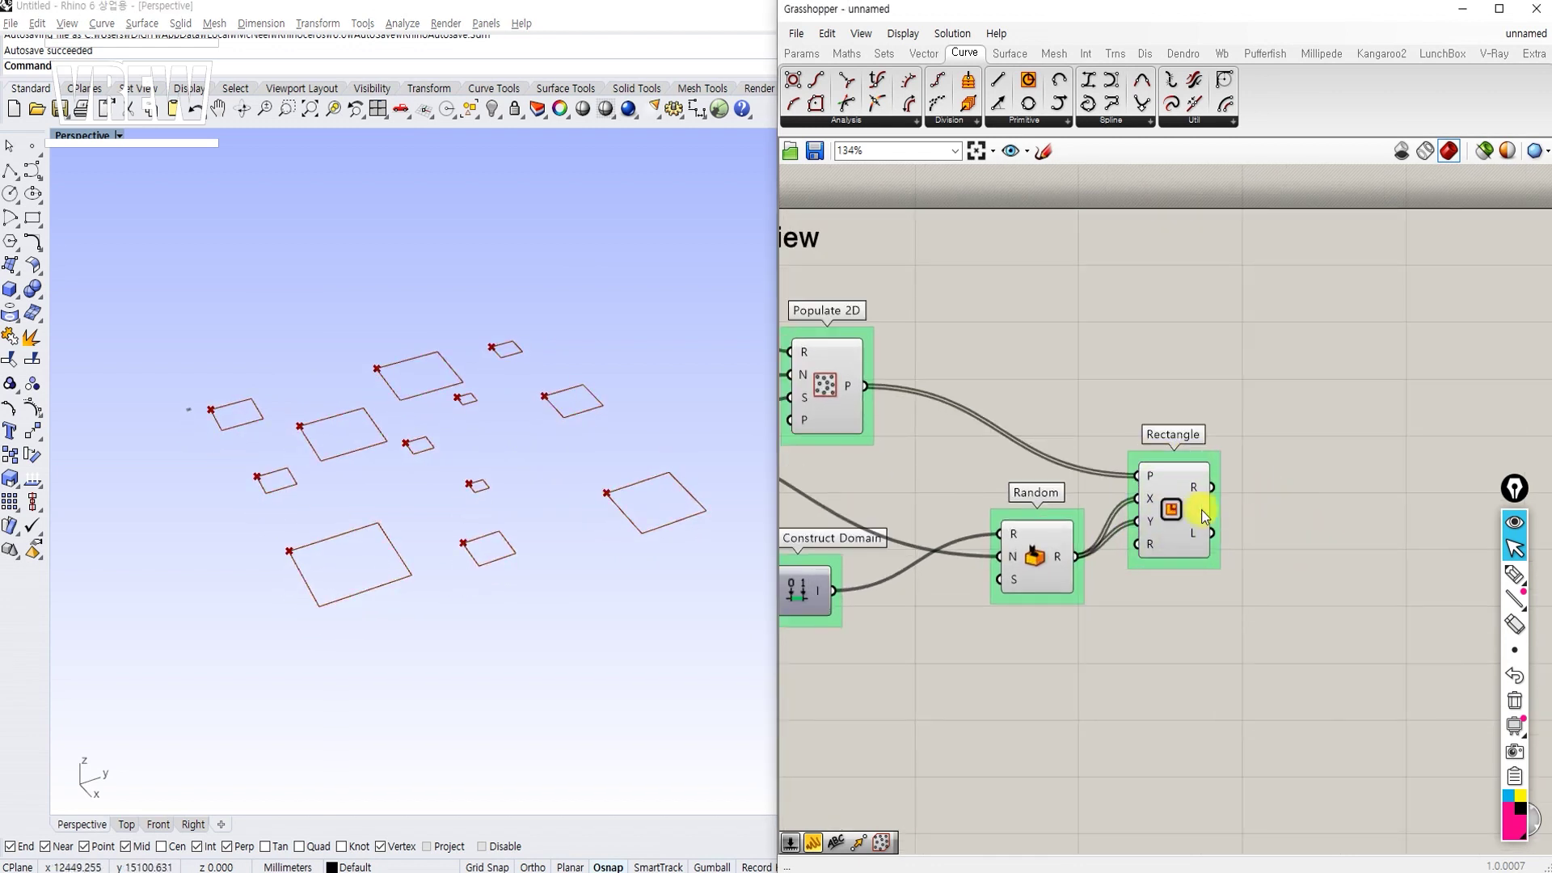
double_click(1295, 546)
type("bo")
key("BackSpace")
type("oun")
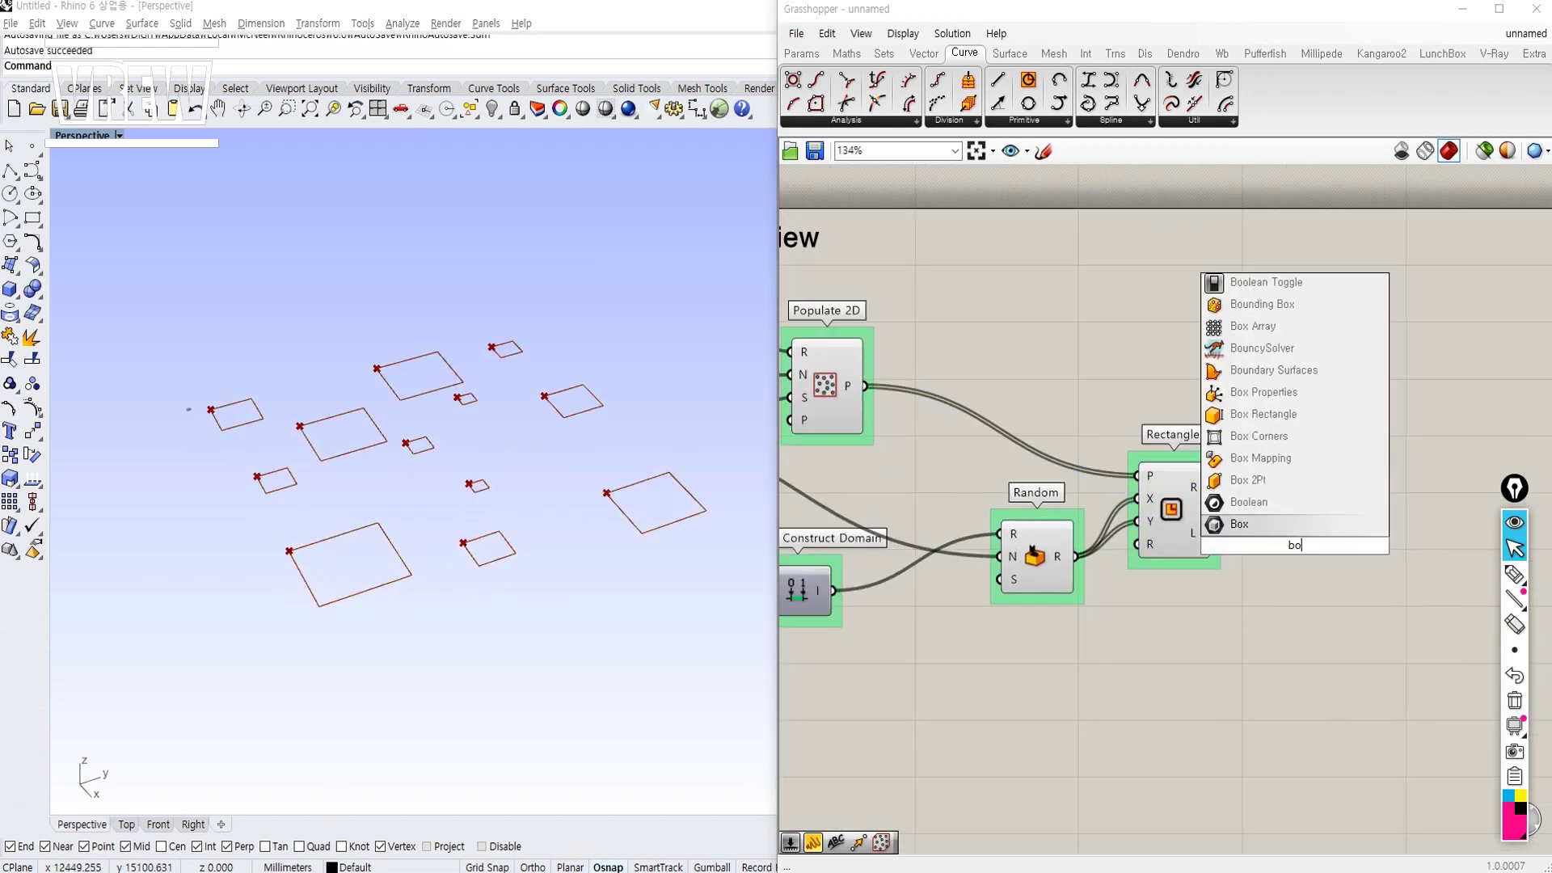
key("Return")
left_click(1190, 501)
left_click_drag(1211, 486, 1259, 545)
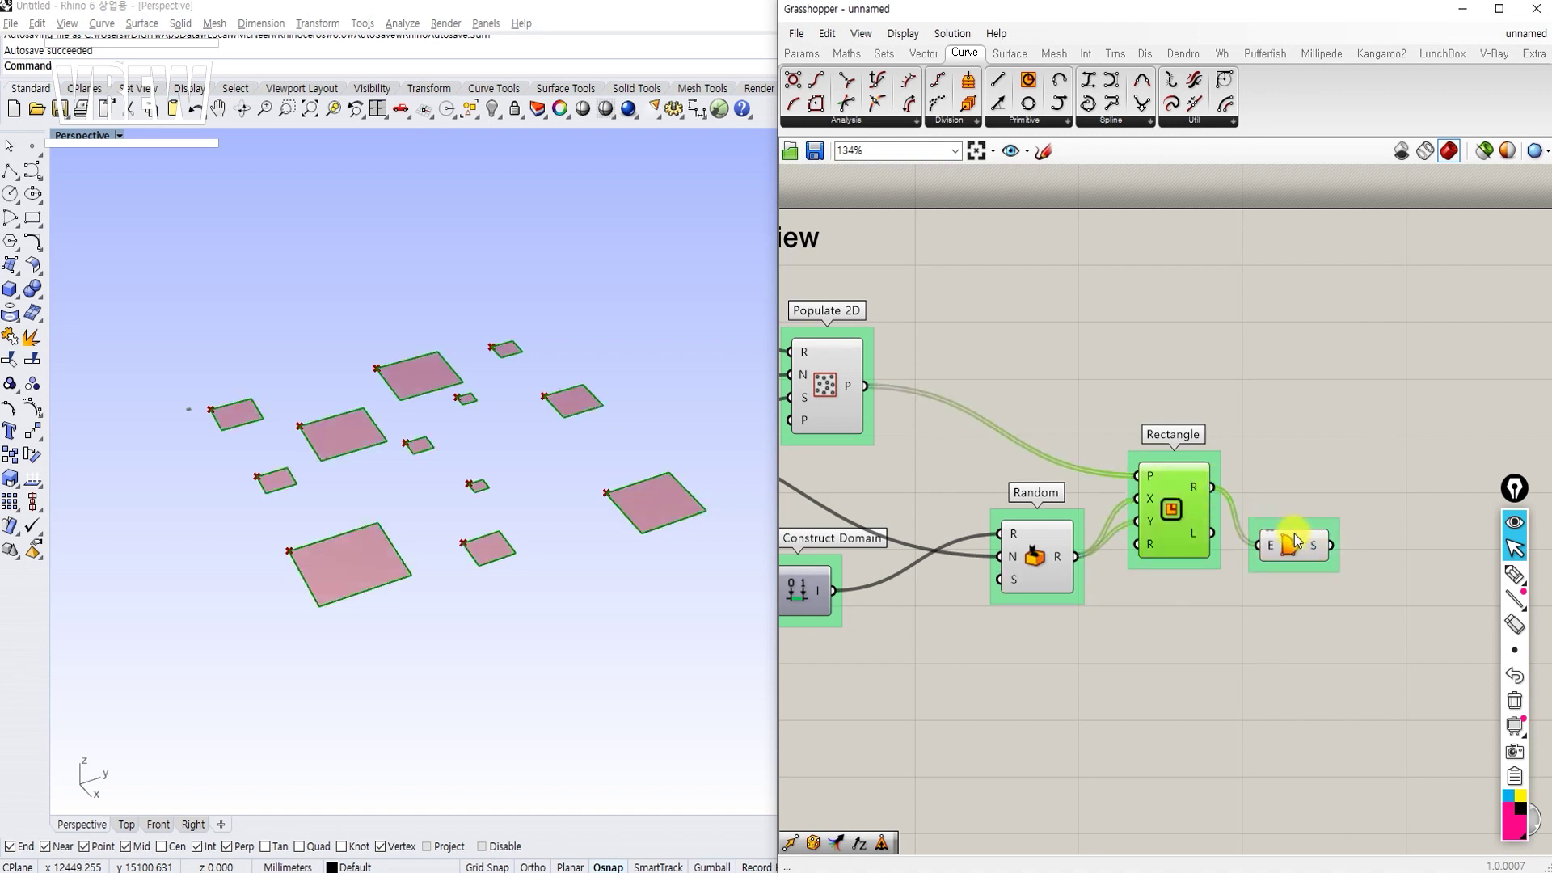
right_click(1297, 521)
type("B")
Step: Add a grouped, labelled Extrude component and connect the Boundary Surfaces output to its B input
double_click(1277, 485)
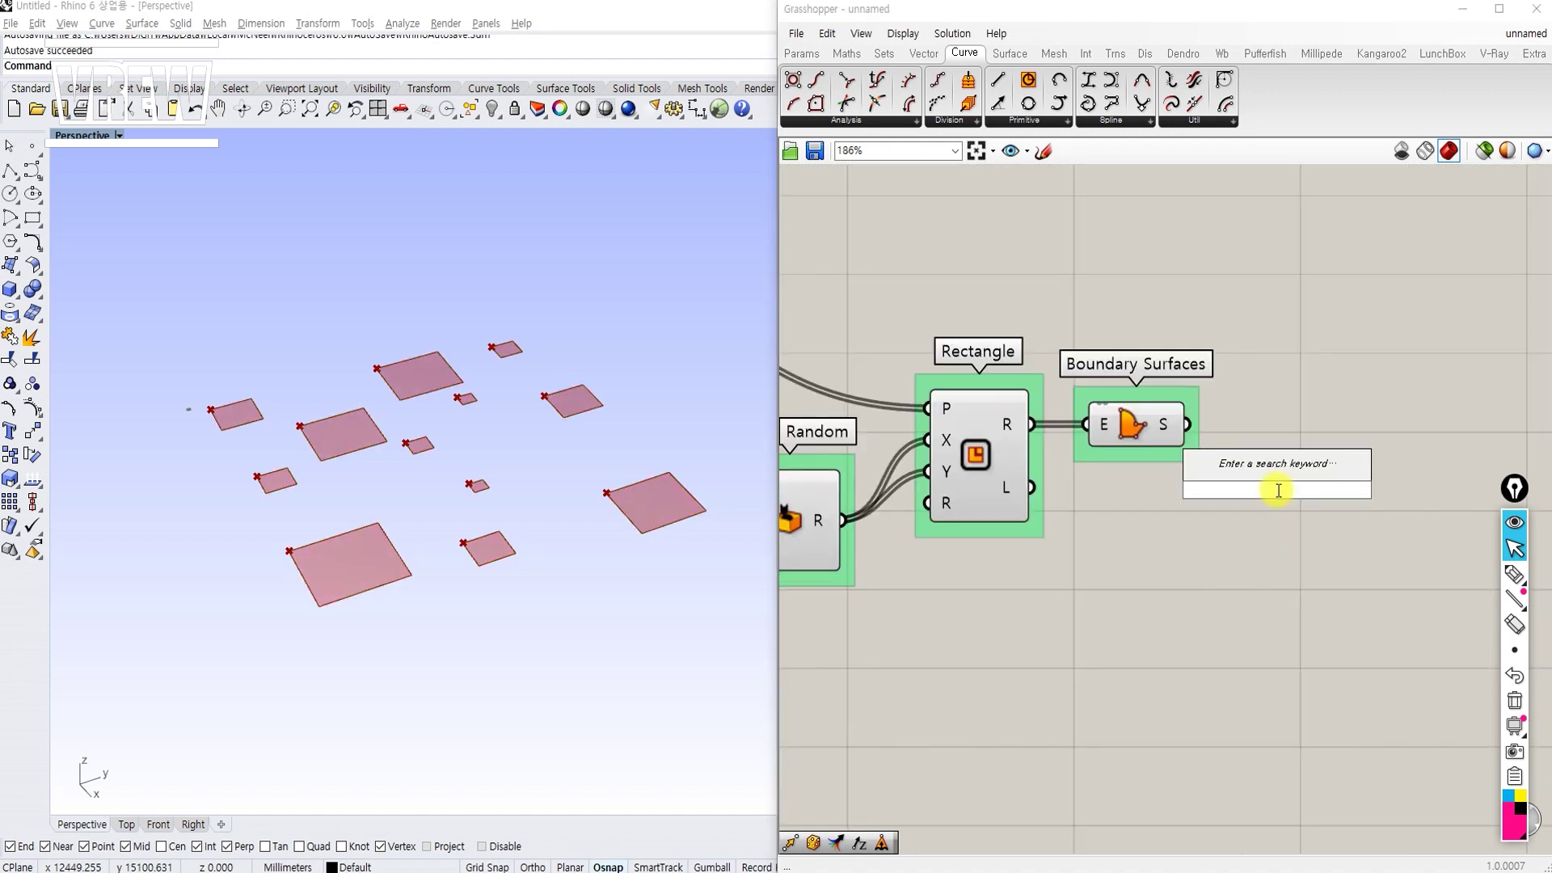
type("extrude")
key("Return")
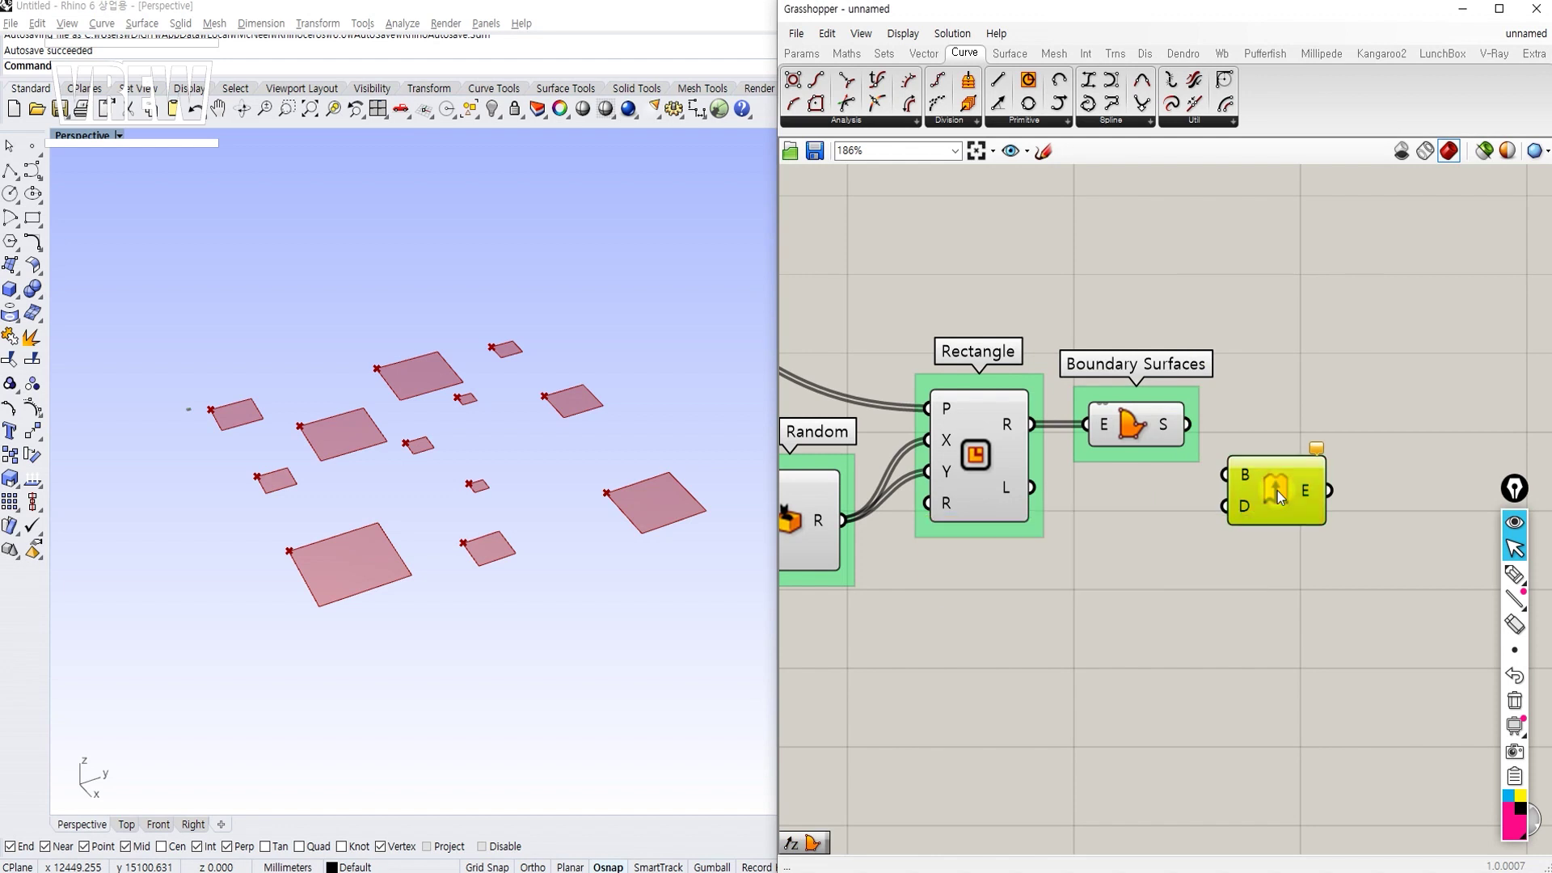
left_click(1277, 492)
key("ctrl+g")
right_click(1277, 449)
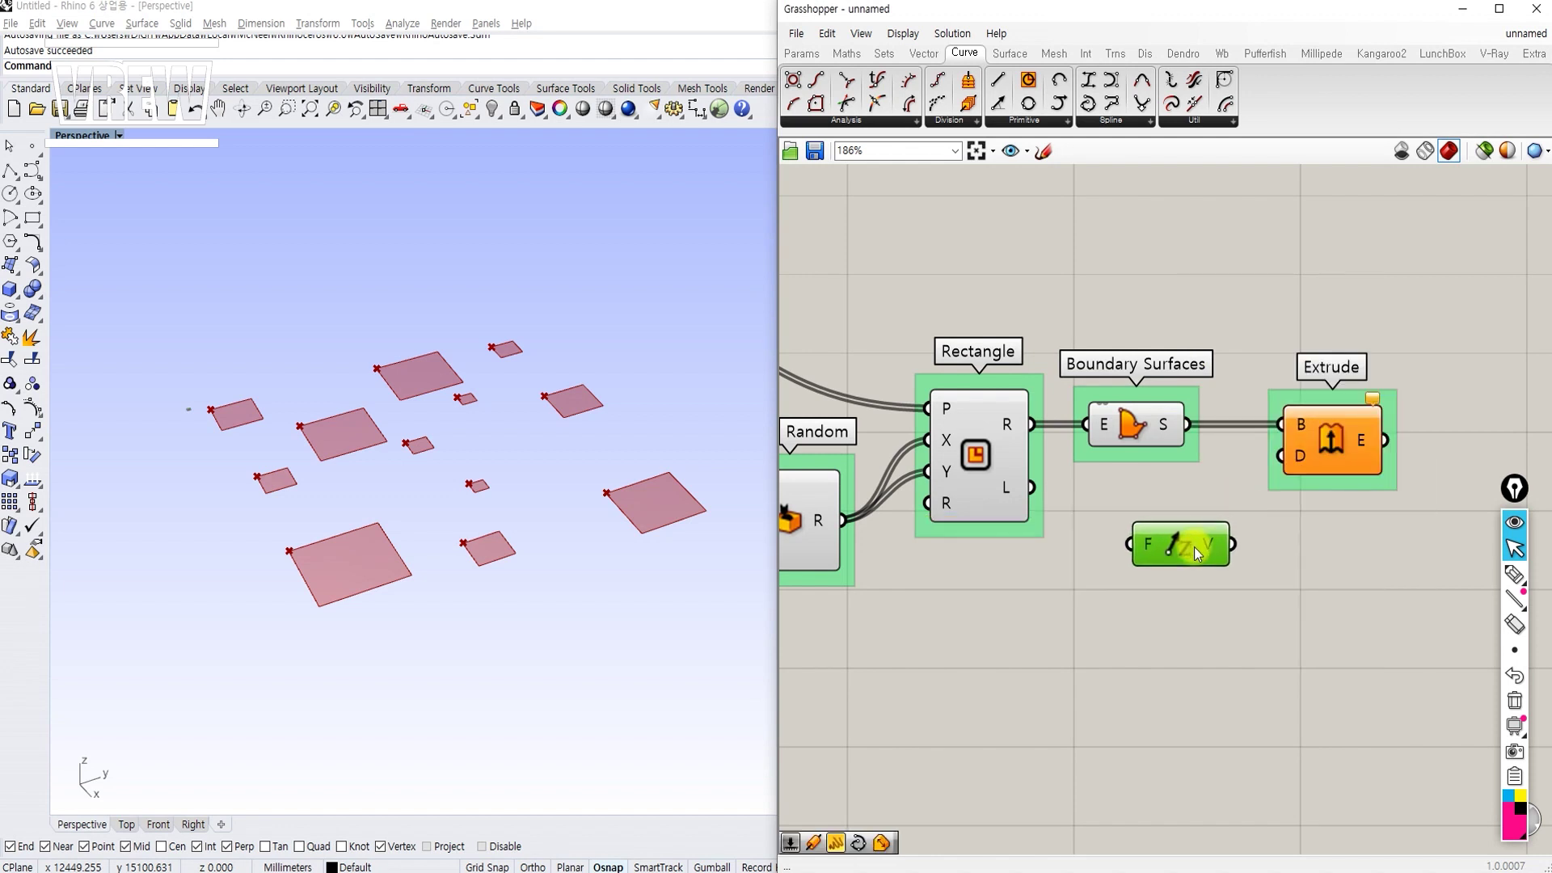
Step: Group and label the Unit Z component and connect its vector output to Extrude's D input
key("ctrl+g")
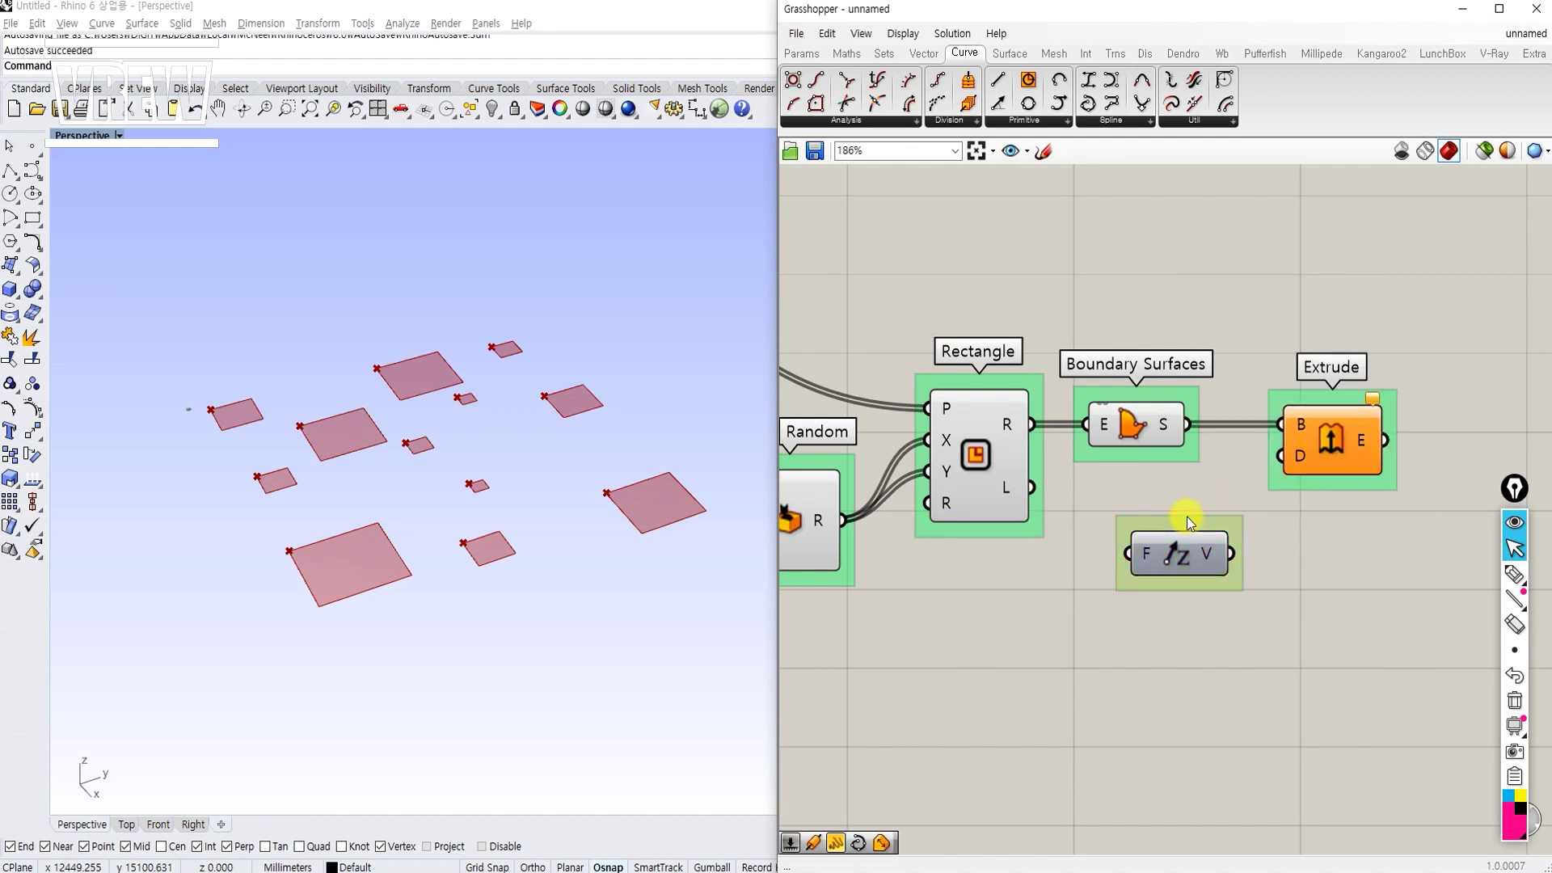
right_click(1185, 518)
type("I")
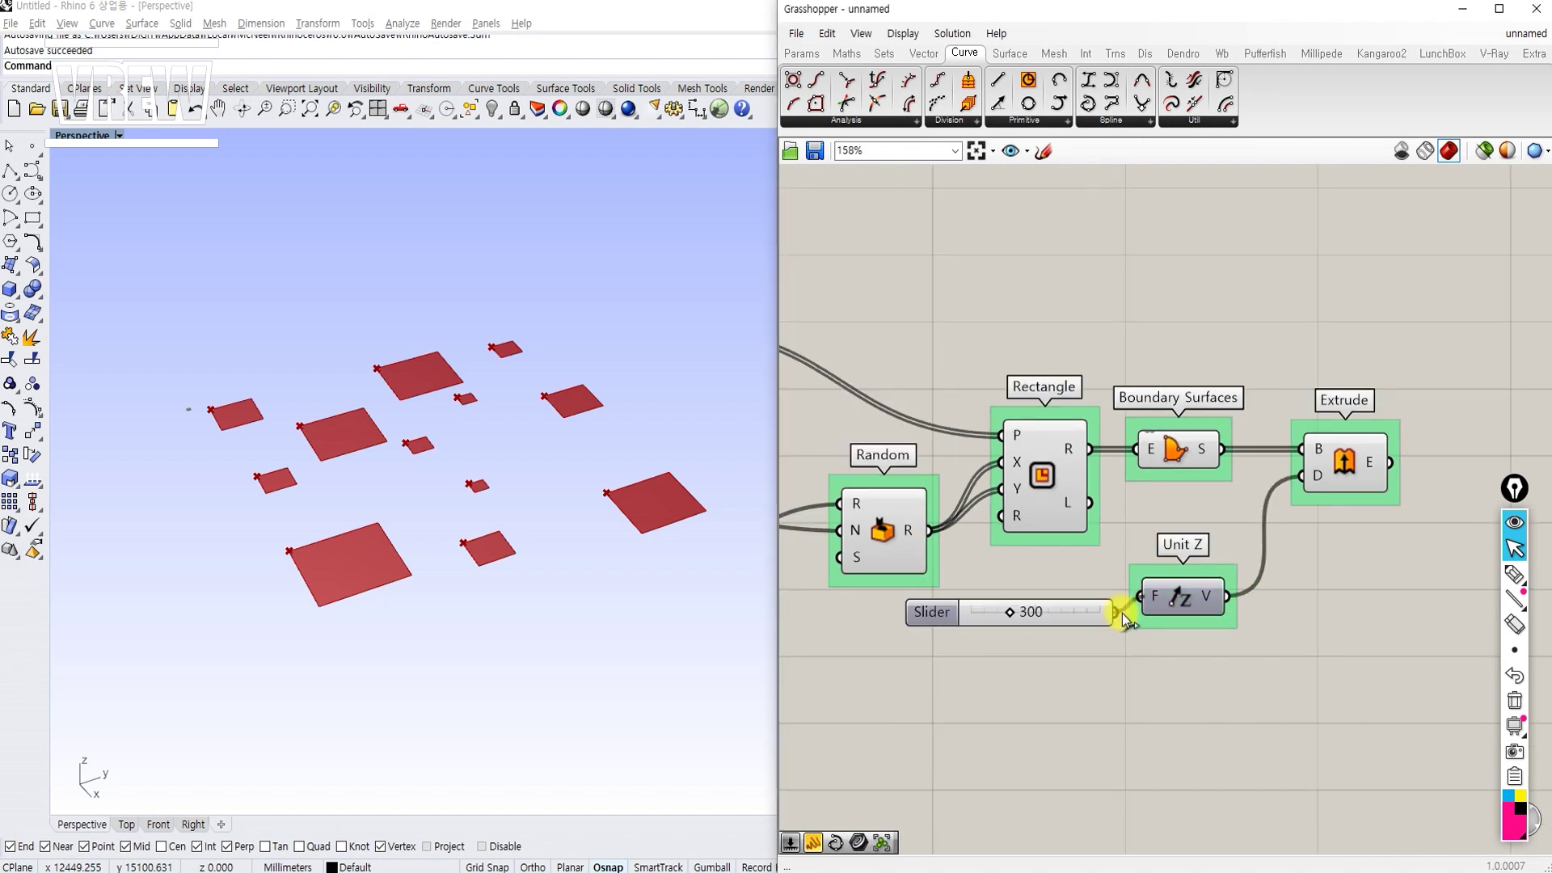
Step: Try driving the extrusion height with a Factor slider of 300 on Unit Z, vary it and delete the slider
left_click(1059, 628)
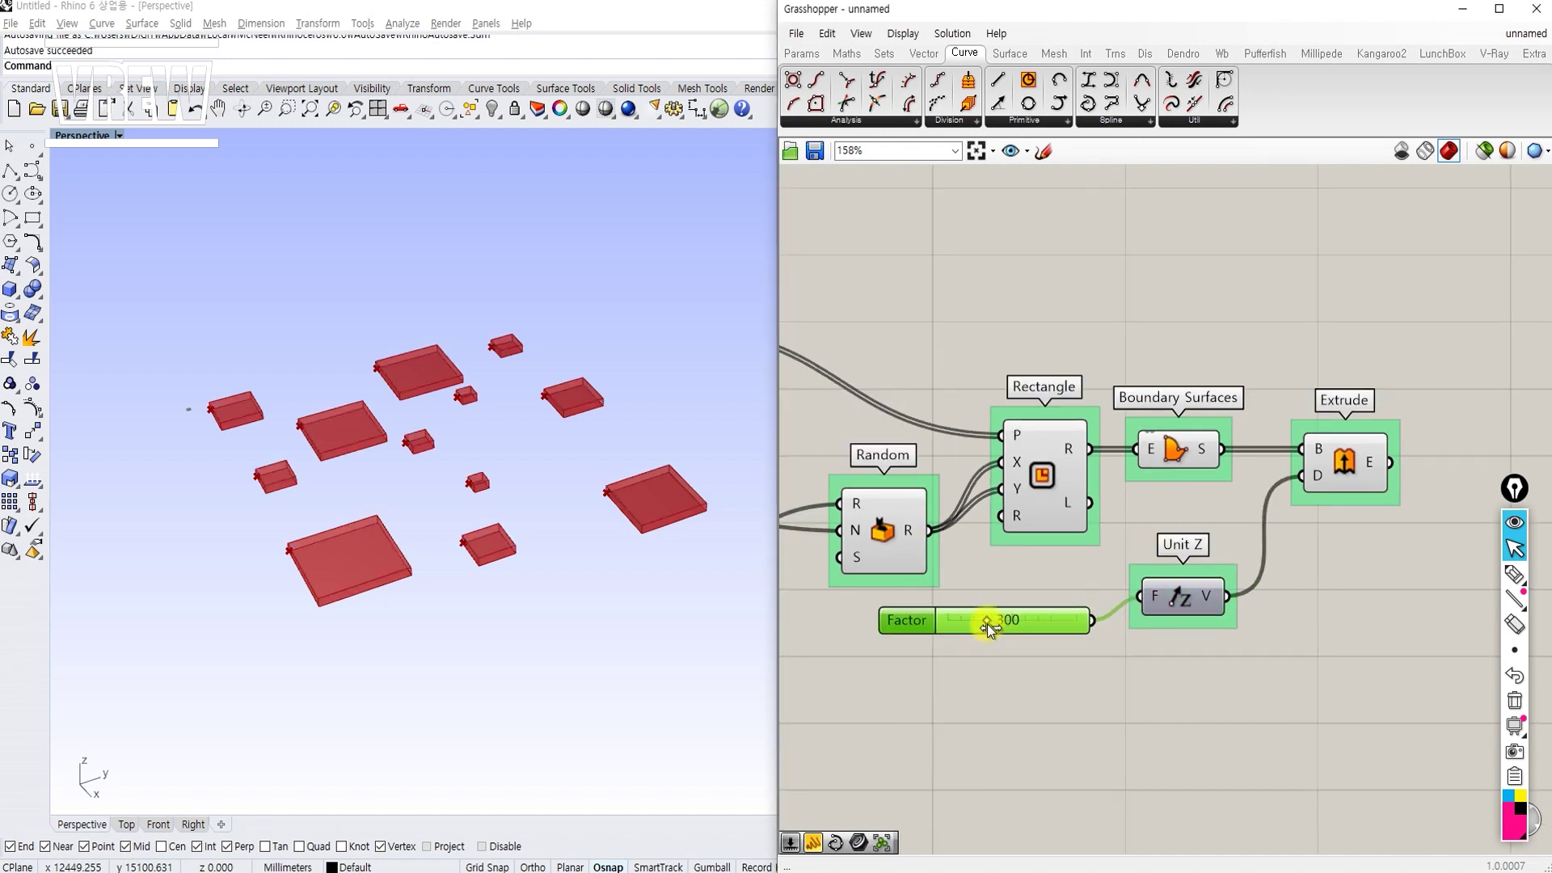
left_click_drag(987, 624, 1026, 624)
key("Delete")
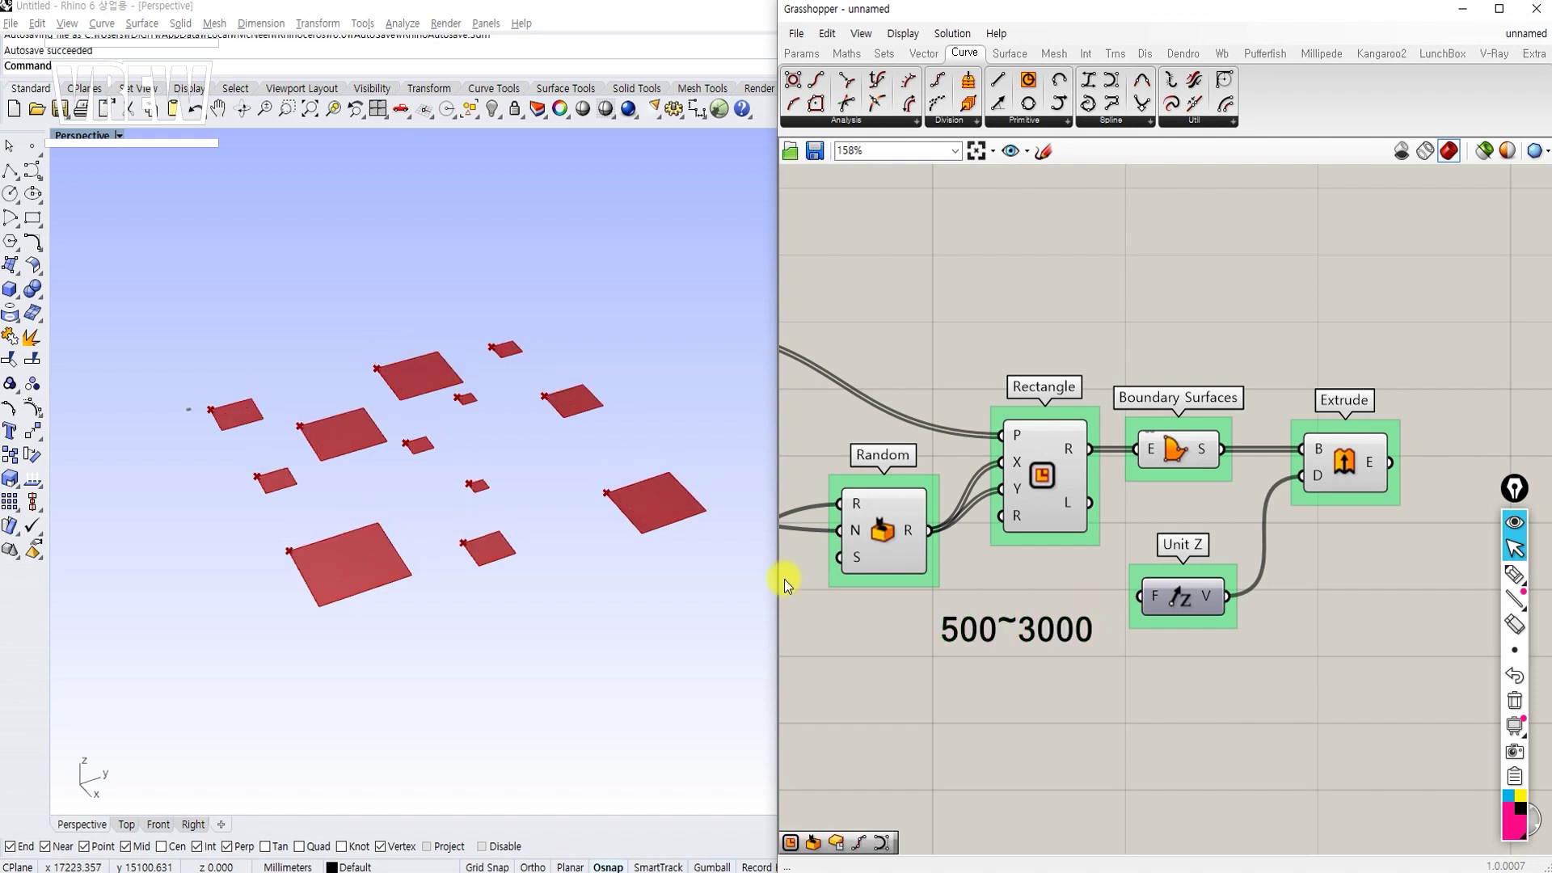
Step: Position the "500~3000" note in the empty area below Random and the second Rectangle
right_click_drag(539, 581, 531, 544)
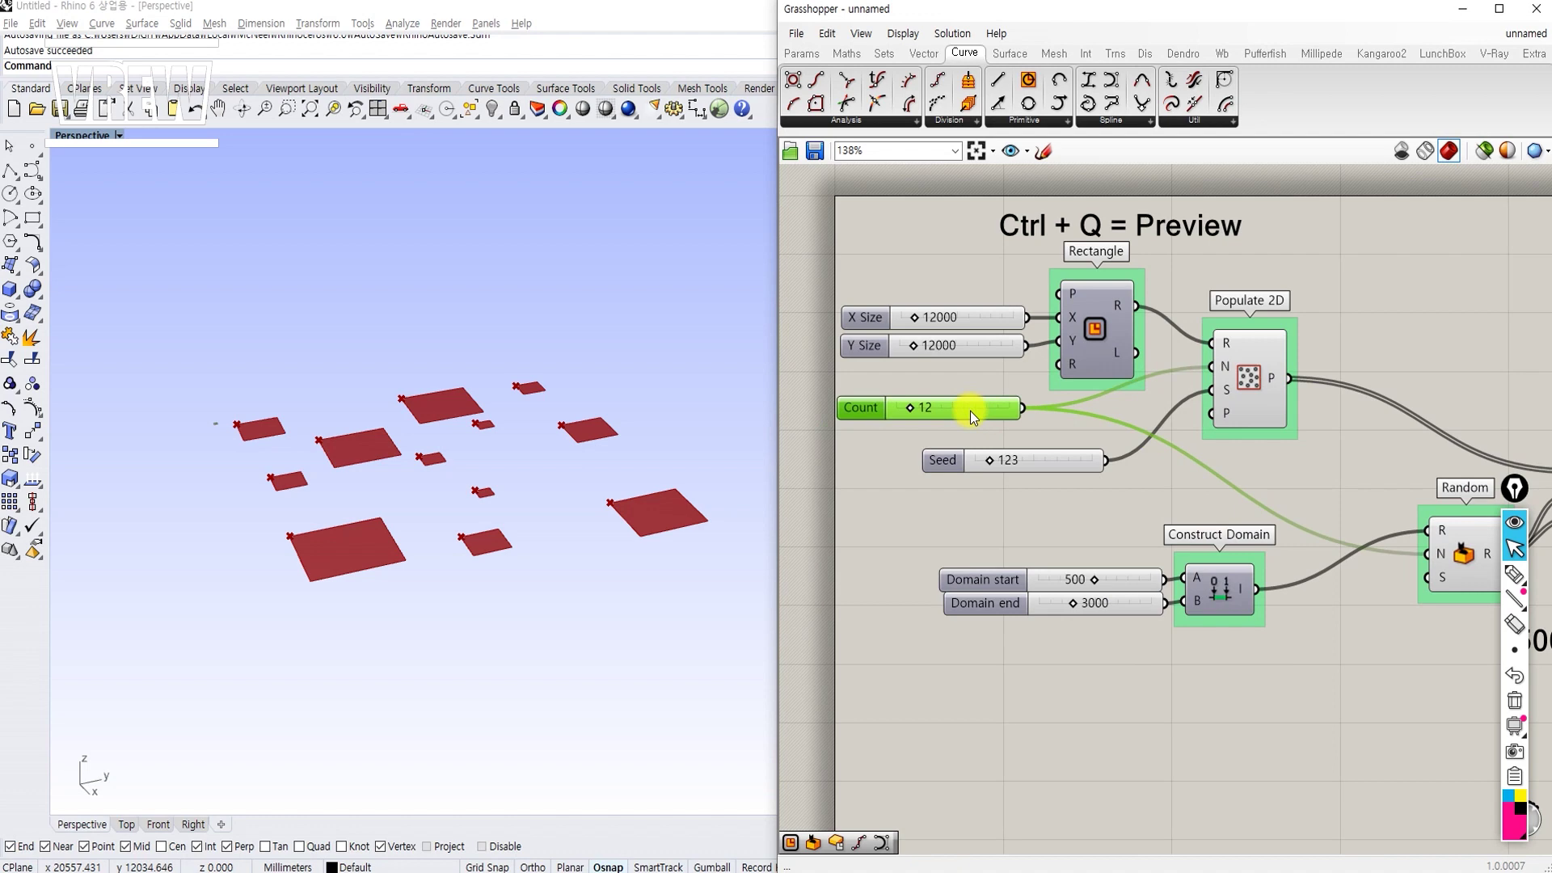
scroll(970, 411, "down", 2)
right_click_drag(1266, 493, 1157, 493)
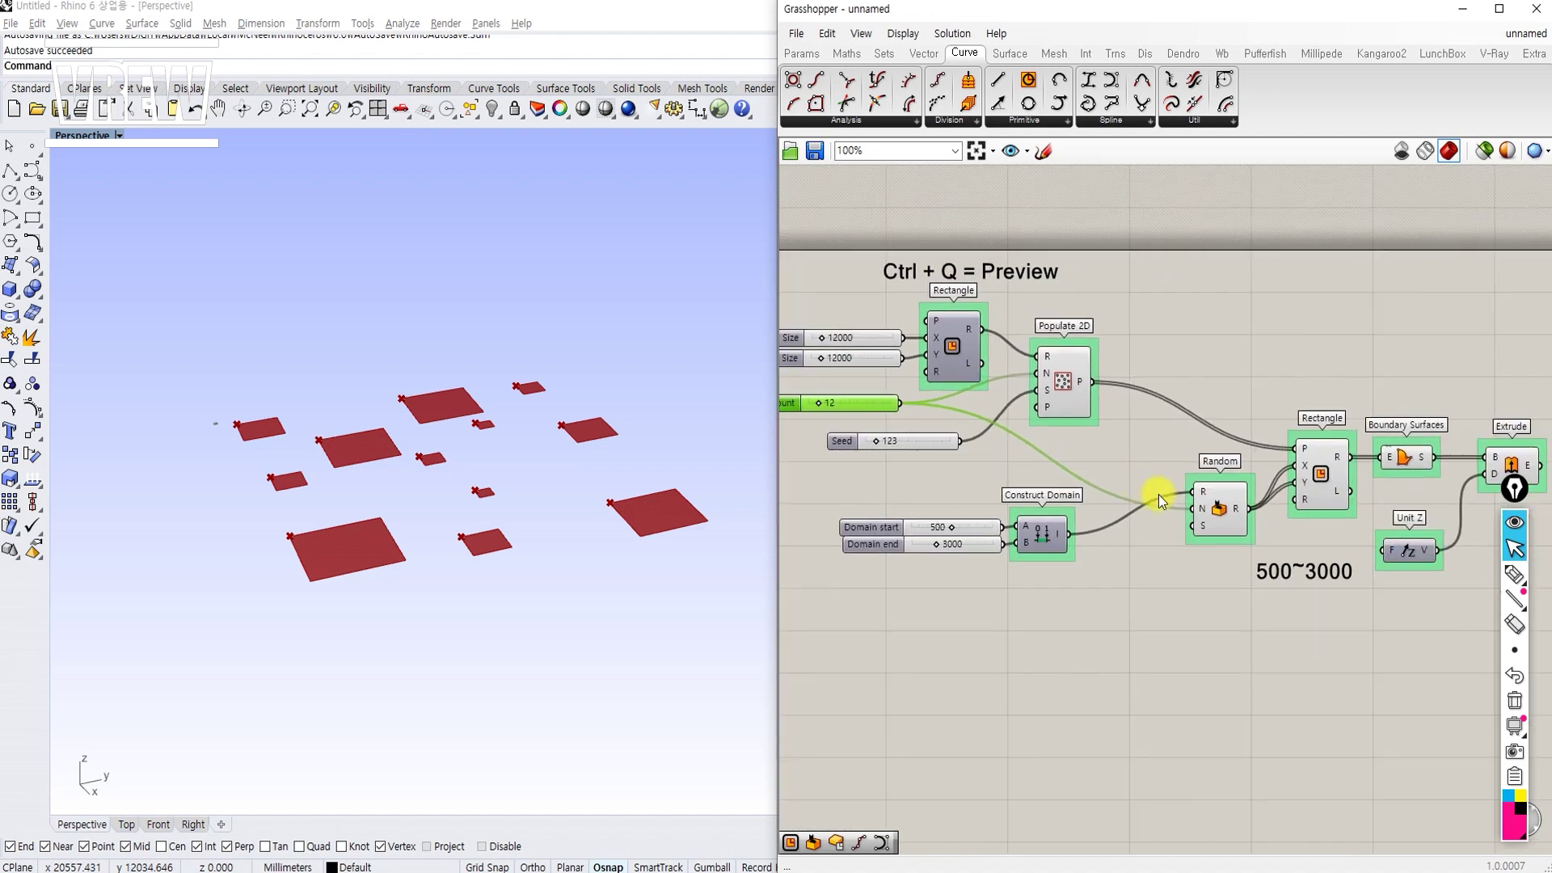
right_click_drag(1371, 582, 1313, 589)
left_click_drag(1267, 586, 1227, 607)
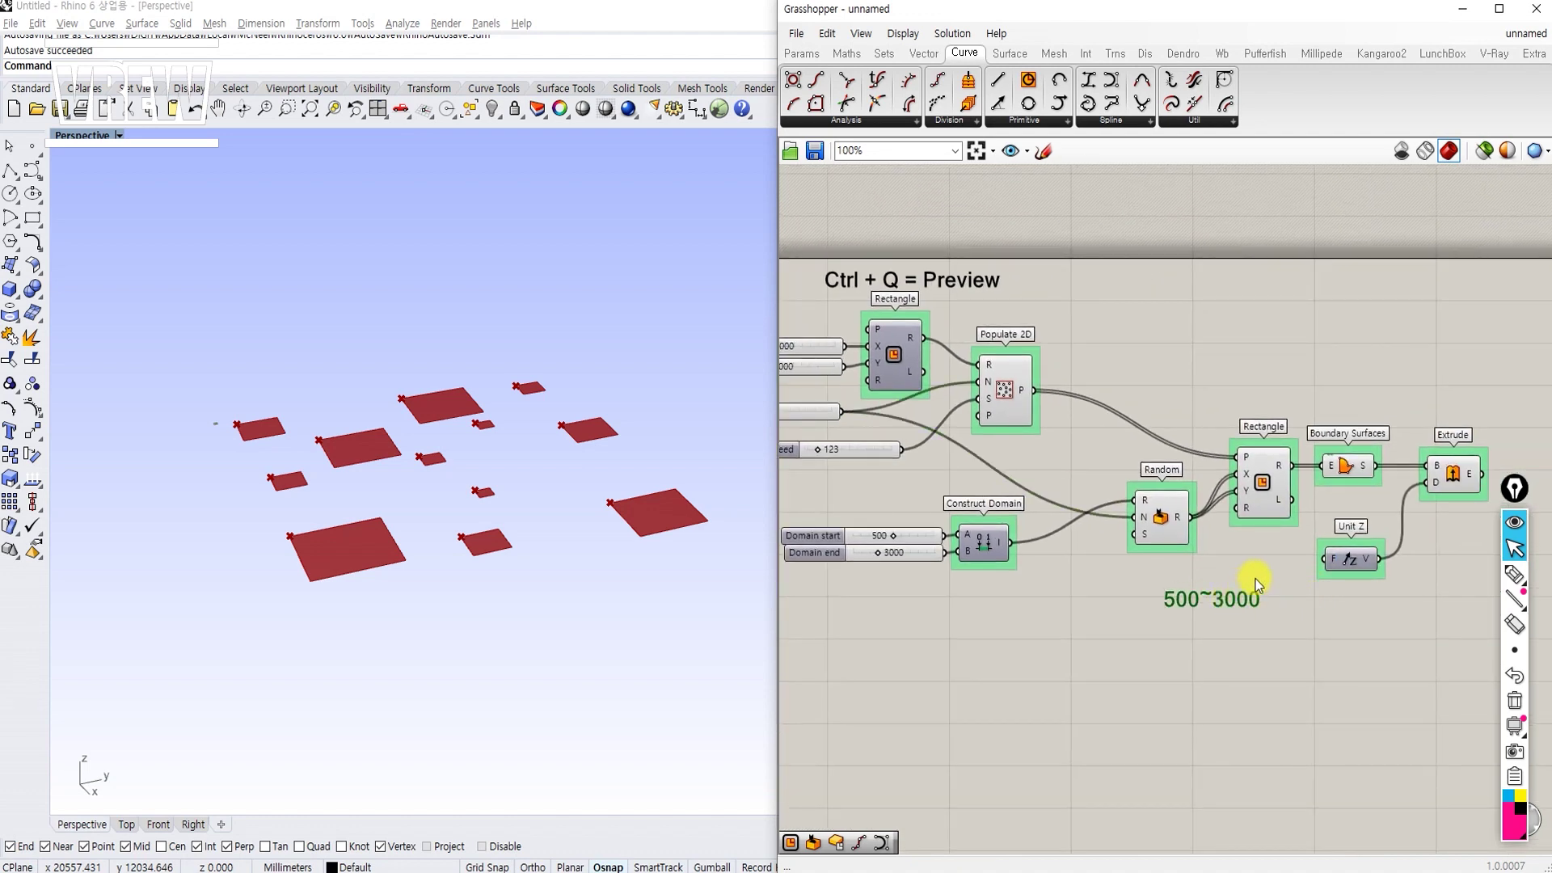
Step: Maximize the Grasshopper window and move Random, Construct Domain and the domain sliders away from the second Rectangle
double_click(1151, 9)
right_click_drag(623, 443, 1162, 441)
scroll(974, 540, "up", 2)
left_click_drag(953, 554, 403, 521)
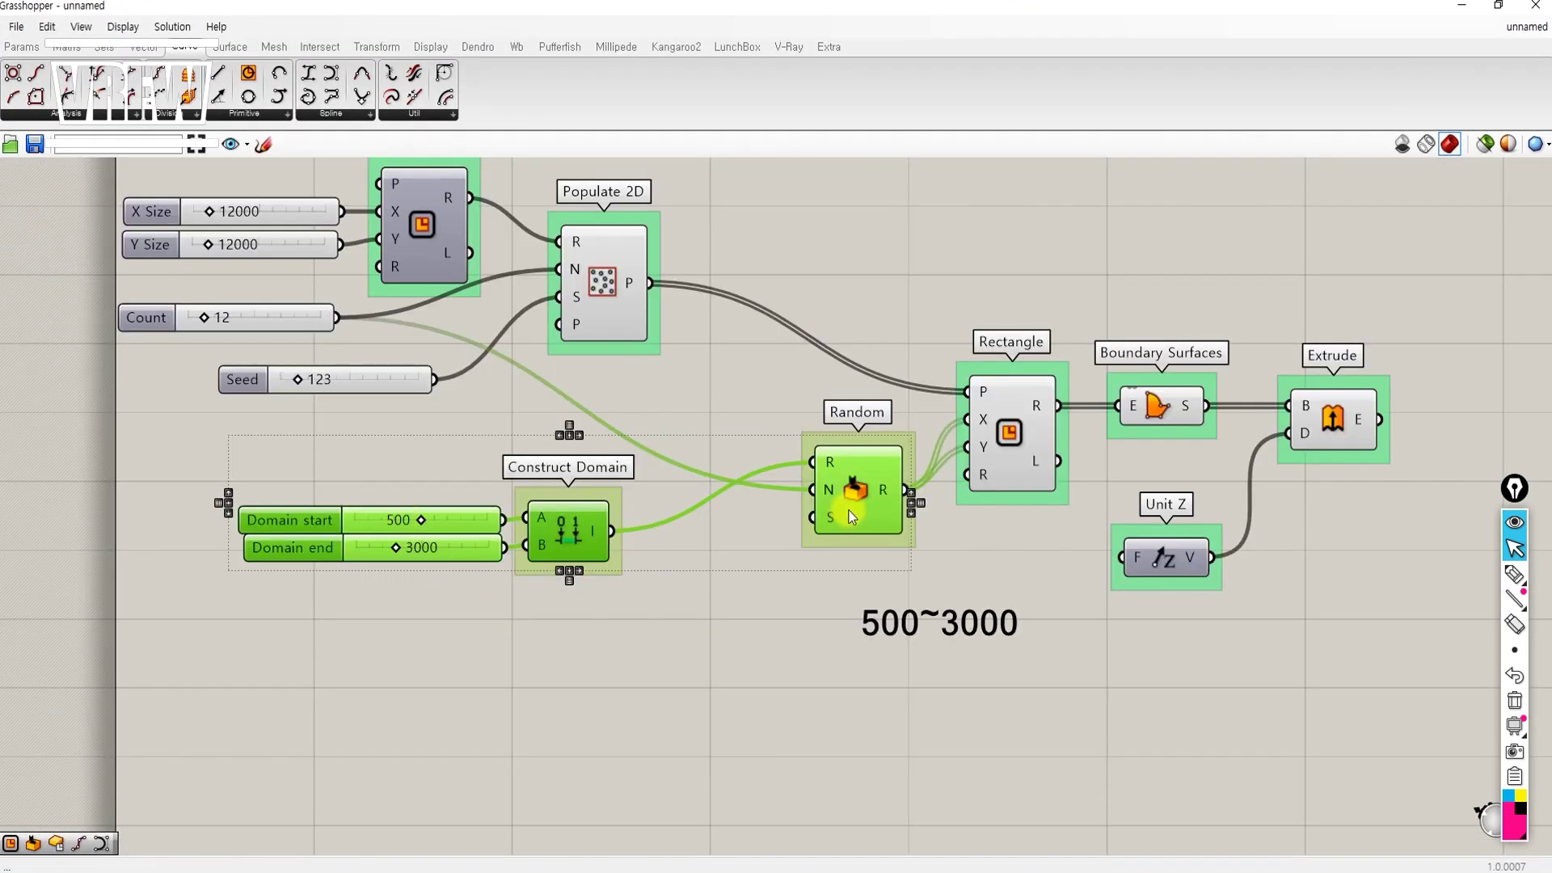
left_click_drag(856, 513, 803, 493)
mouse_move(726, 553)
left_mouse_down()
mouse_move(900, 561)
mouse_move(1007, 667)
mouse_move(1089, 700)
left_mouse_up()
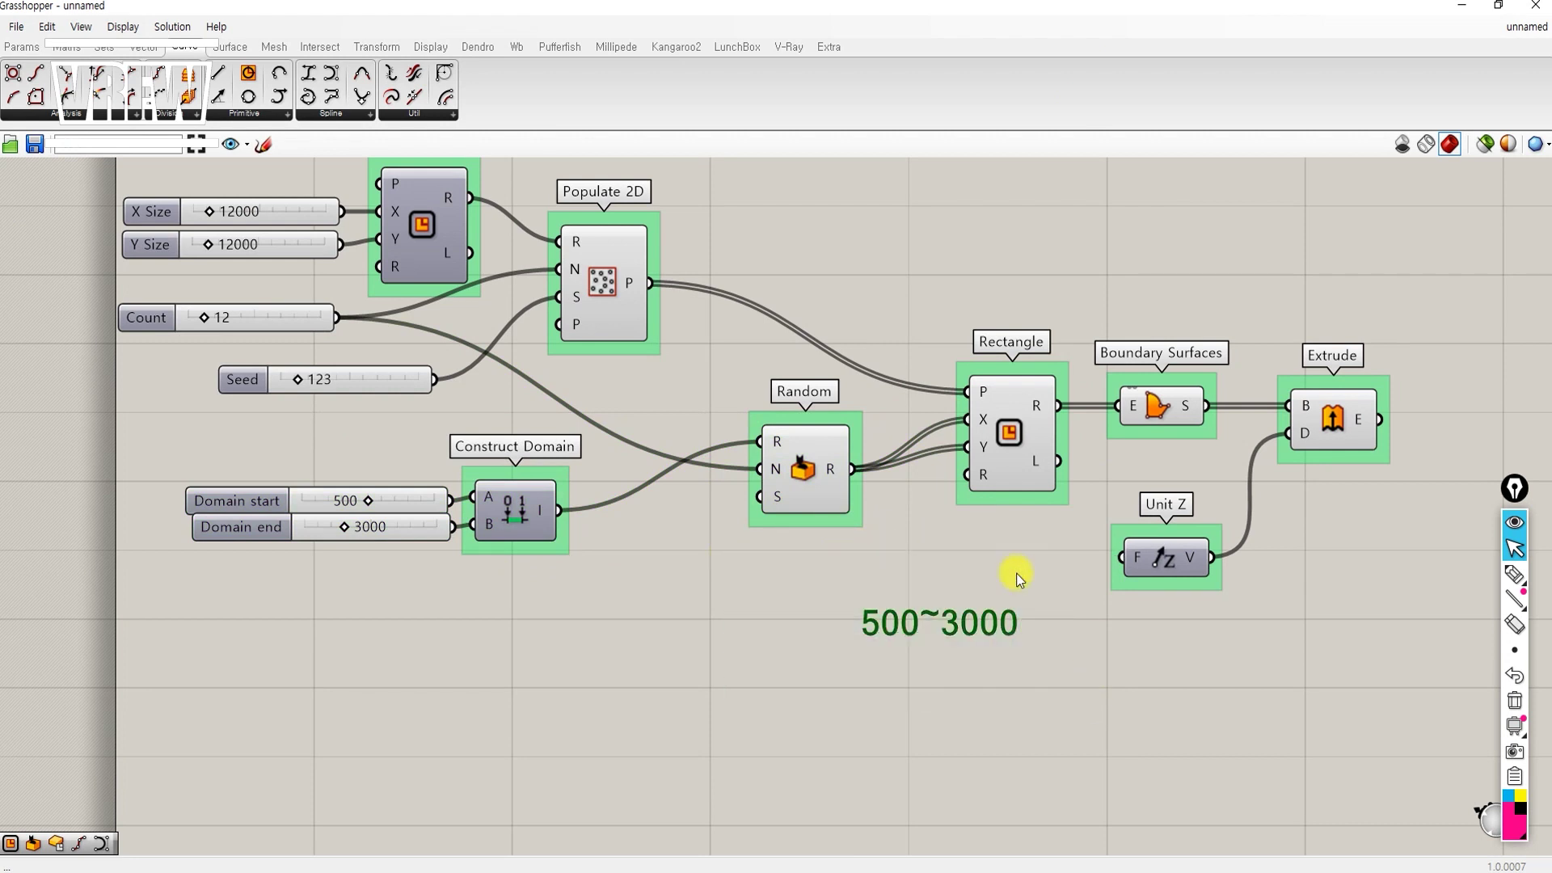
left_click(1487, 870)
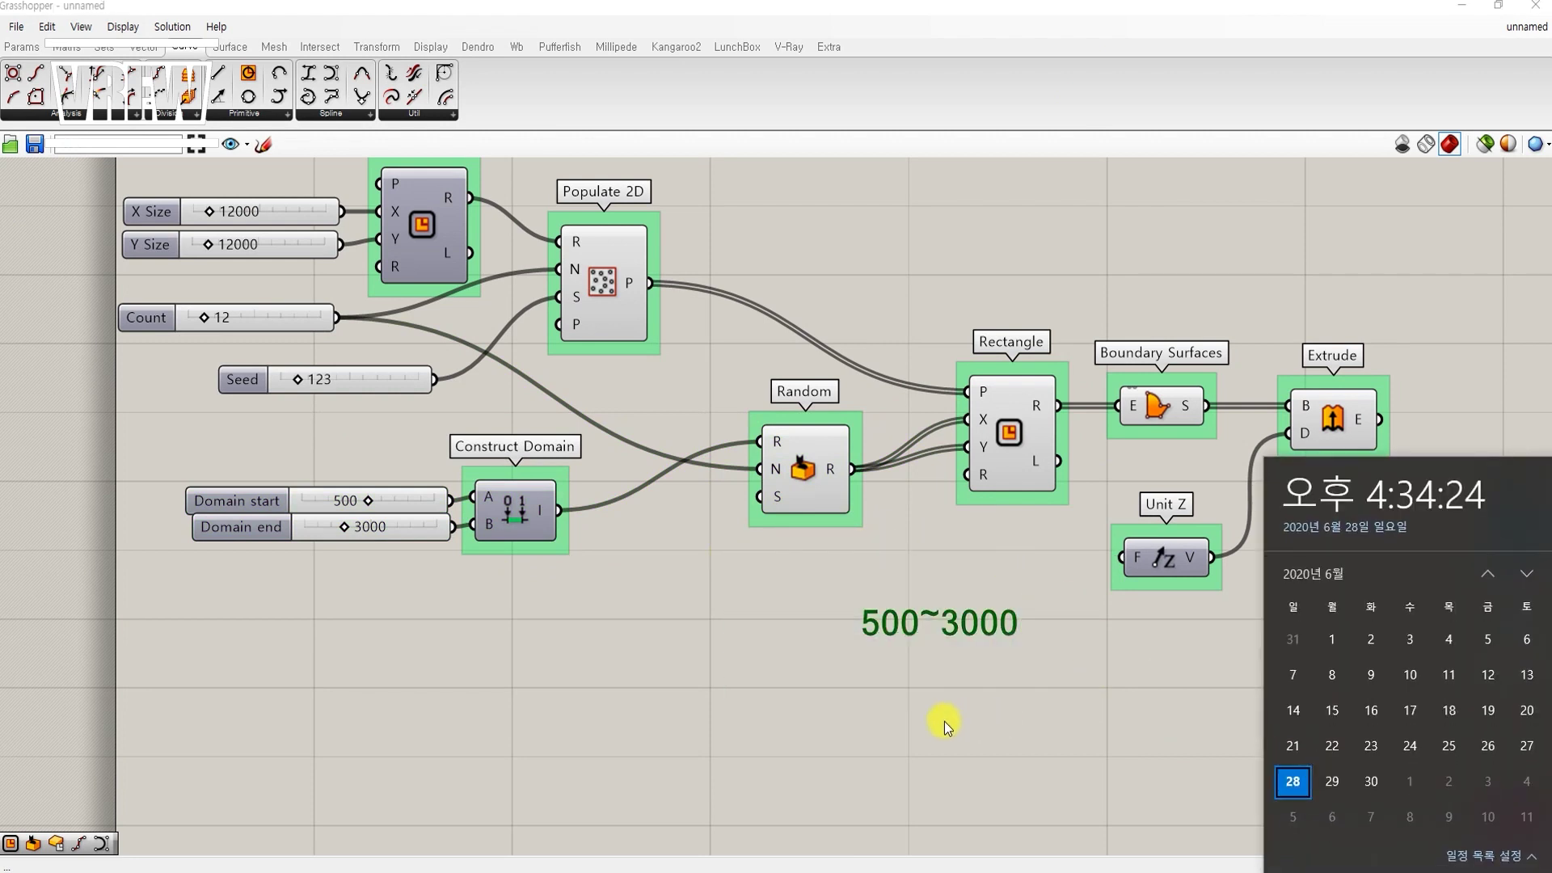